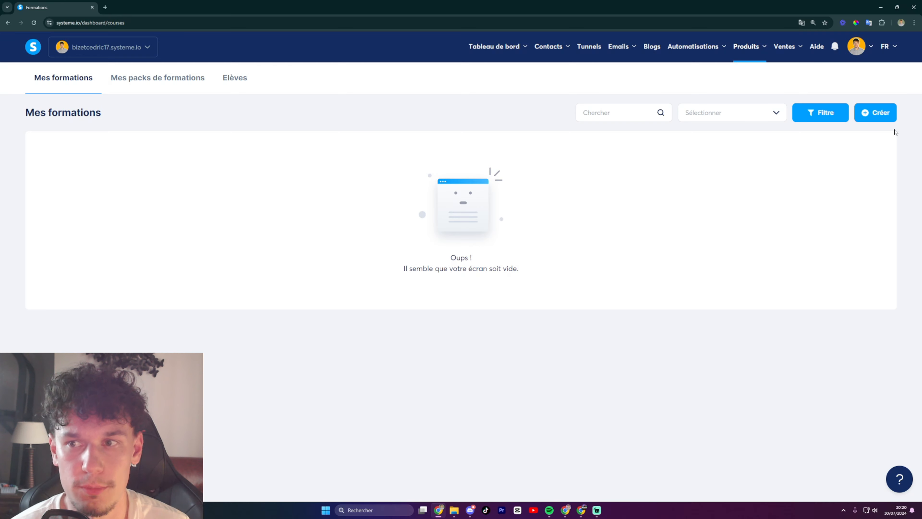
Start a new course named FORMATION TEST and set its URL path to formation-test.
left_click(878, 115)
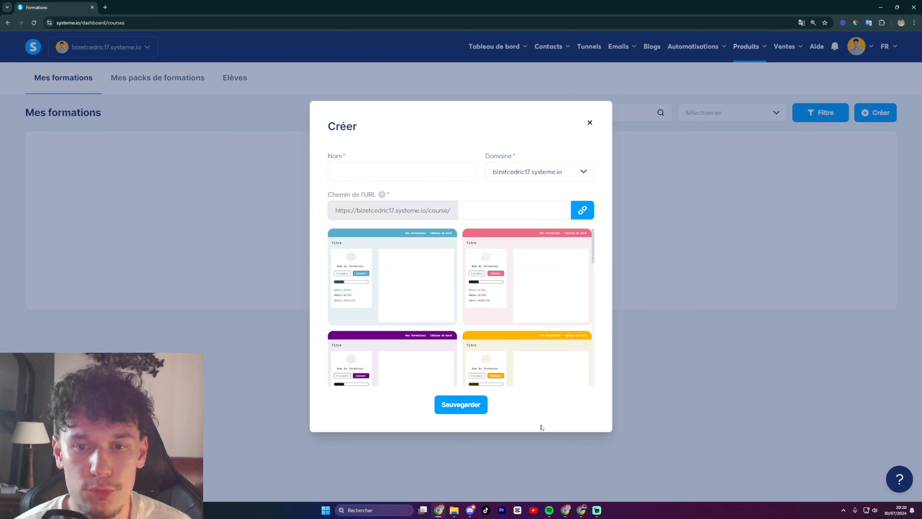
left_click(401, 171)
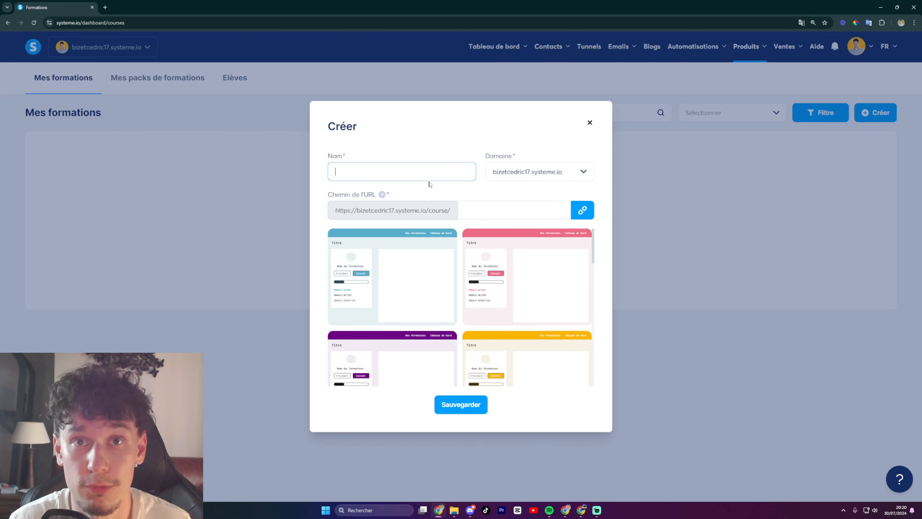
type("FORMATION TESD")
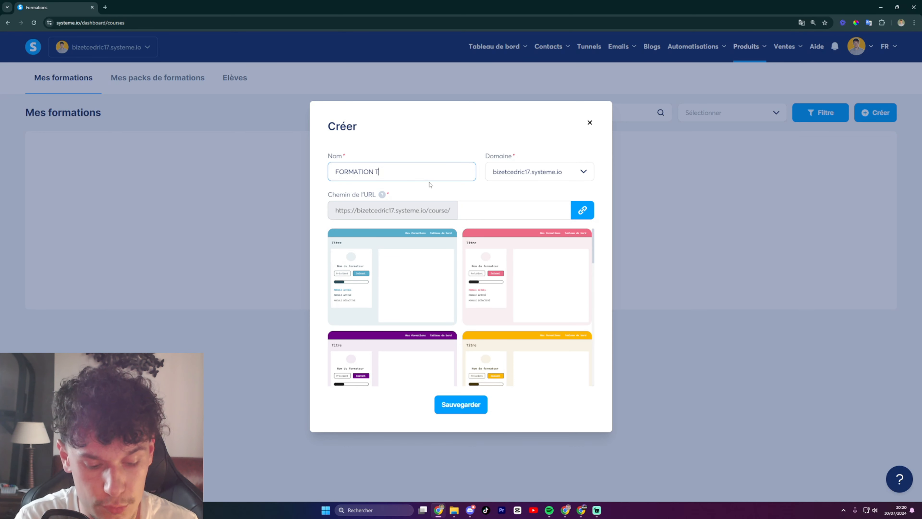
key("BackSpace")
key("BackSpace")
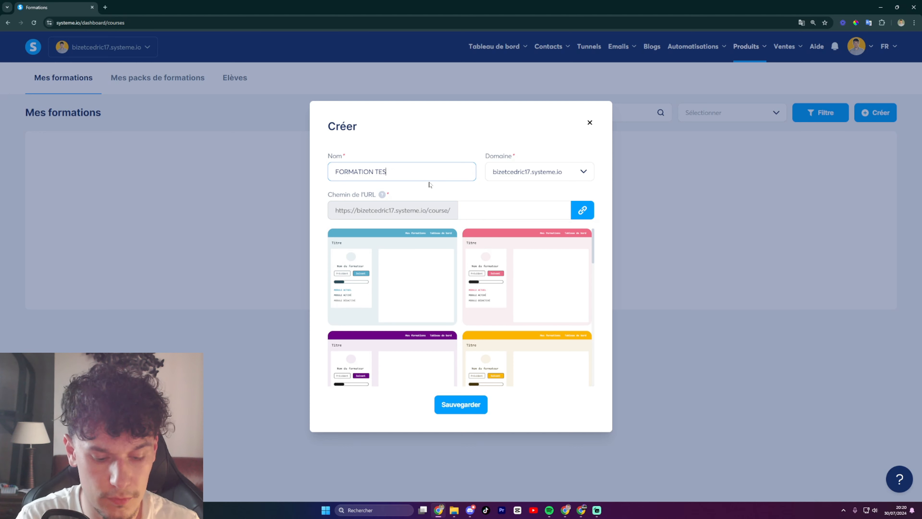
left_click(465, 209)
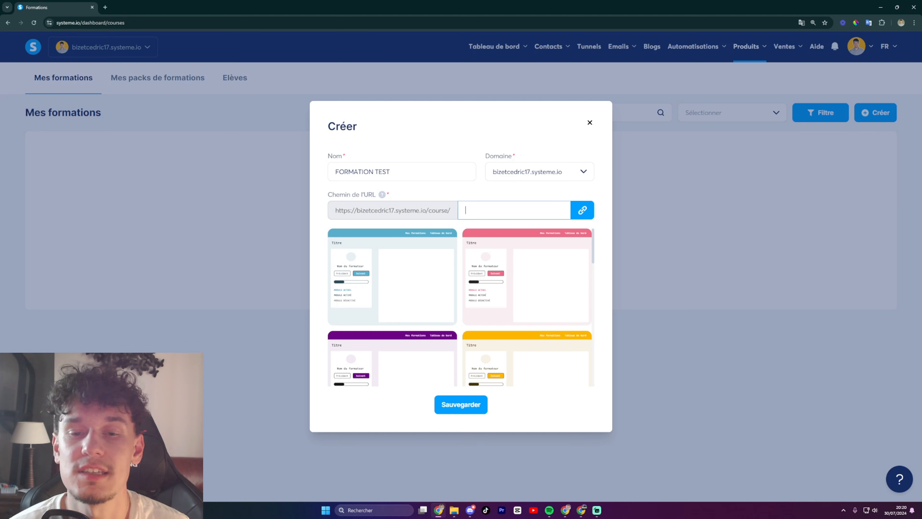
type("formati")
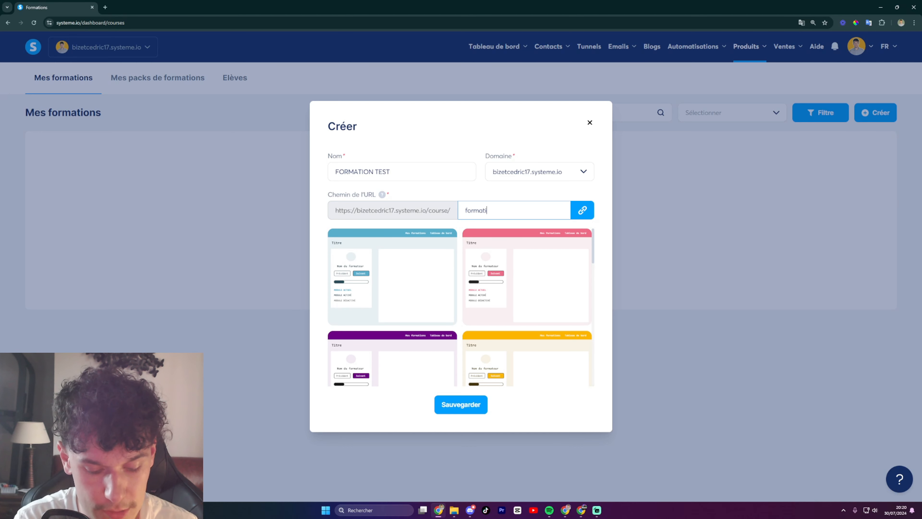
type("on-test")
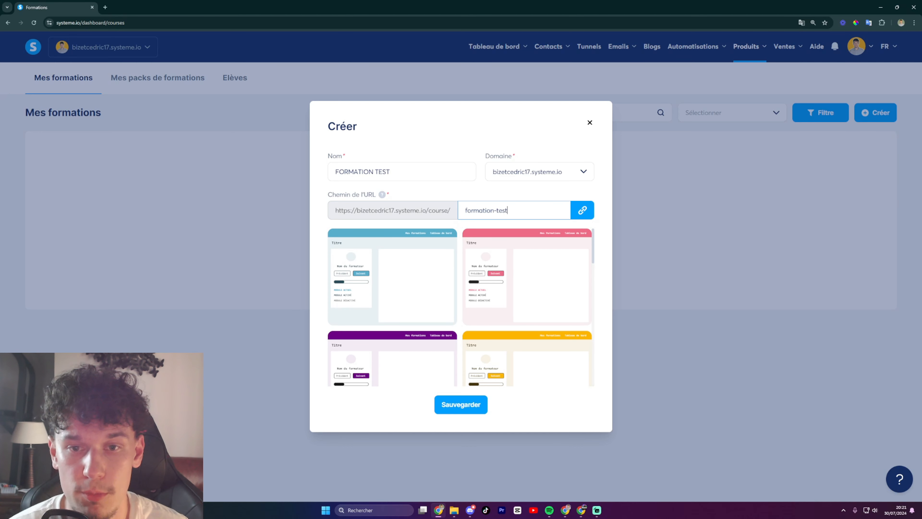
Choose the green theme for the new course and save it.
scroll(518, 271, "down", 3)
scroll(483, 296, "up", 3)
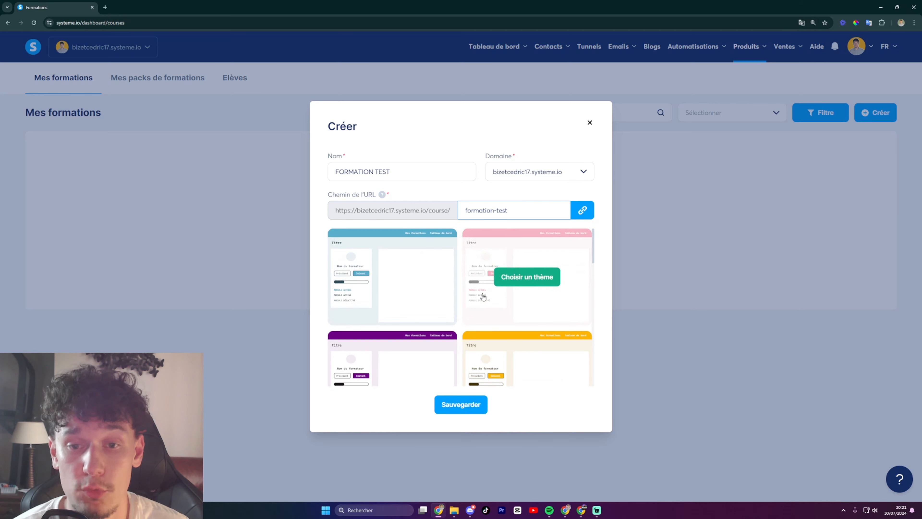
scroll(483, 296, "down", 10)
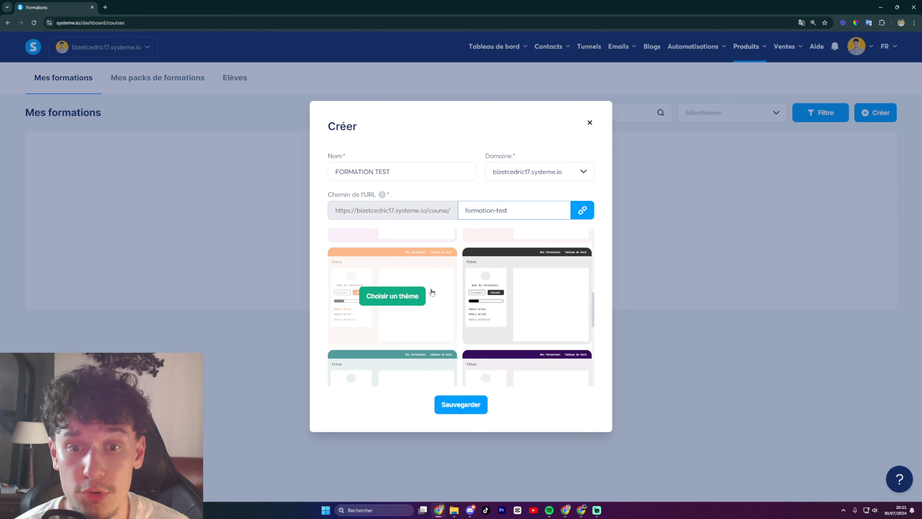
scroll(486, 316, "down", 4)
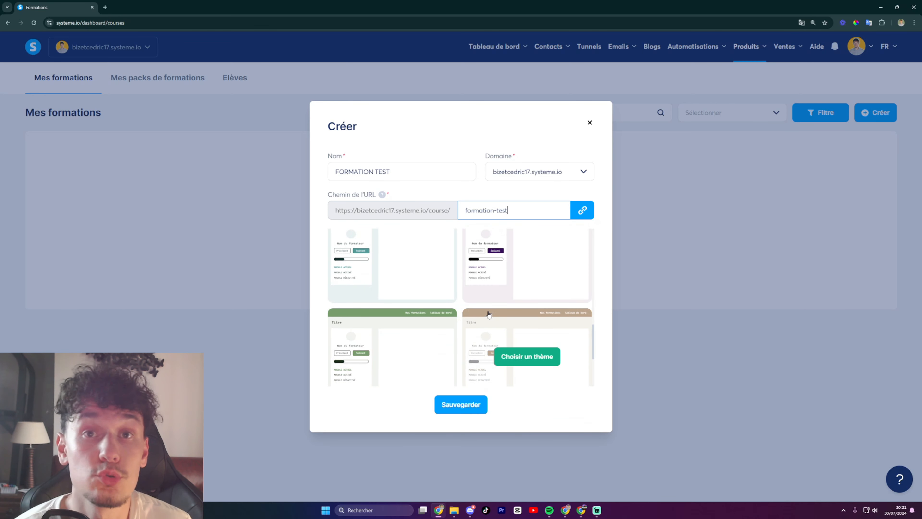
scroll(498, 319, "down", 1)
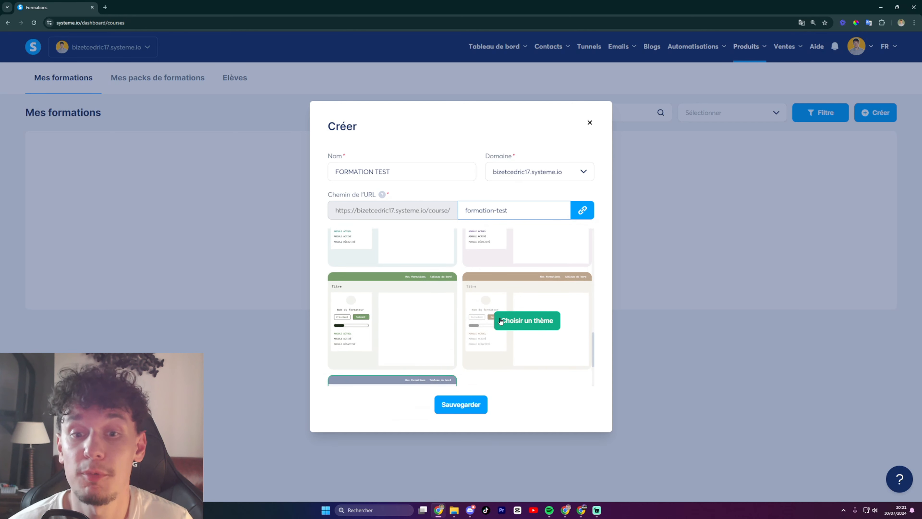
scroll(500, 320, "down", 3)
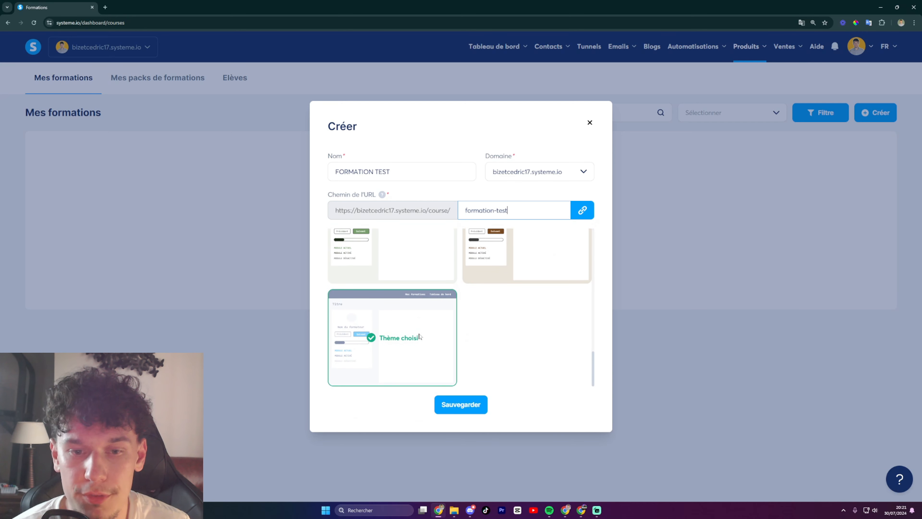
scroll(454, 343, "up", 2)
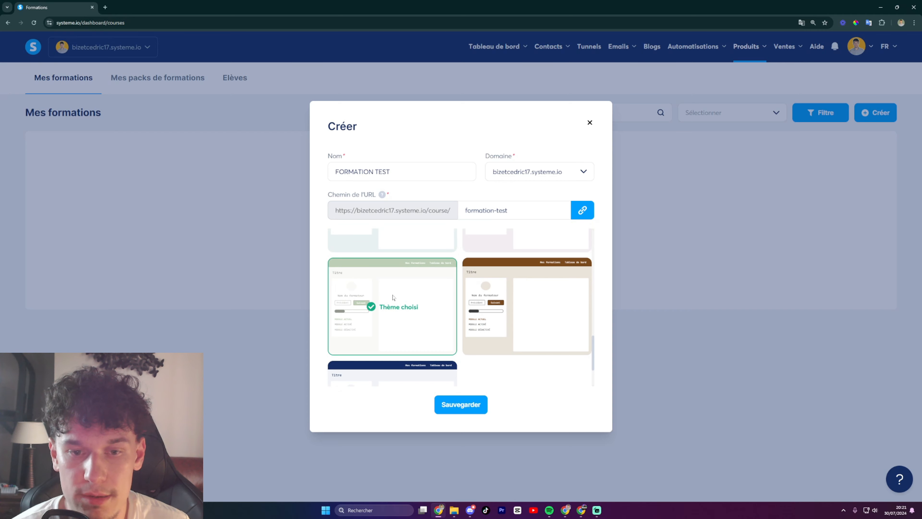
left_click(459, 404)
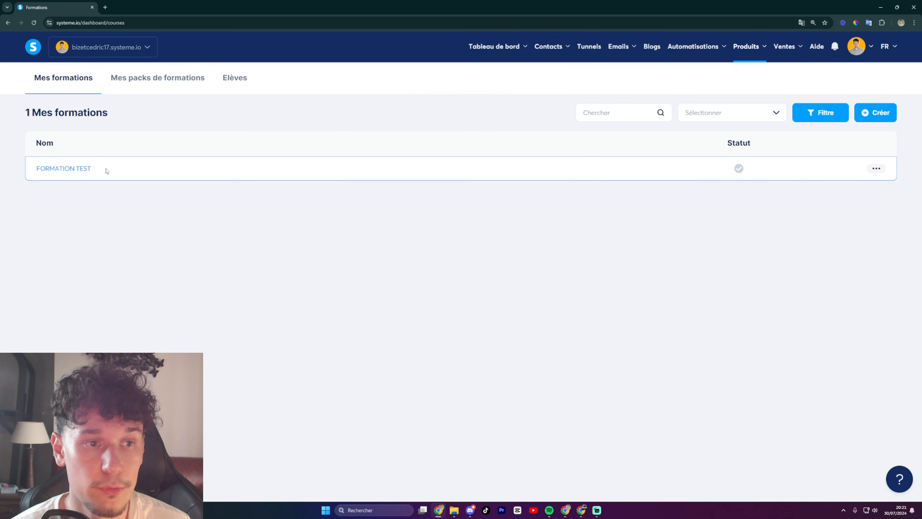
View the curriculum page and the student-side preview of FORMATION TEST, returning to the course list.
left_click(83, 170)
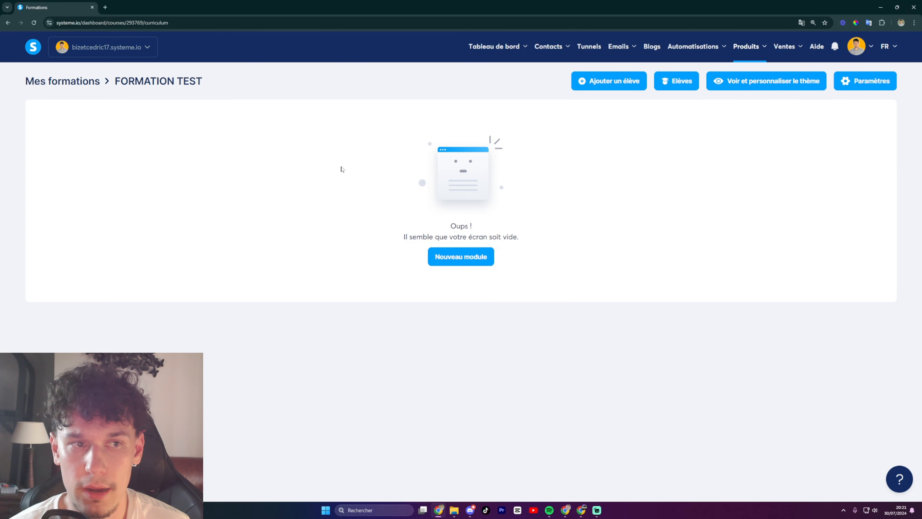
left_click(73, 83)
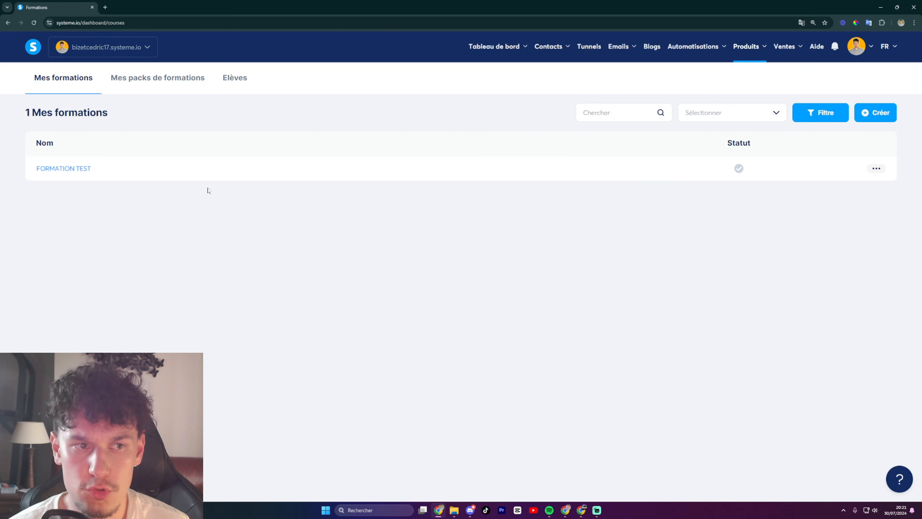
left_click(875, 169)
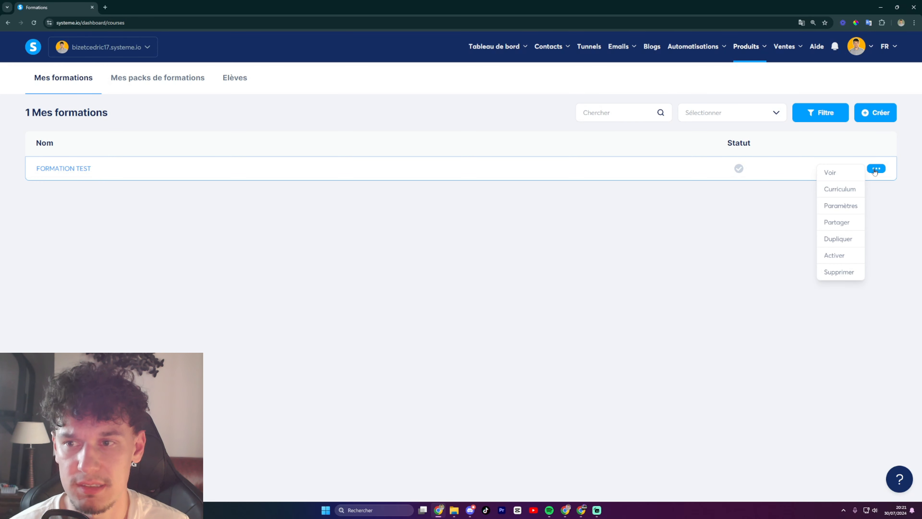
left_click(831, 173)
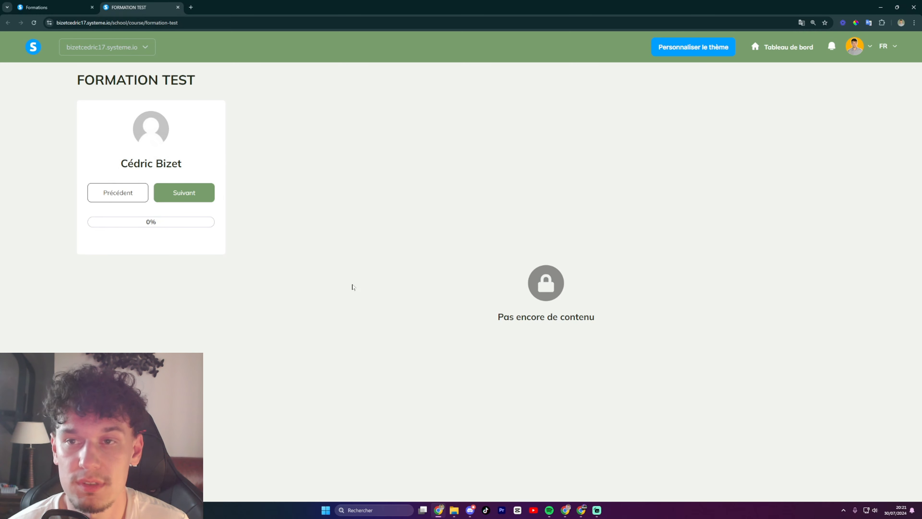
left_click(178, 7)
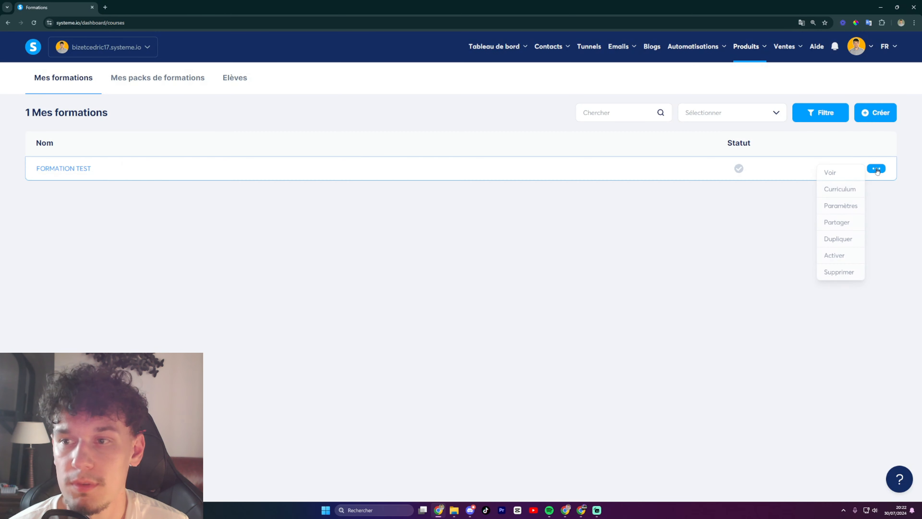
left_click(839, 189)
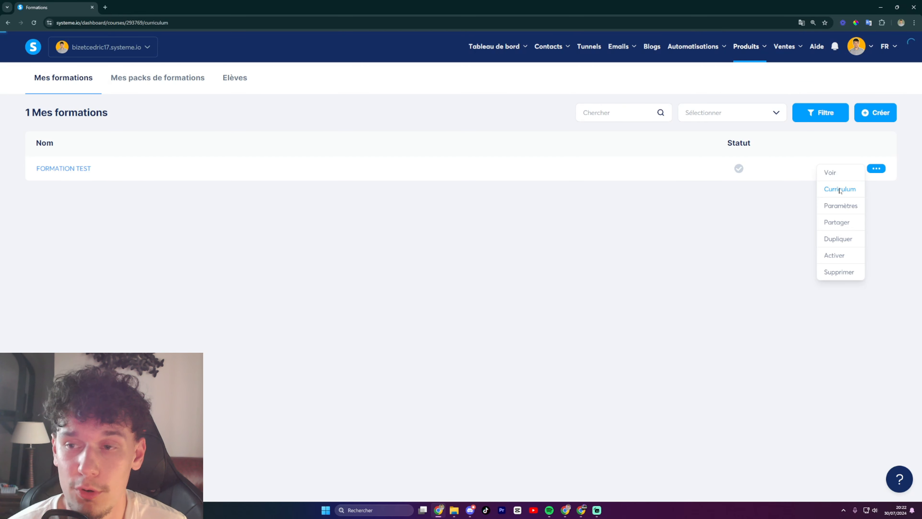
left_click(88, 83)
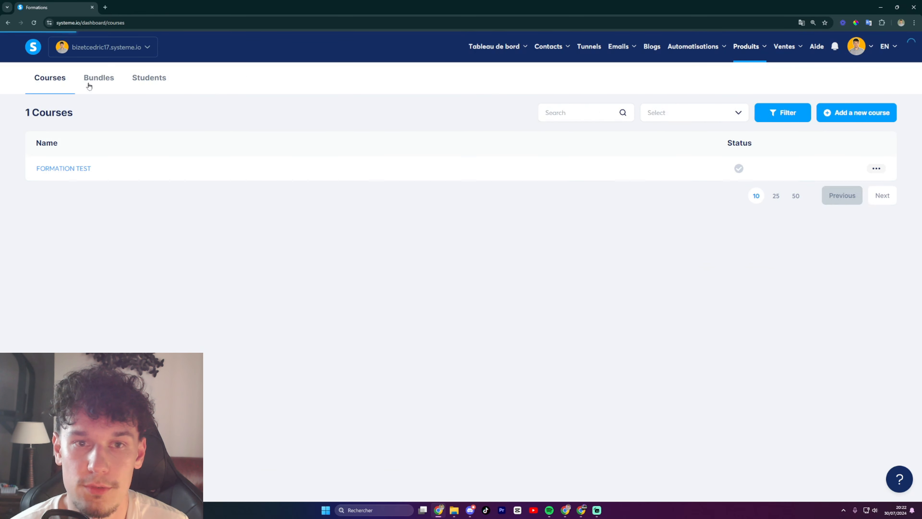
Open the settings of FORMATION TEST and examine the title, trainer name and description fields.
left_click(876, 168)
left_click(834, 206)
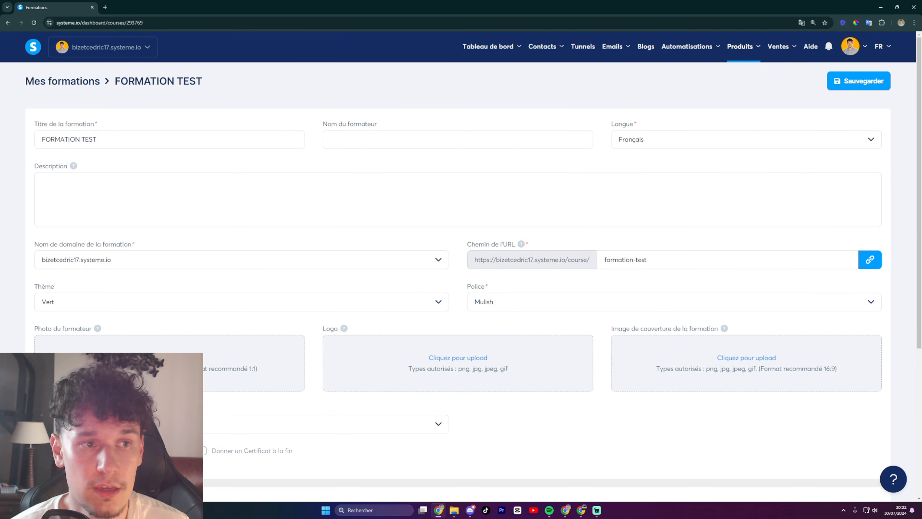
left_click_drag(41, 139, 116, 140)
left_click(367, 140)
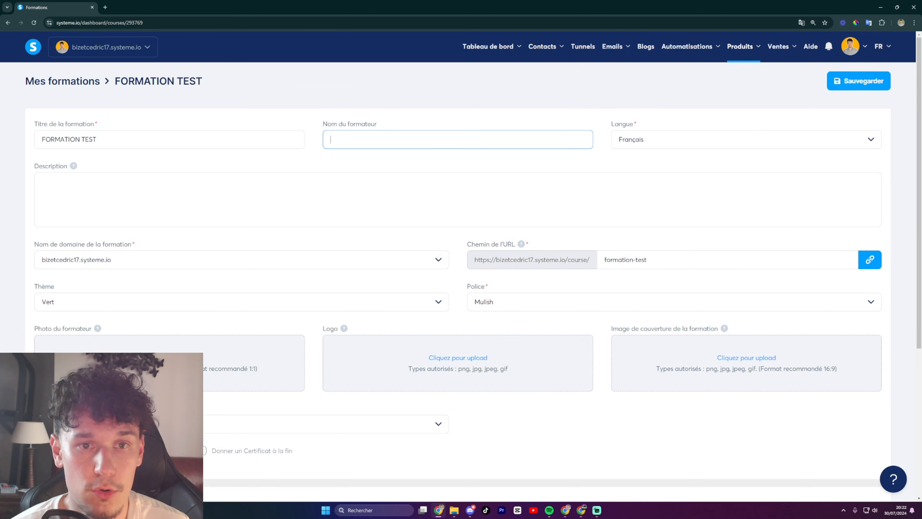
scroll(379, 161, "down", 1)
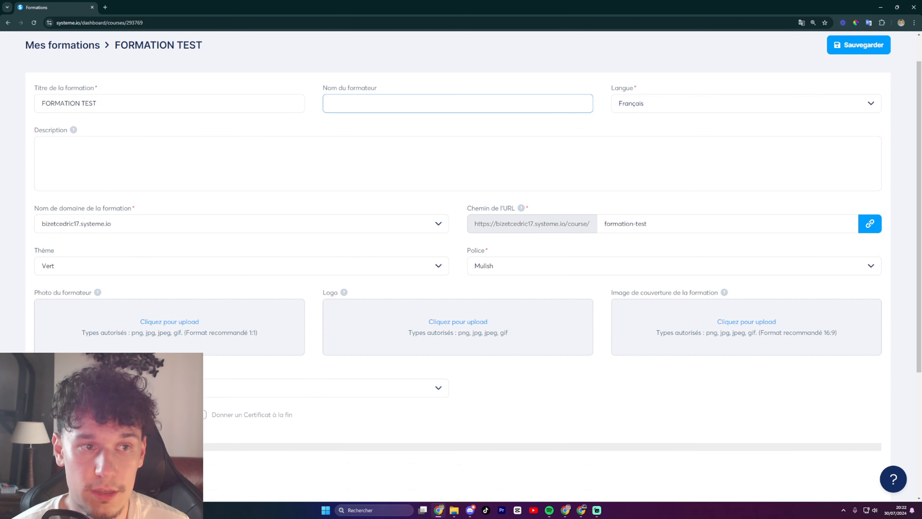
left_click(98, 185)
scroll(99, 185, "down", 1)
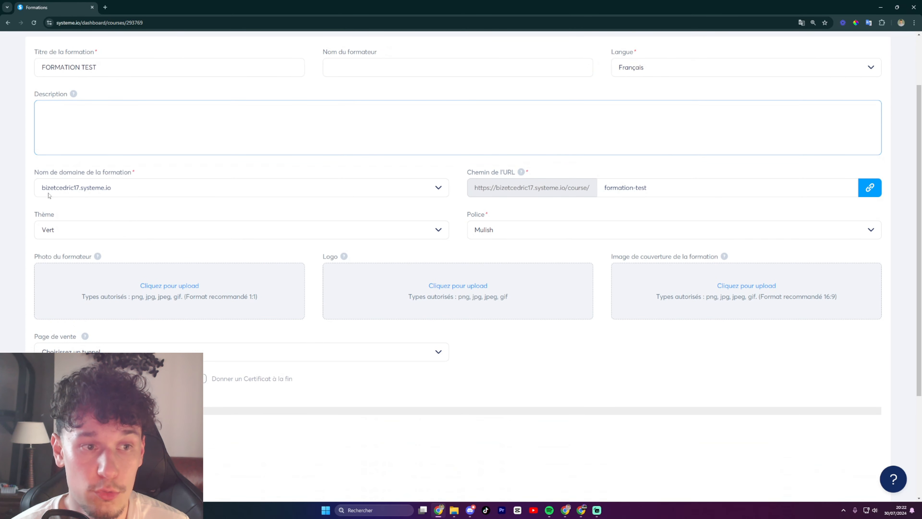
Check which domain names are available for the course, leaving the selection as it is.
left_click_drag(50, 192, 118, 190)
key("Down")
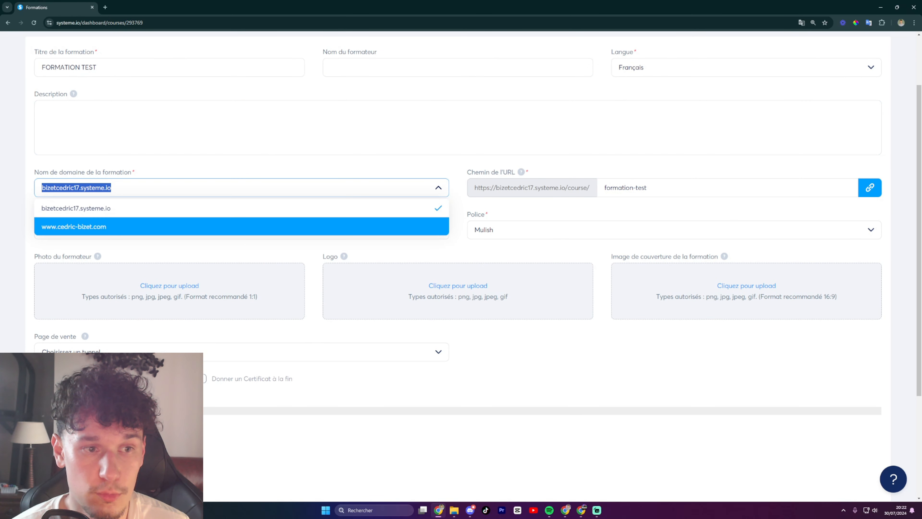
left_click(162, 162)
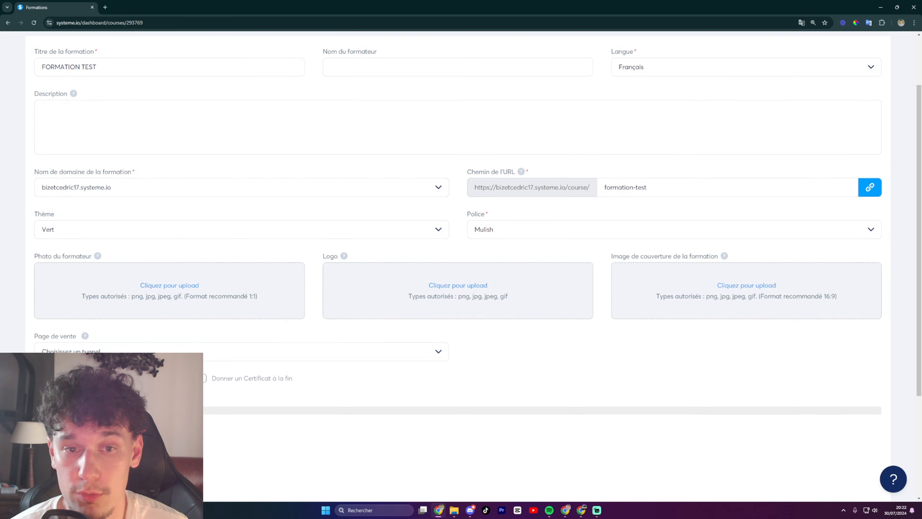
Browse the available course themes and open the font choices without picking a new option.
scroll(205, 170, "down", 2)
left_click(105, 160)
scroll(172, 222, "down", 3)
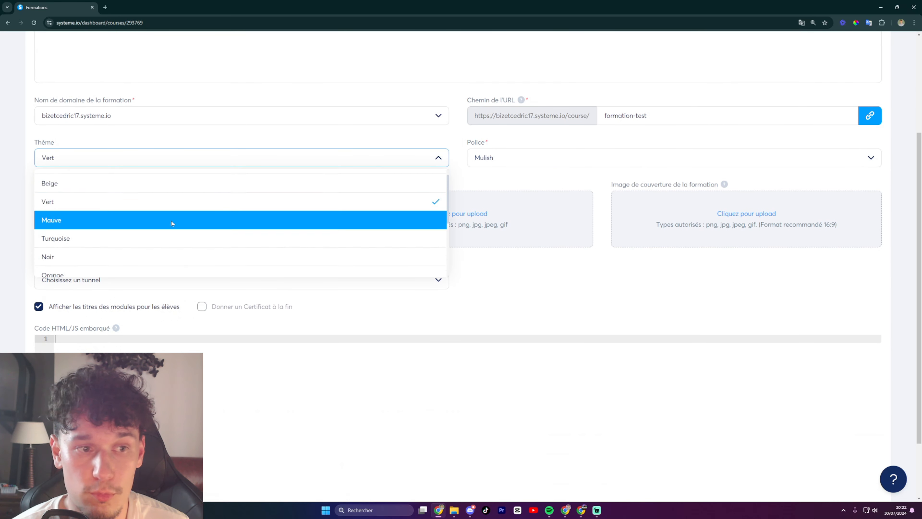
scroll(217, 227, "up", 3)
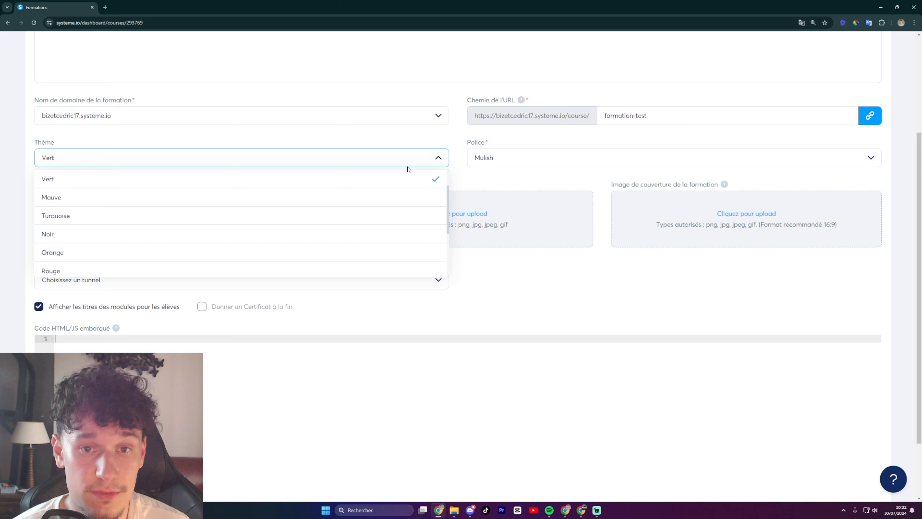
left_click(438, 157)
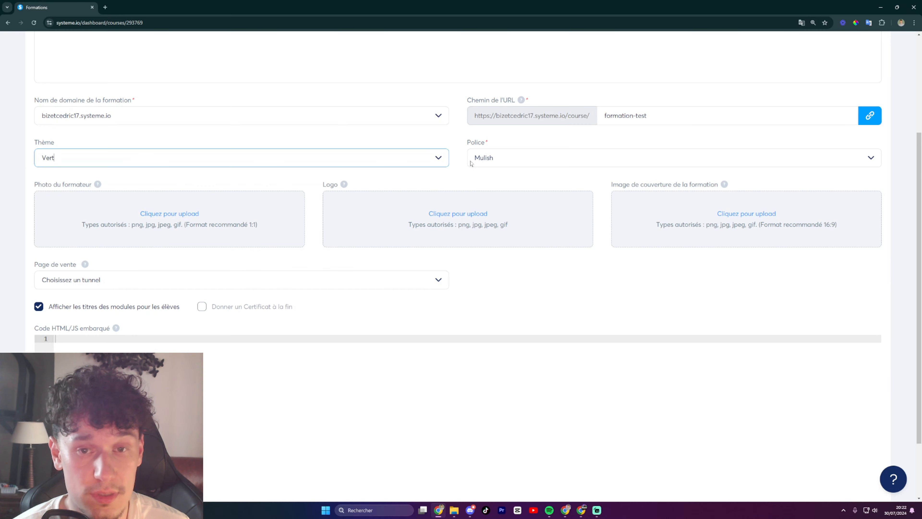
left_click(871, 158)
left_click(872, 157)
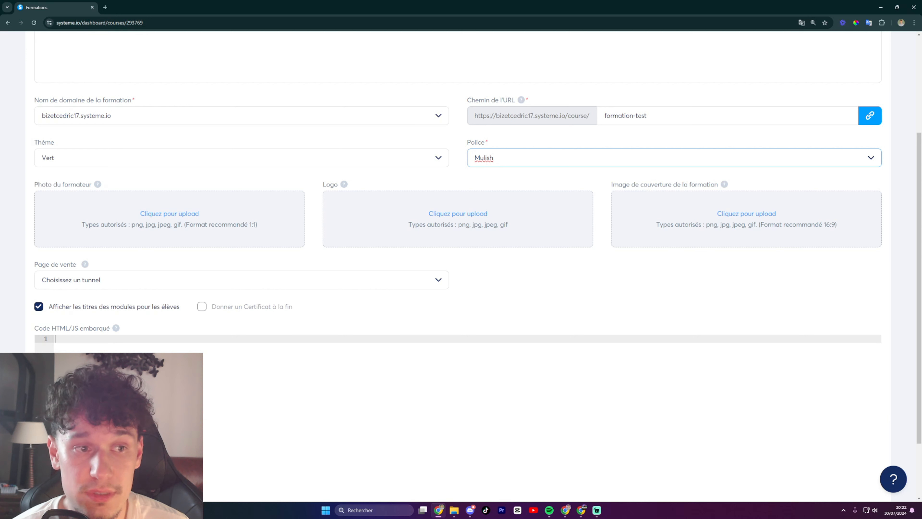
Review the trainer photo, logo and cover image fields and the funnels offered for the sales page.
left_click_drag(34, 184, 95, 185)
left_click(176, 186)
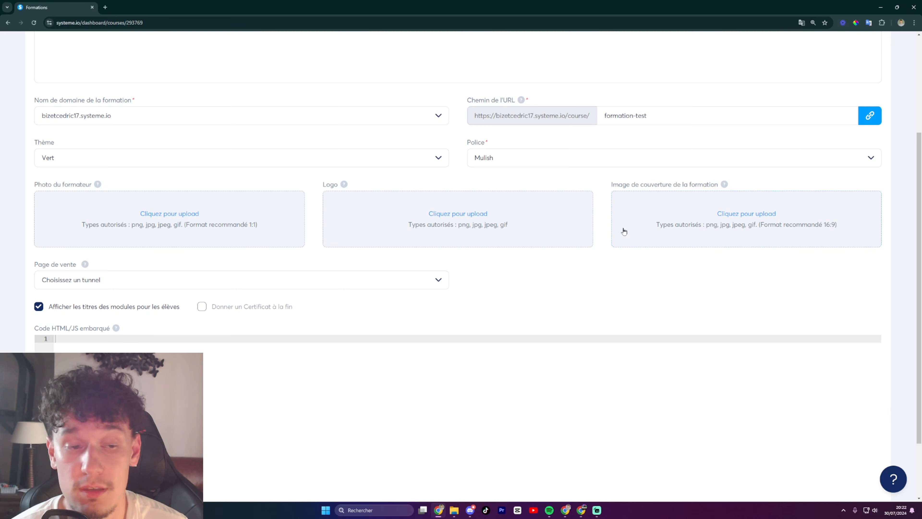
scroll(392, 265, "down", 1)
scroll(282, 228, "down", 1)
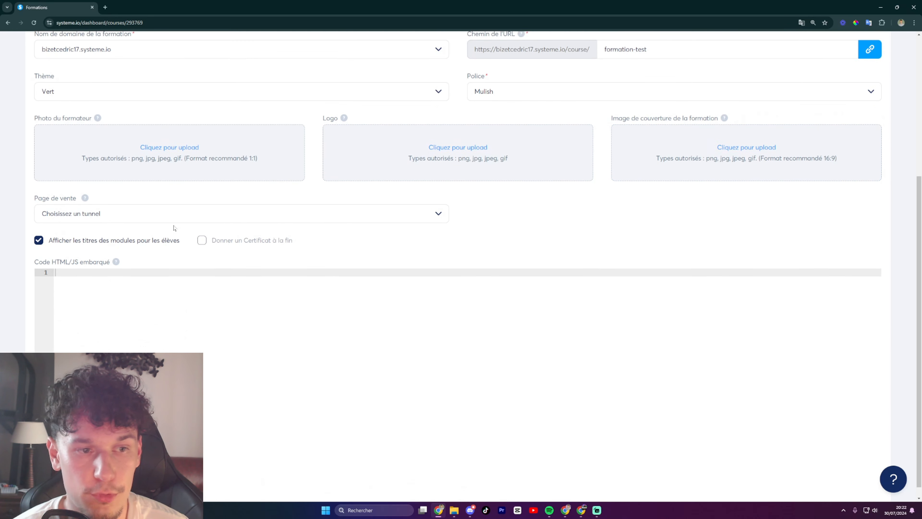
left_click(438, 202)
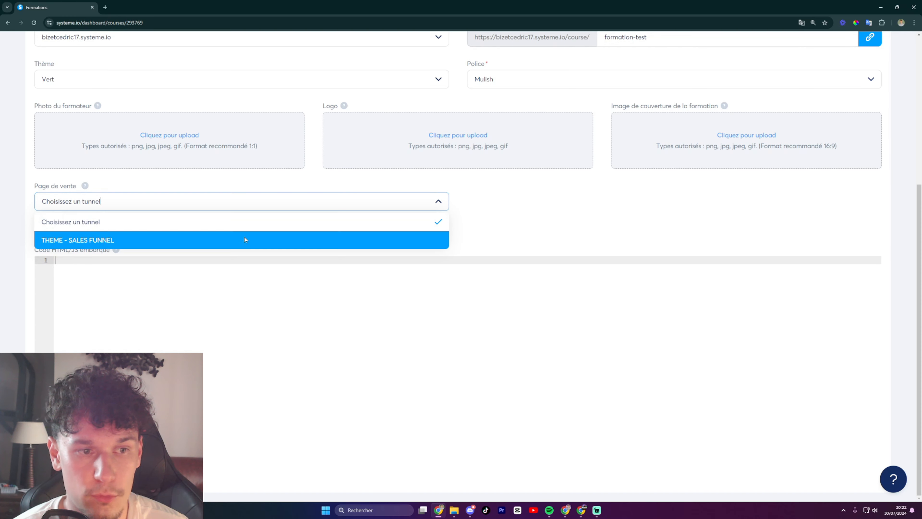
left_click(451, 205)
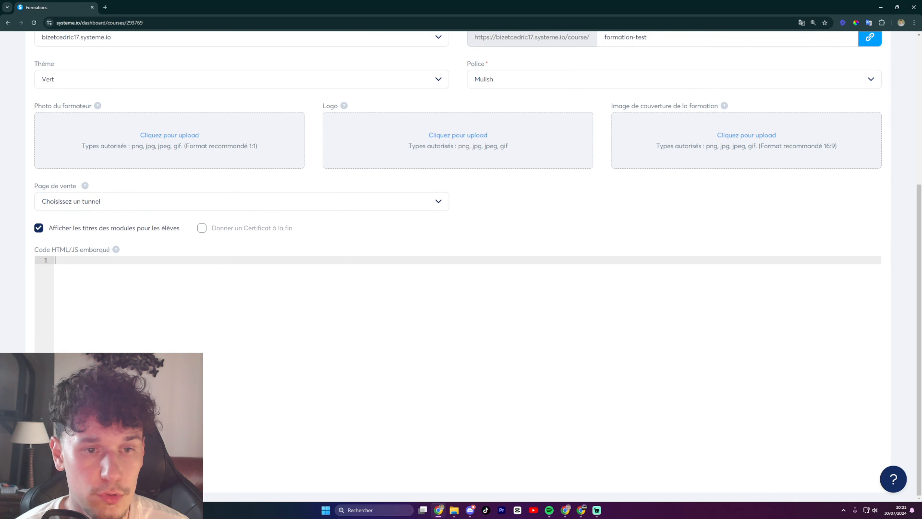
Return to the course list, view the sharing link of FORMATION TEST and close it.
scroll(477, 266, "up", 1)
scroll(460, 254, "up", 10)
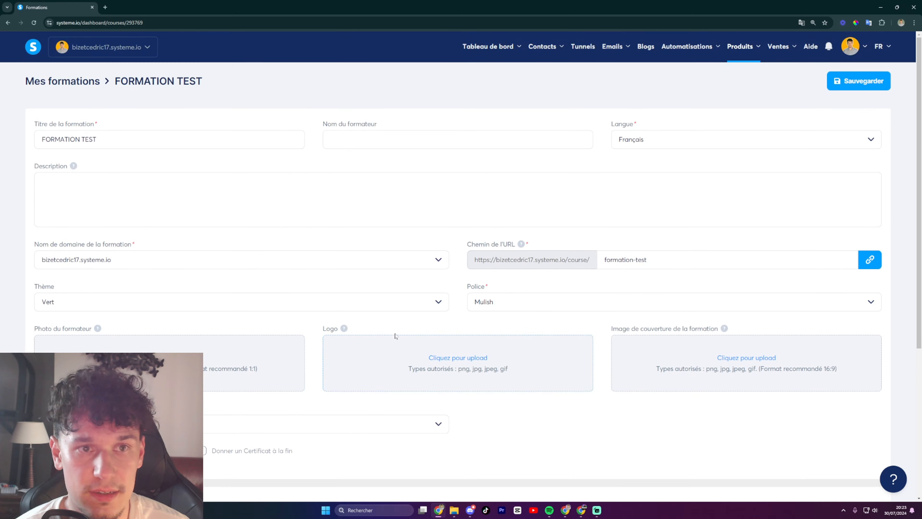
left_click(84, 78)
left_click(876, 168)
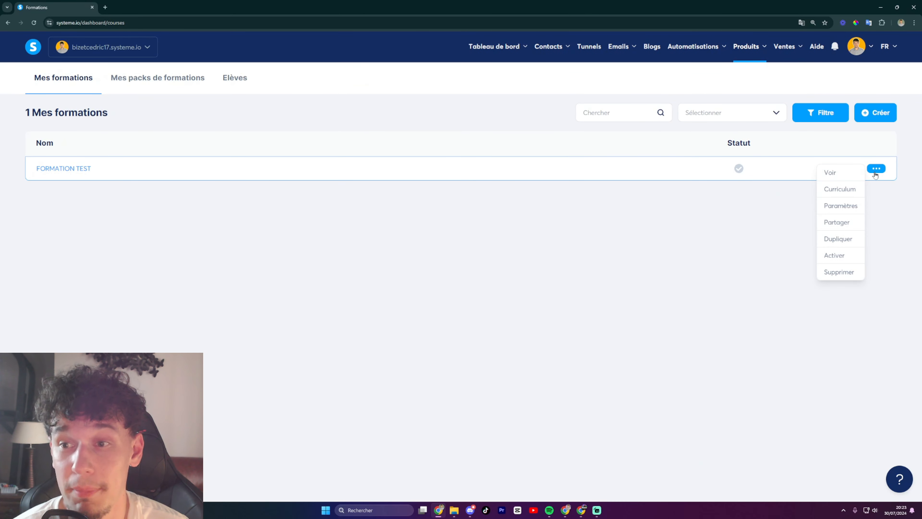
left_click(837, 222)
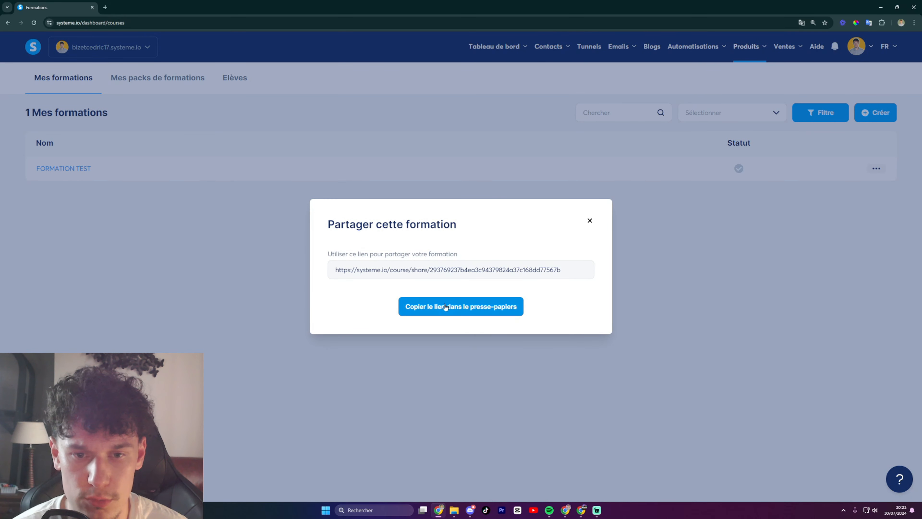
left_click(407, 276)
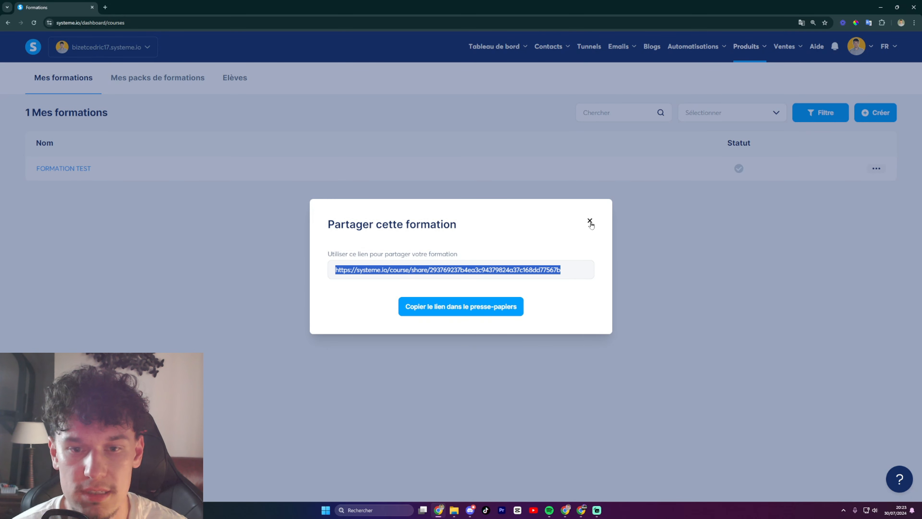
left_click(589, 220)
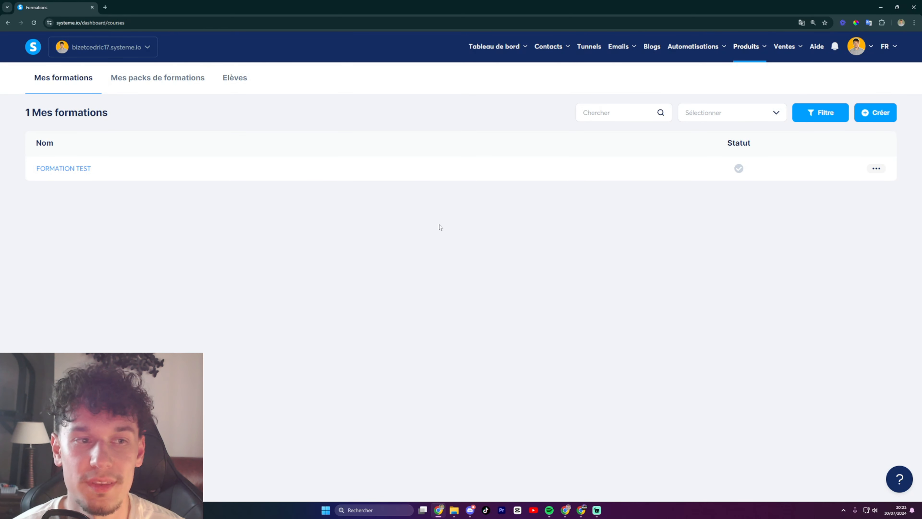
Duplicate the FORMATION TEST course and confirm the copy.
left_click(876, 168)
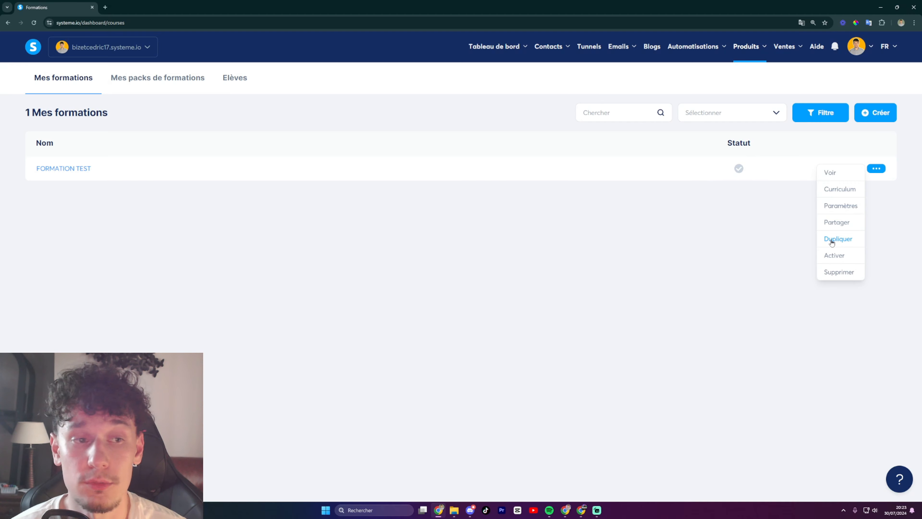
left_click(832, 241)
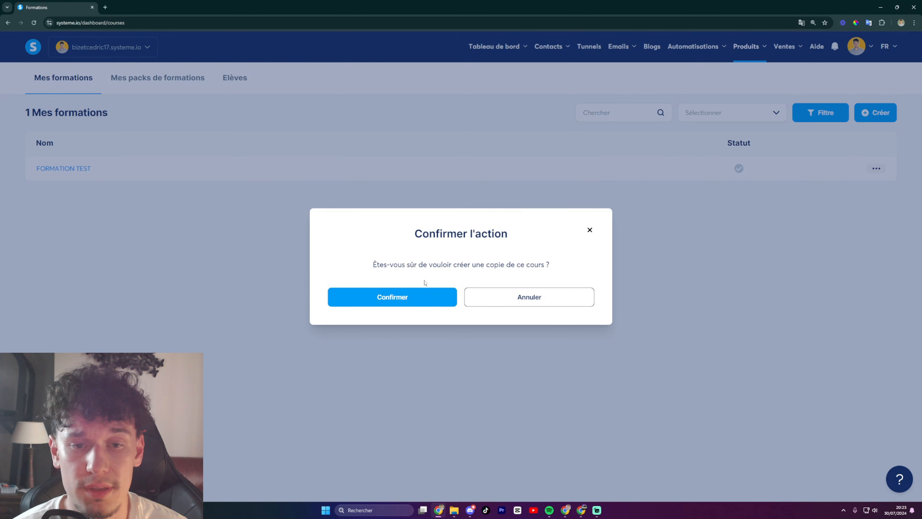
left_click(402, 299)
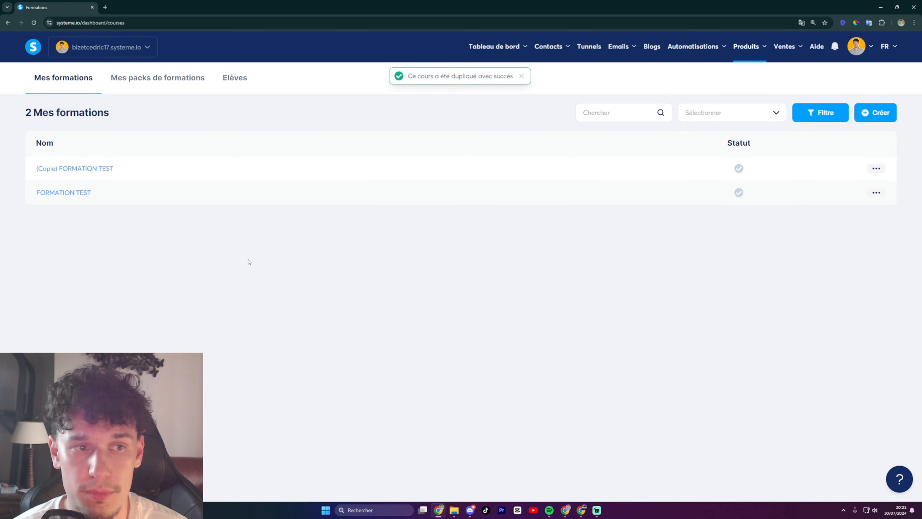
Activate the original FORMATION TEST course and deactivate it again.
left_click(876, 193)
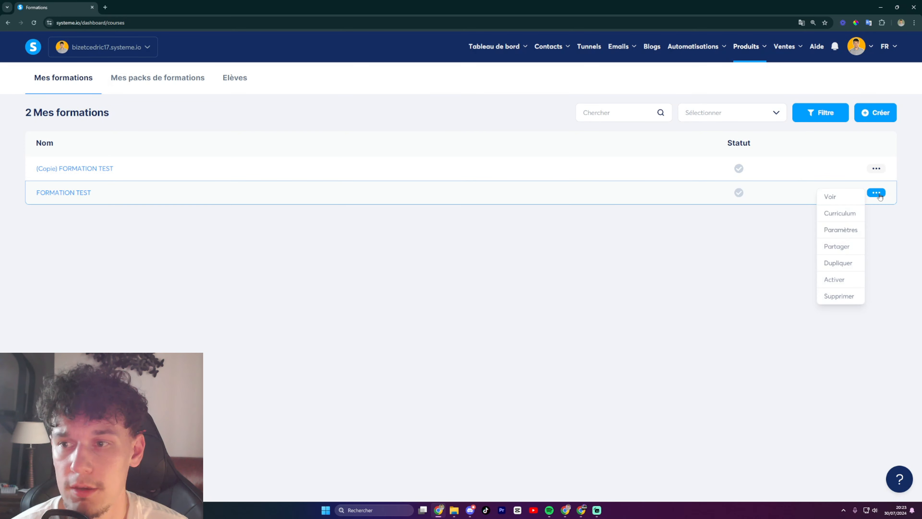
left_click(840, 282)
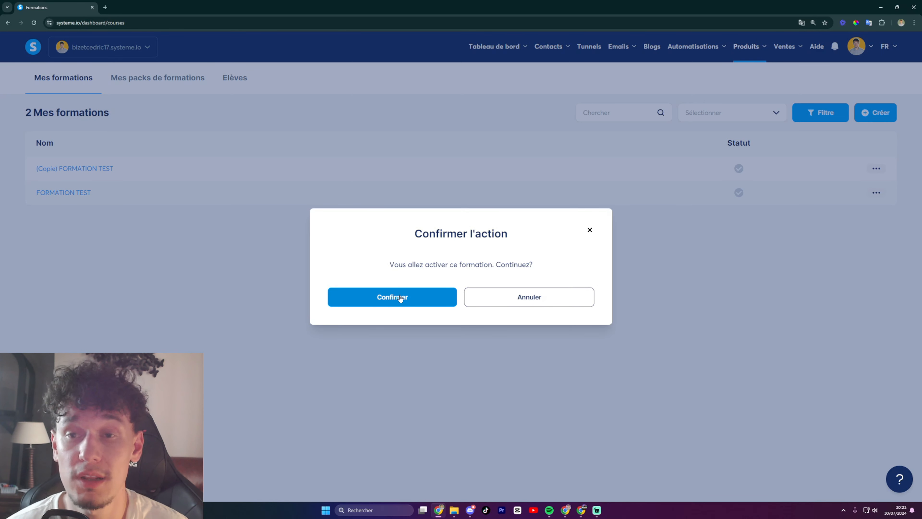
left_click(401, 298)
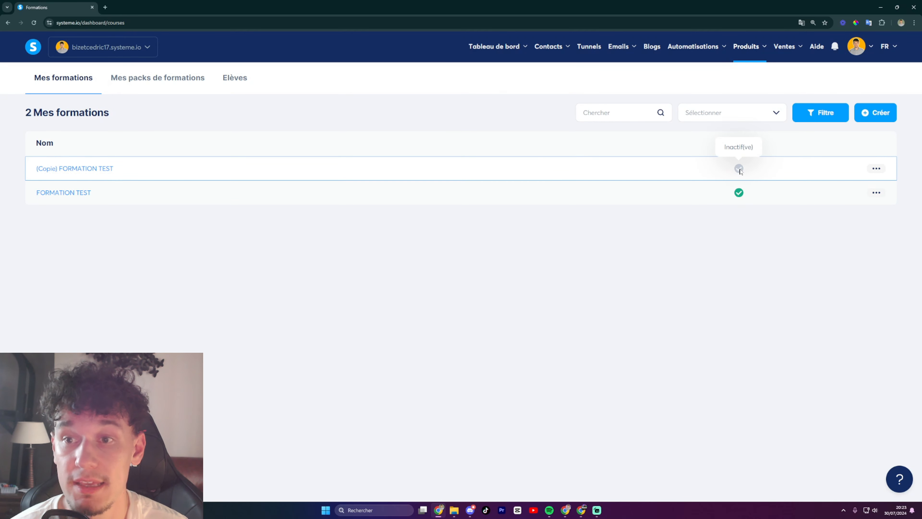
left_click(876, 192)
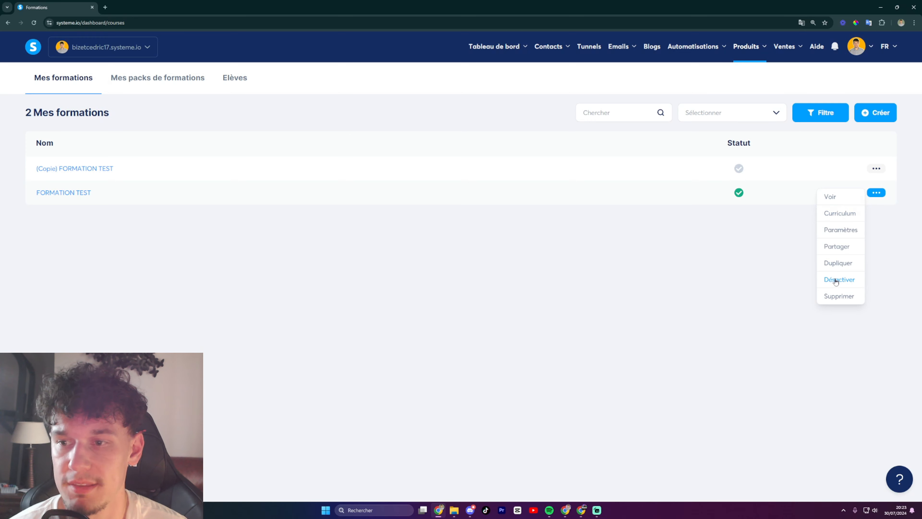
left_click(835, 282)
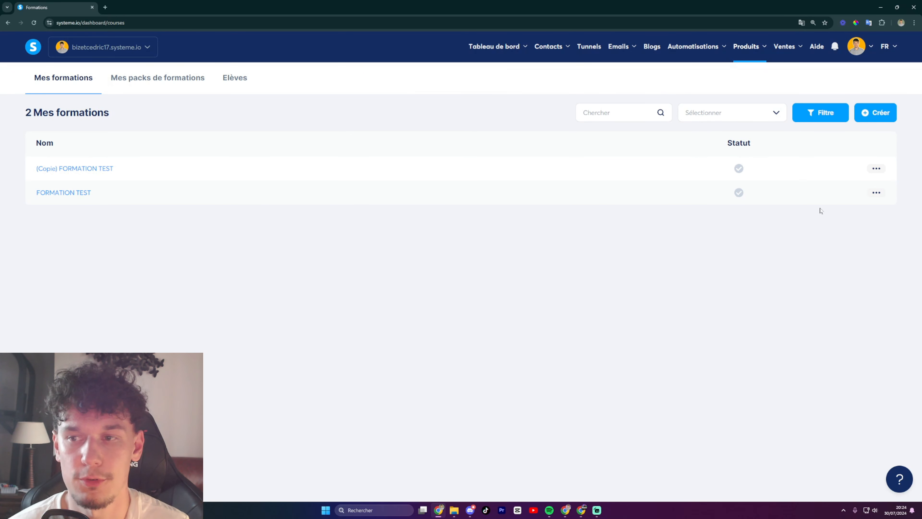
Delete the duplicated course (Copie) FORMATION TEST from the course list.
left_click(876, 192)
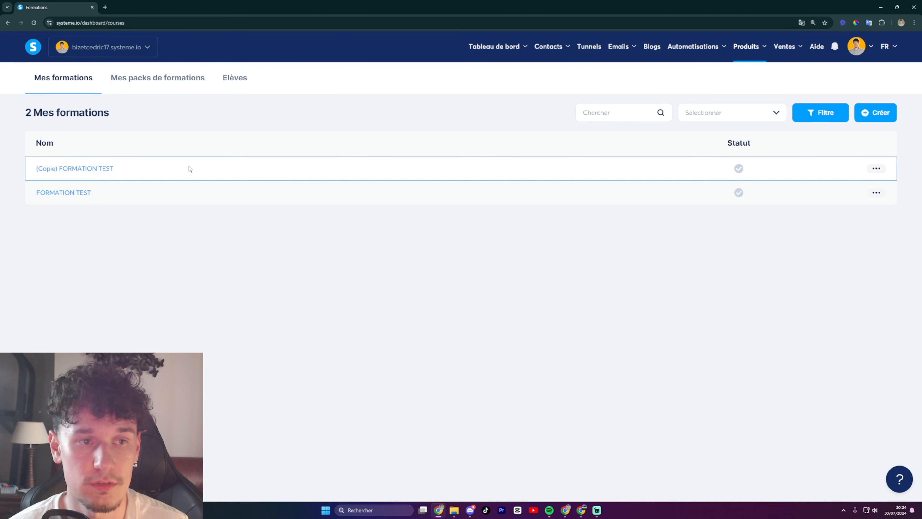
left_click(876, 168)
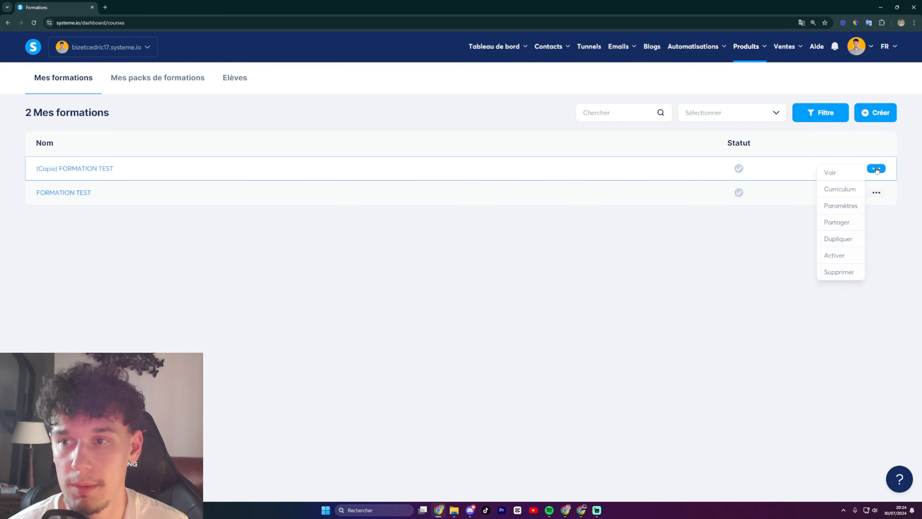
left_click(836, 272)
left_click(394, 296)
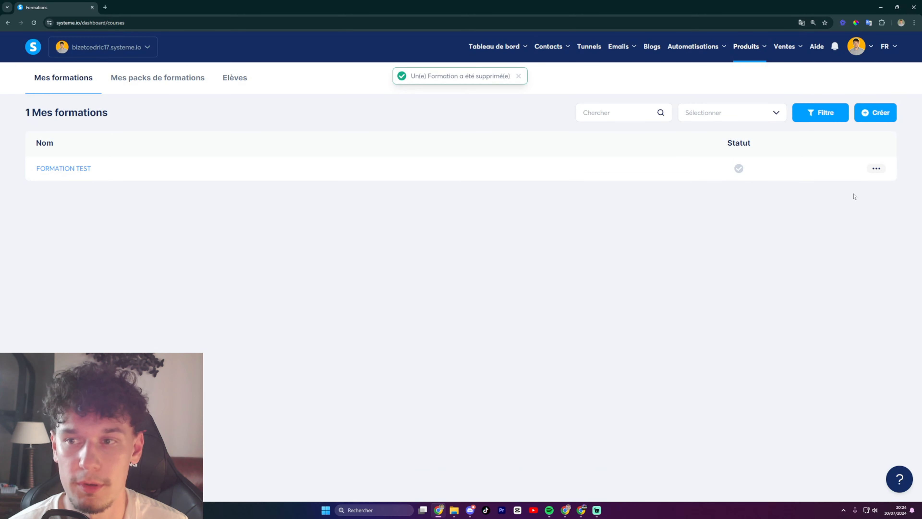
Open the curriculum of FORMATION TEST and create a first module named INTRODUCTION.
left_click(108, 172)
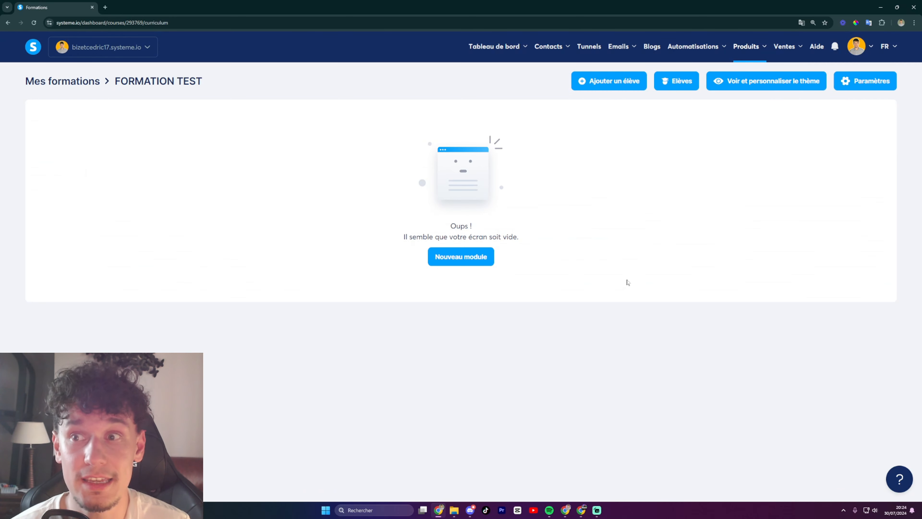
left_click(466, 260)
left_click(460, 270)
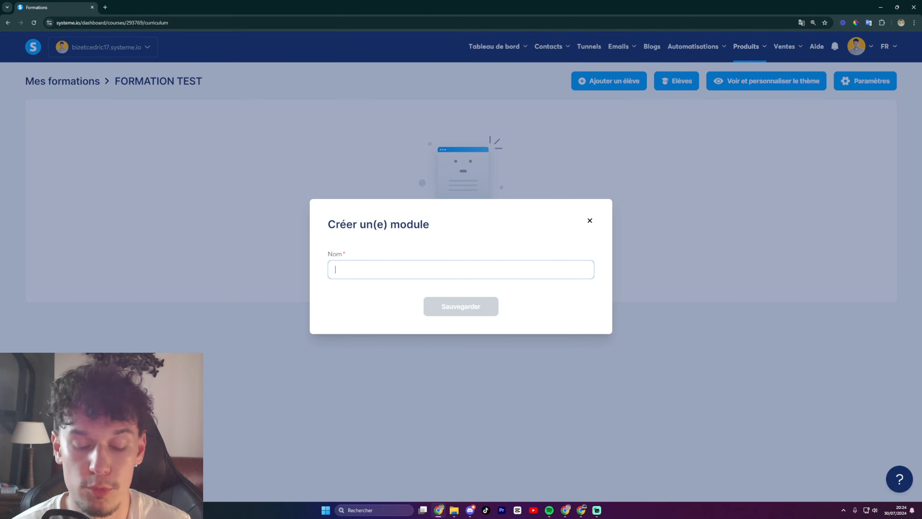
type("INTRODUCTION")
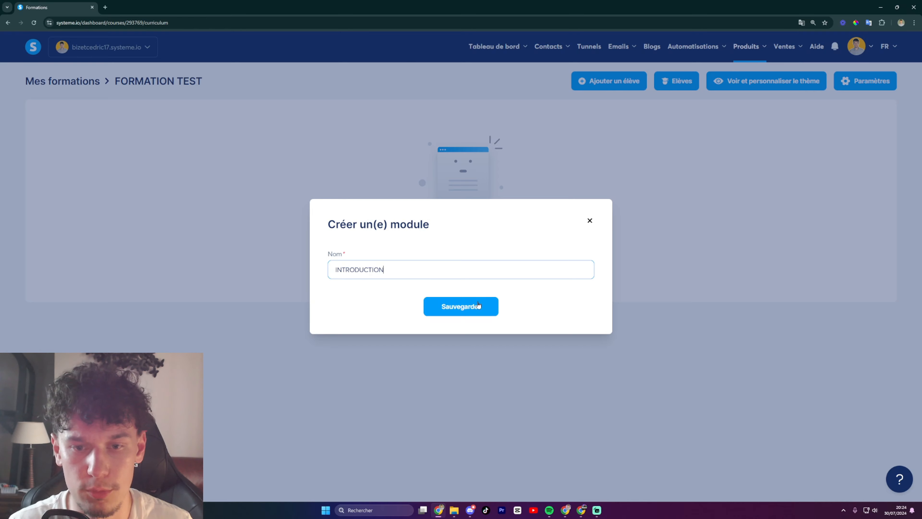
left_click(478, 306)
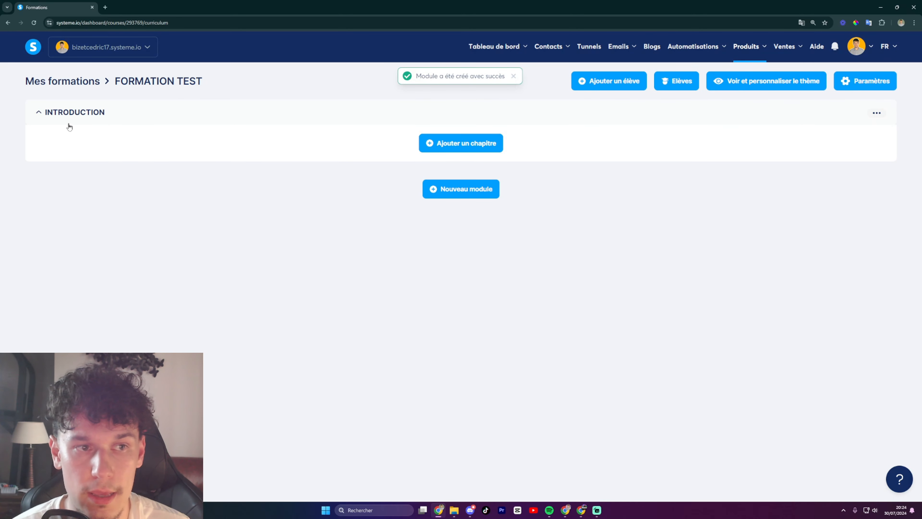
Add two more modules to the course, named MODULE 1 and MODULE 2.
left_click(459, 192)
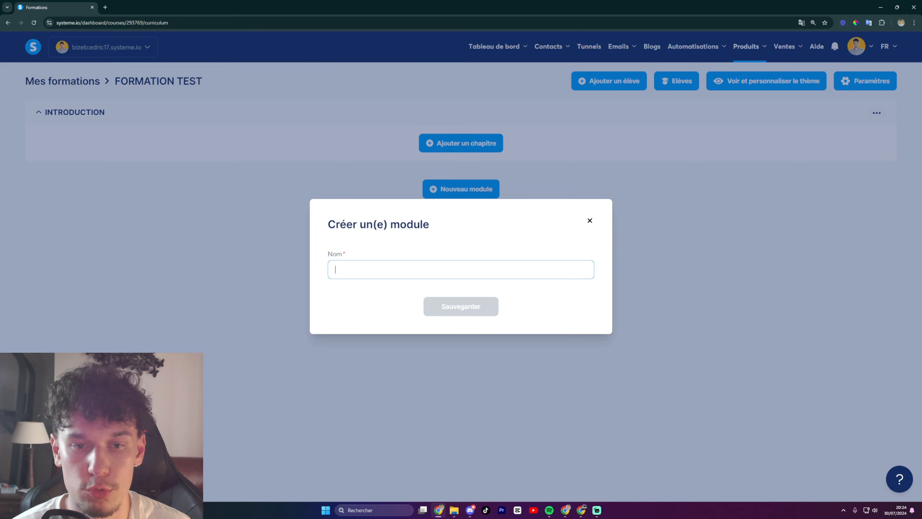
type("MODULE 1")
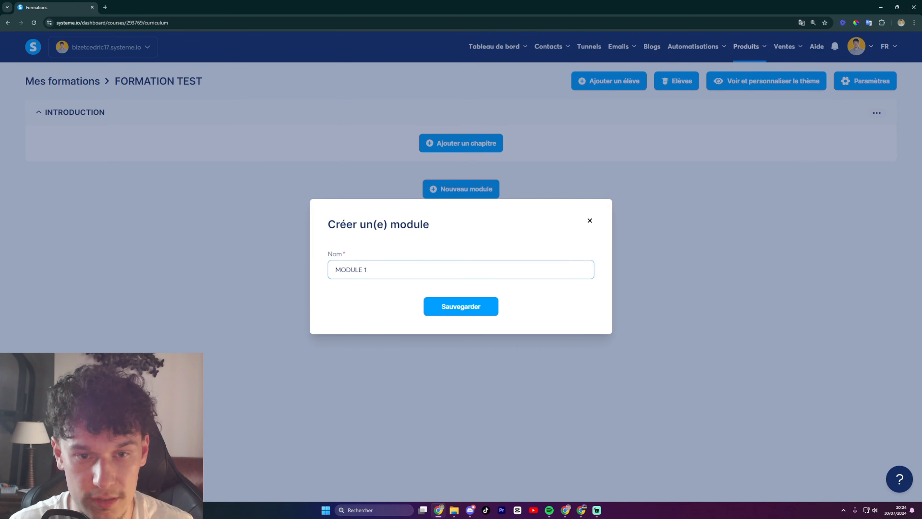
left_click(437, 311)
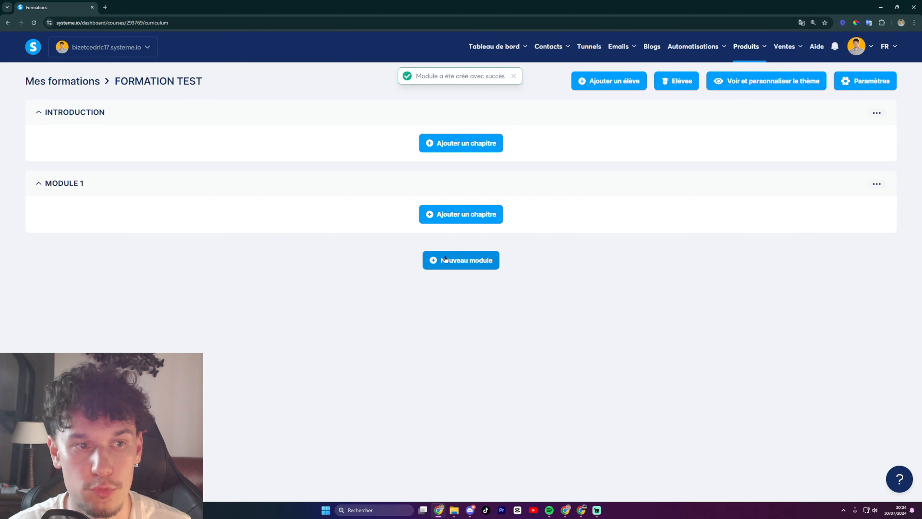
left_click(447, 261)
type("MODULE 2")
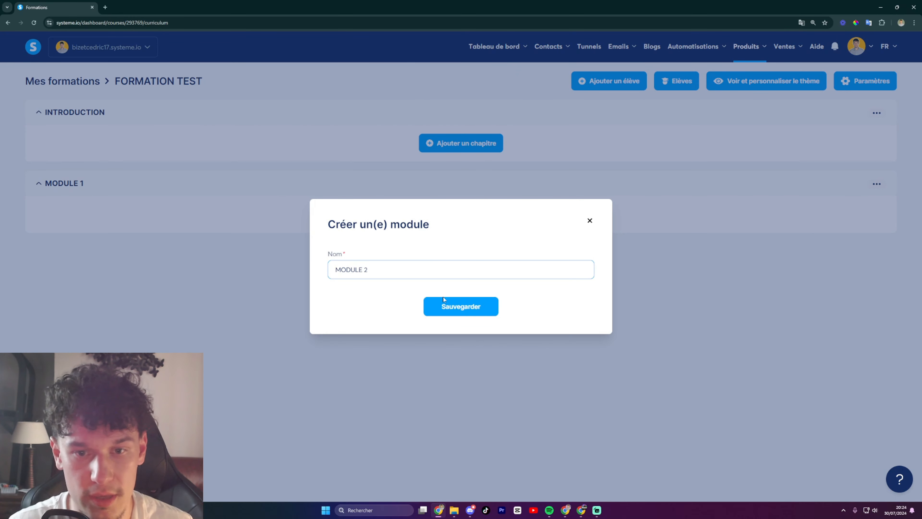
left_click(443, 301)
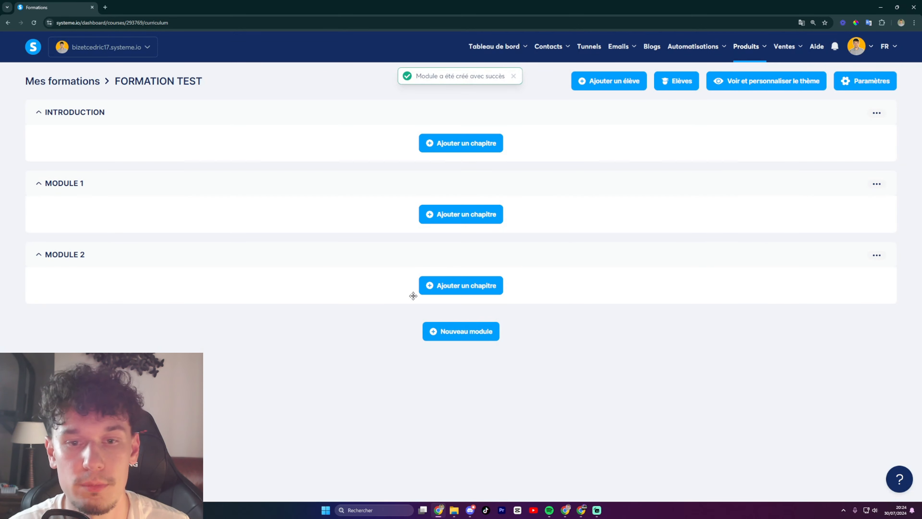
Add the modules MODULE 3 and CONCLUSION at the end of the curriculum.
left_click(439, 332)
type("MODULE 3")
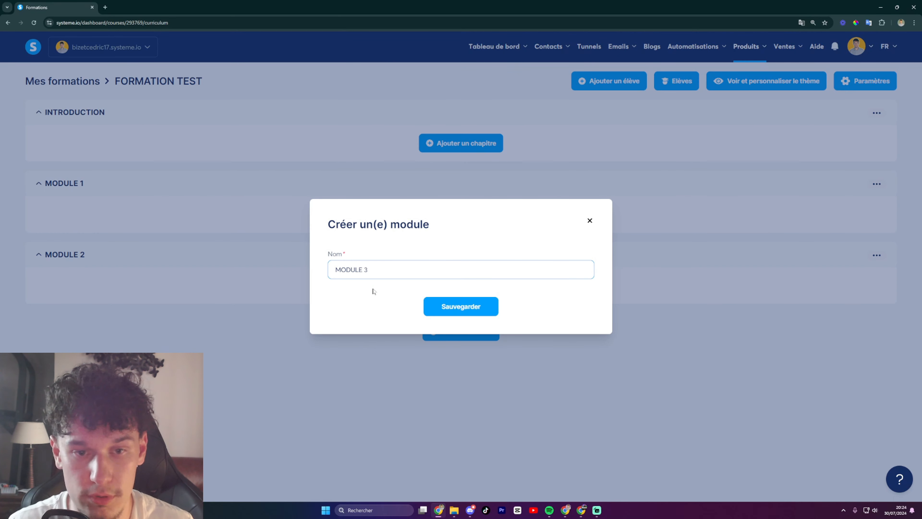
key("Return")
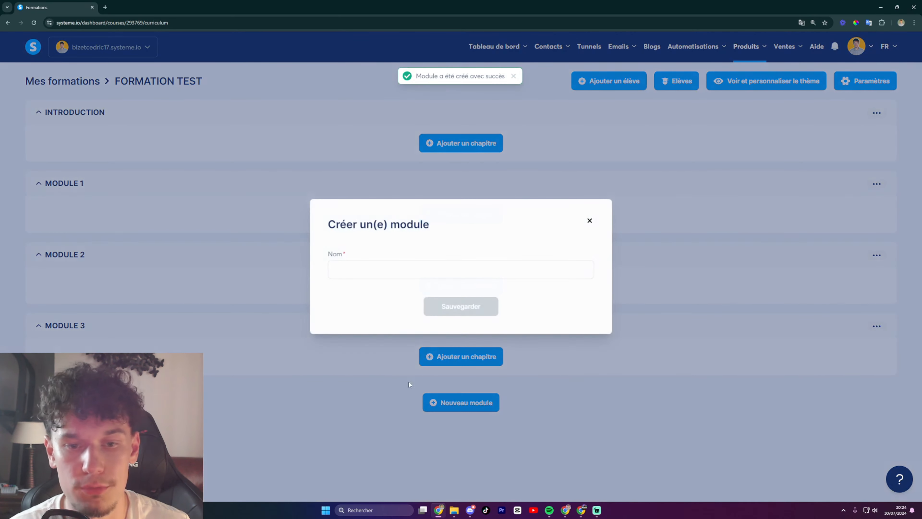
type("CONCLU")
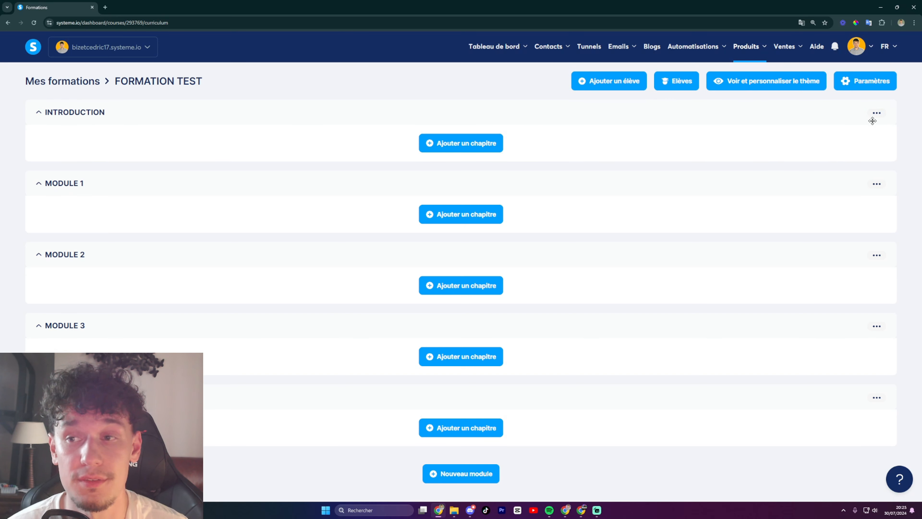
Examine the name and sales page settings of the INTRODUCTION module and close them without changes.
mouse_move(875, 115)
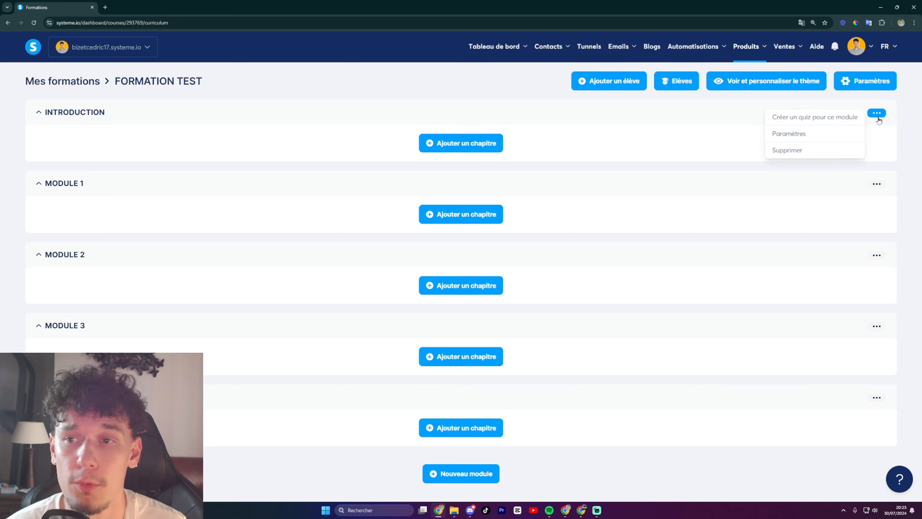
left_click(789, 133)
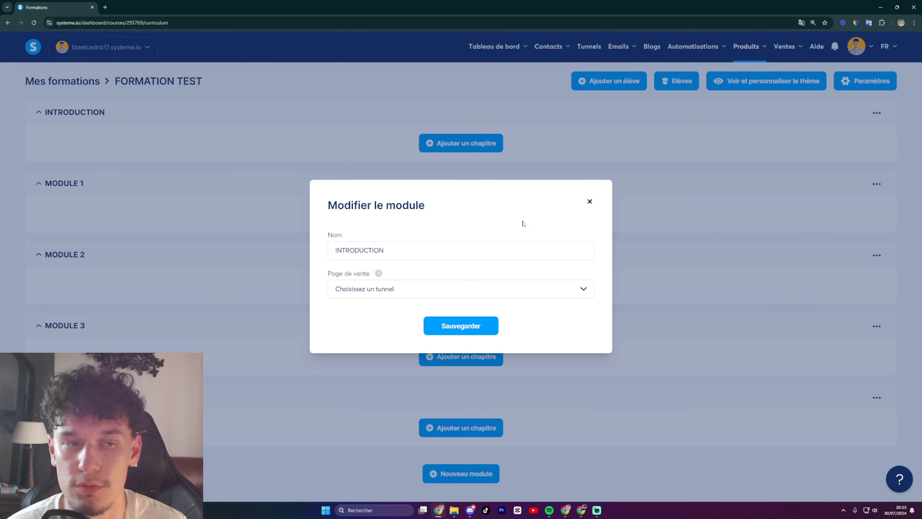
left_click(589, 201)
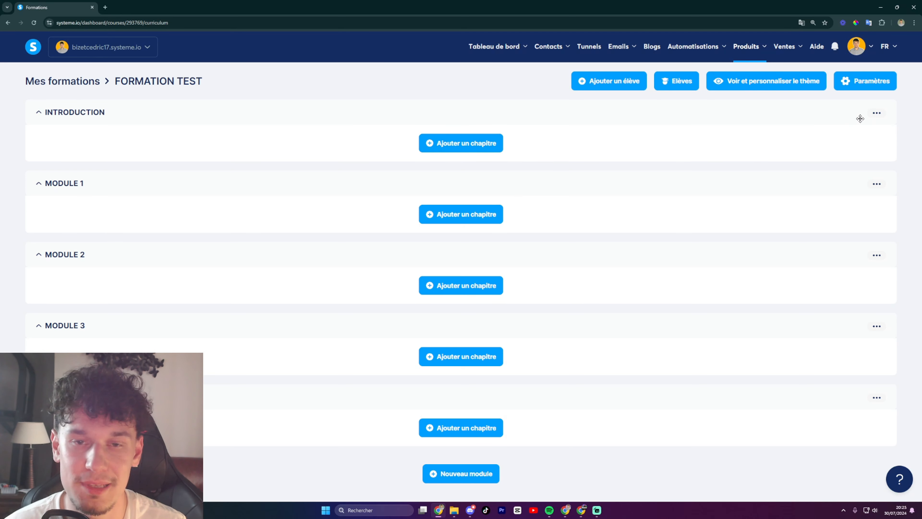
left_click(873, 114)
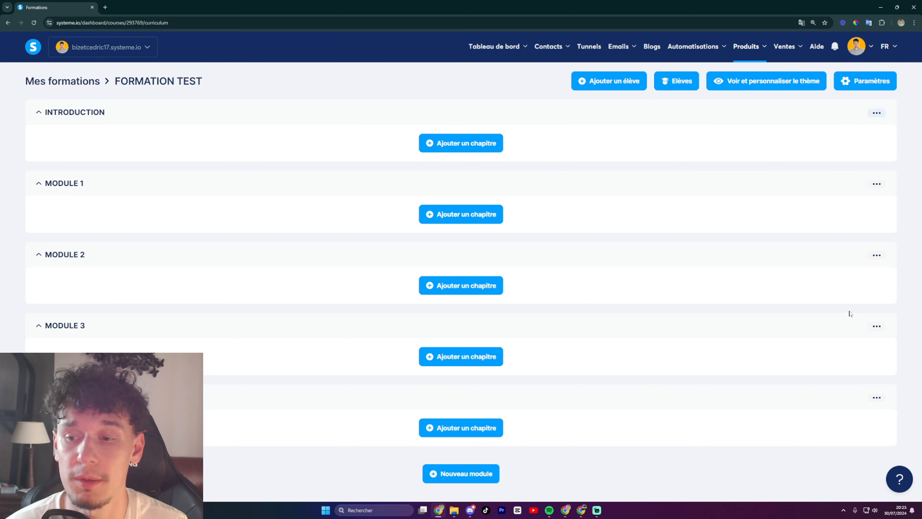
Delete MODULE 3 from the curriculum and confirm the removal.
left_click(877, 326)
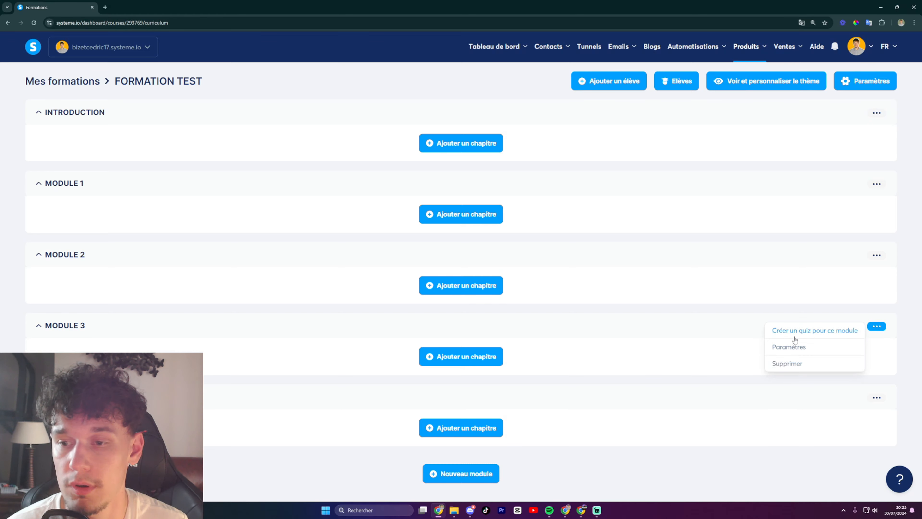
left_click(783, 364)
left_click(389, 297)
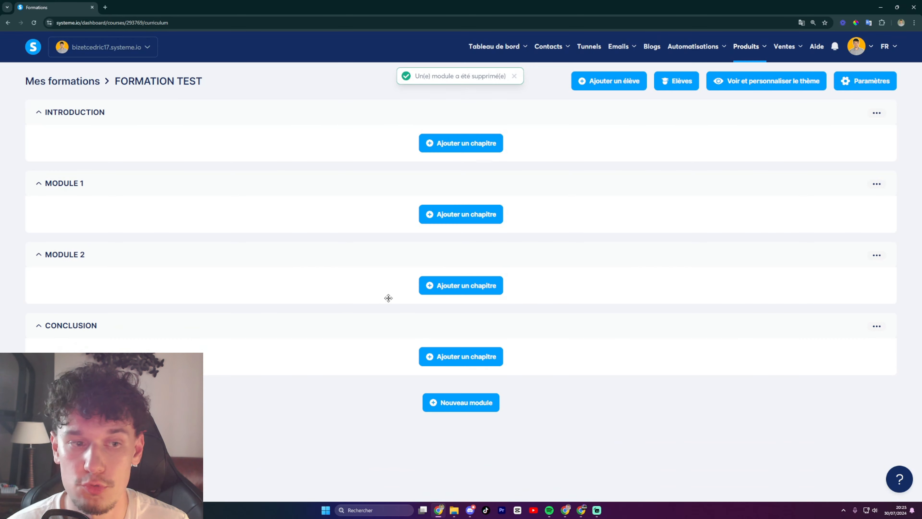
Start a new chapter in the INTRODUCTION module named "Qui est votre formateur ?" and enable comments for it.
left_click(459, 145)
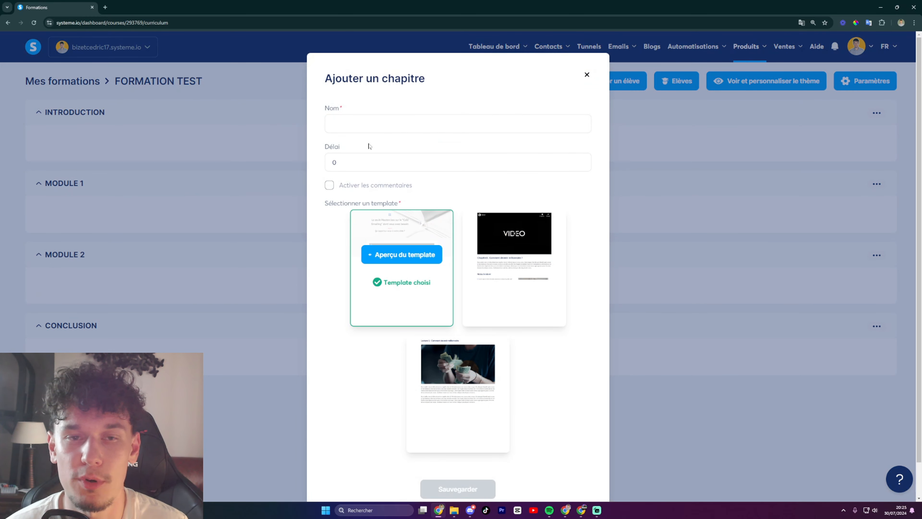
left_click(370, 124)
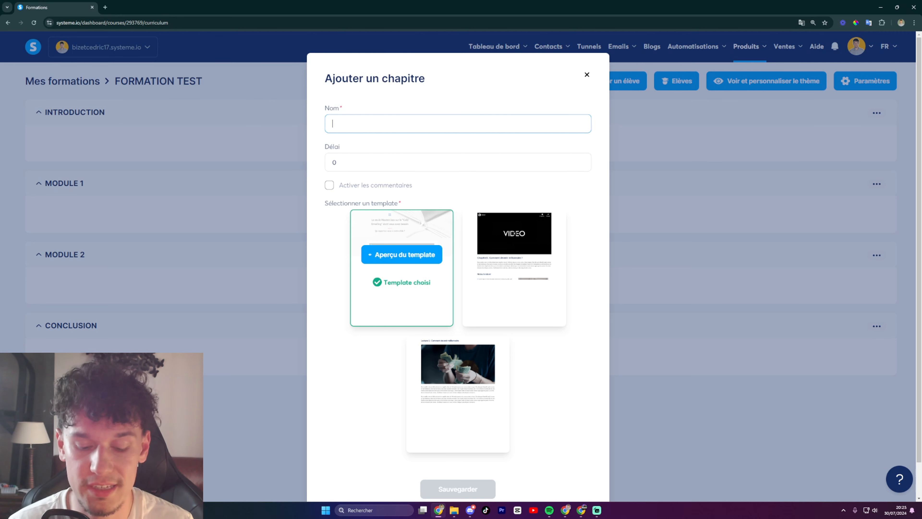
type("Qui es")
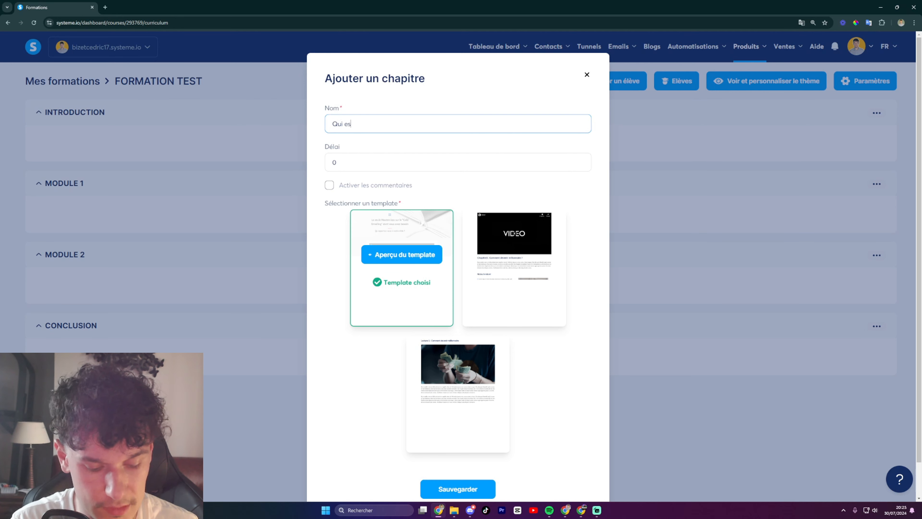
type("t votre for")
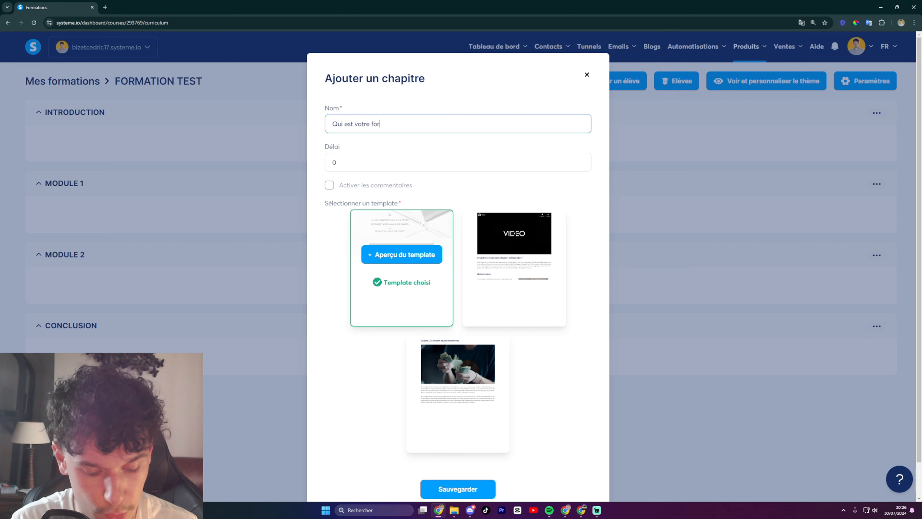
type("mateur ?")
left_click(336, 162)
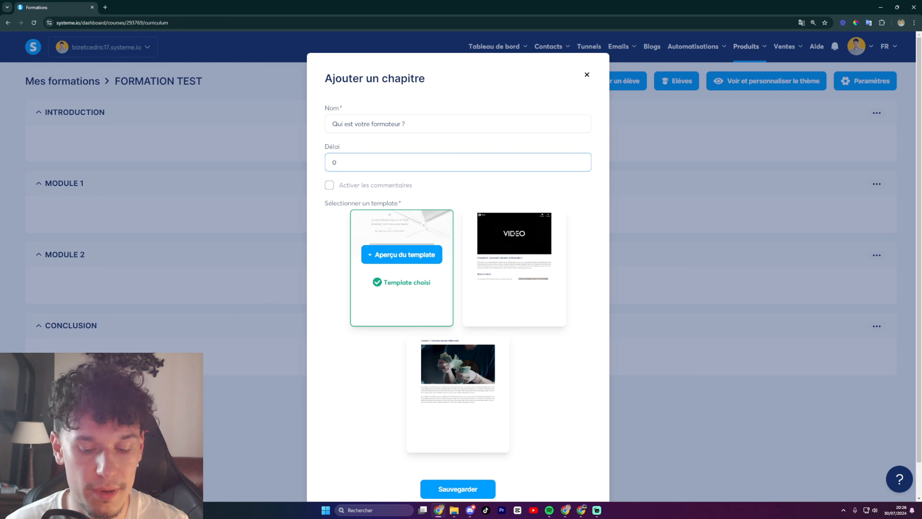
left_click_drag(340, 163, 315, 166)
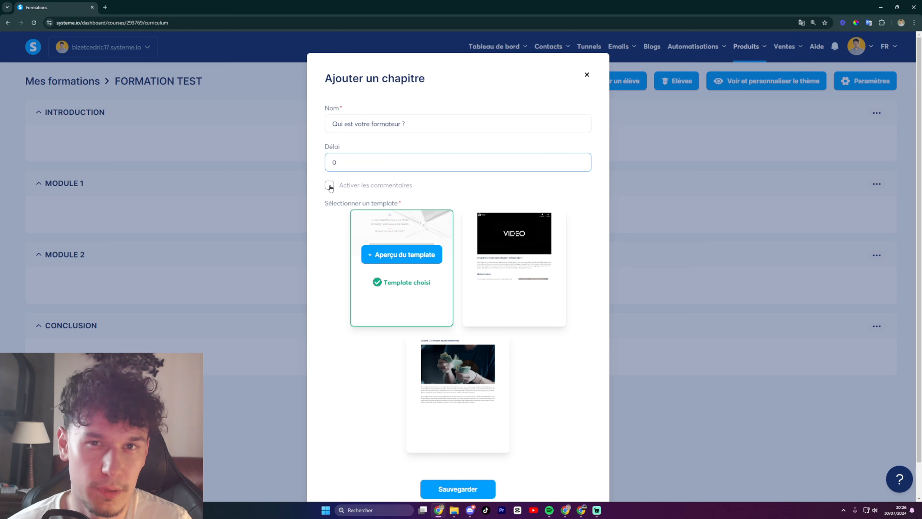
left_click(329, 186)
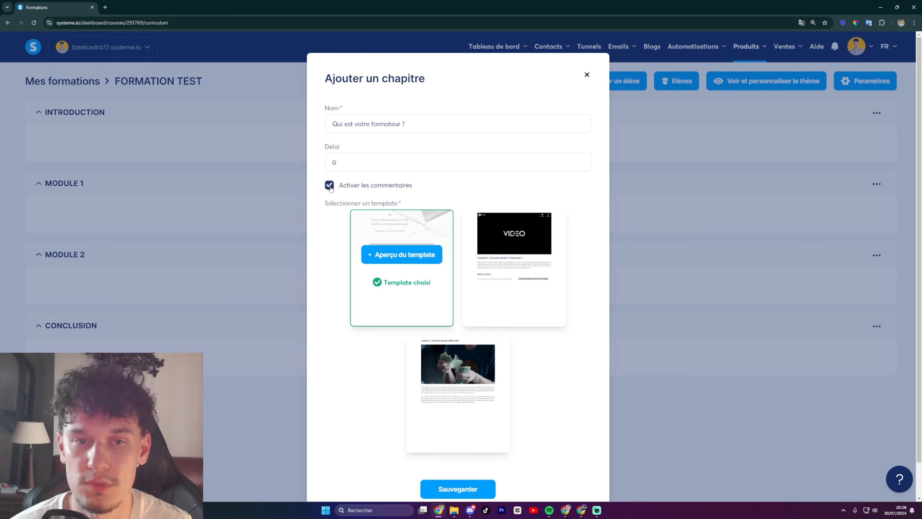
Preview the currently chosen chapter template, read through its page layout and close the preview.
mouse_move(443, 406)
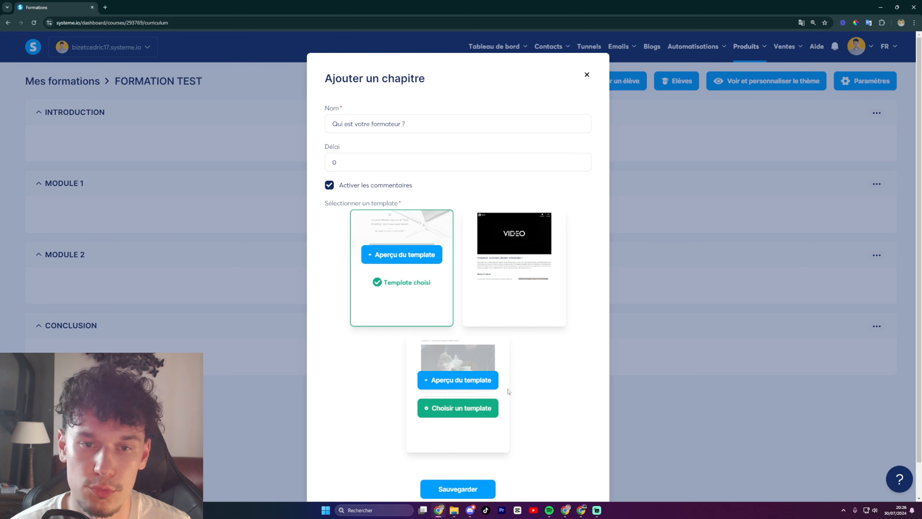
mouse_move(524, 279)
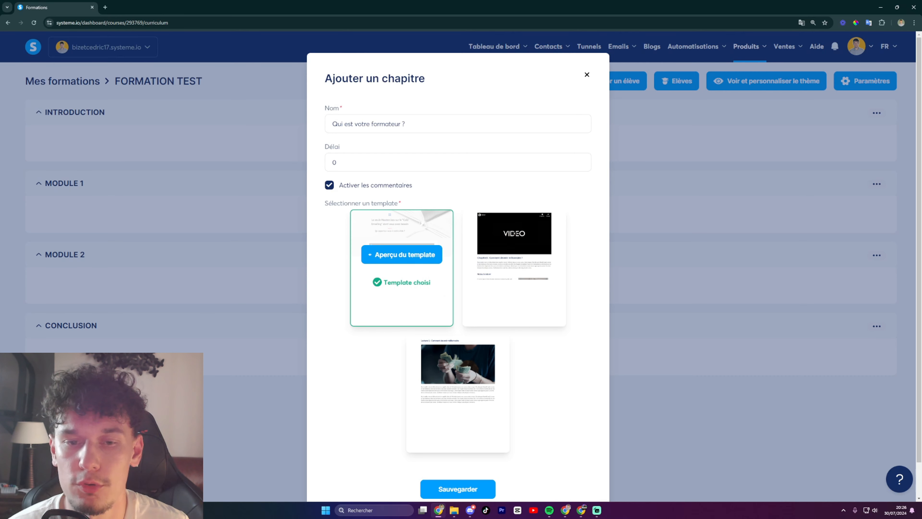
left_click(390, 258)
scroll(440, 257, "down", 15)
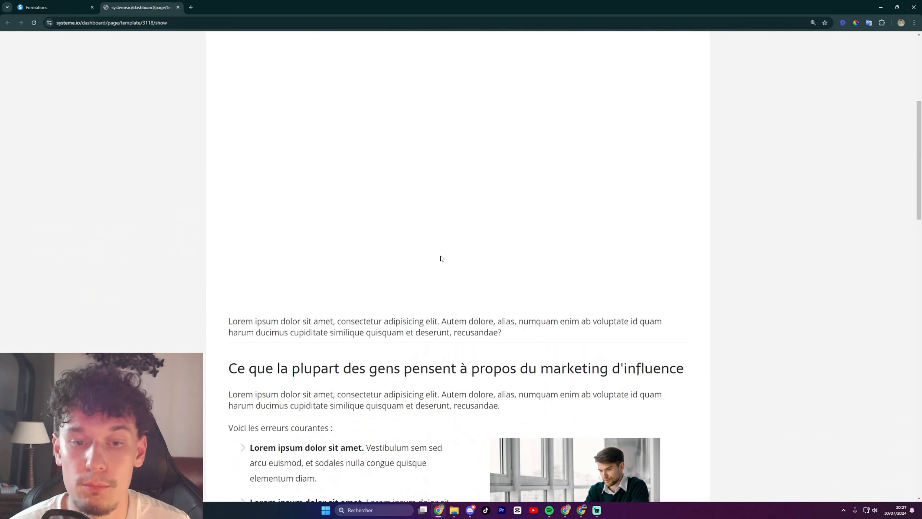
scroll(499, 285, "down", 15)
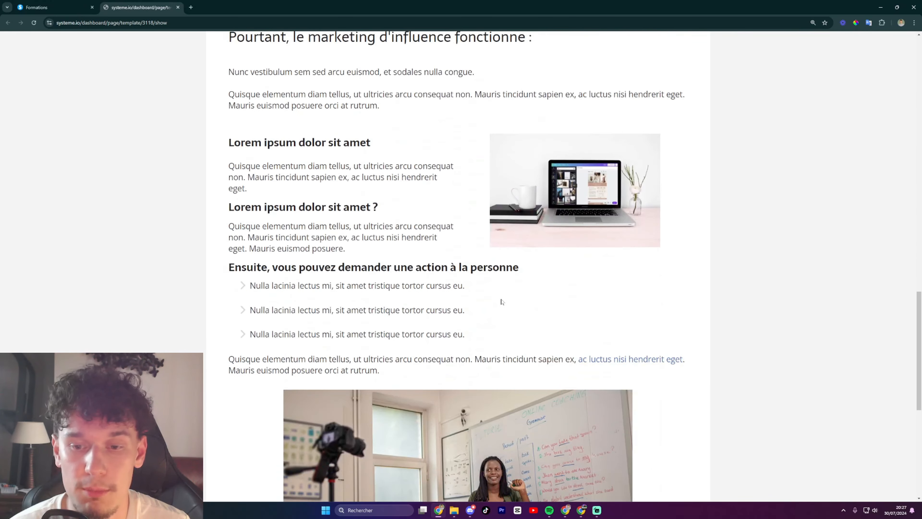
scroll(468, 327, "up", 15)
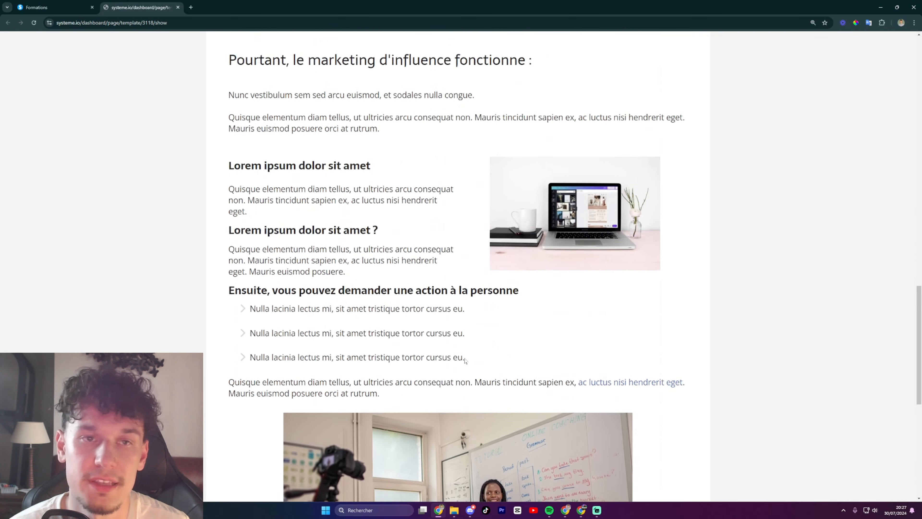
scroll(439, 336, "up", 10)
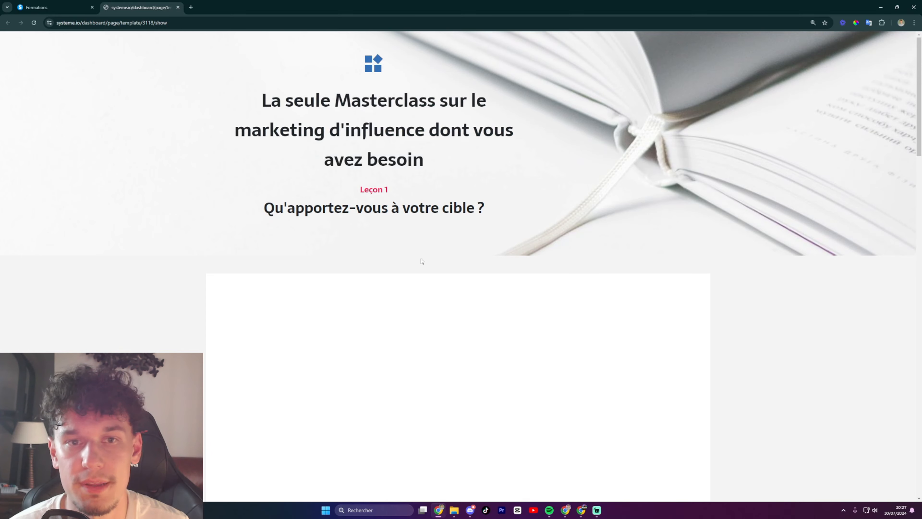
scroll(413, 209, "down", 20)
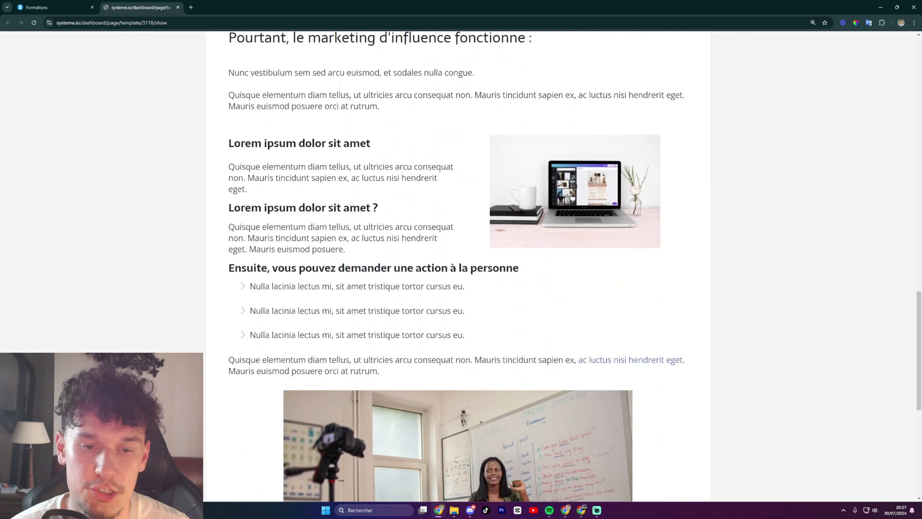
scroll(456, 314, "up", 20)
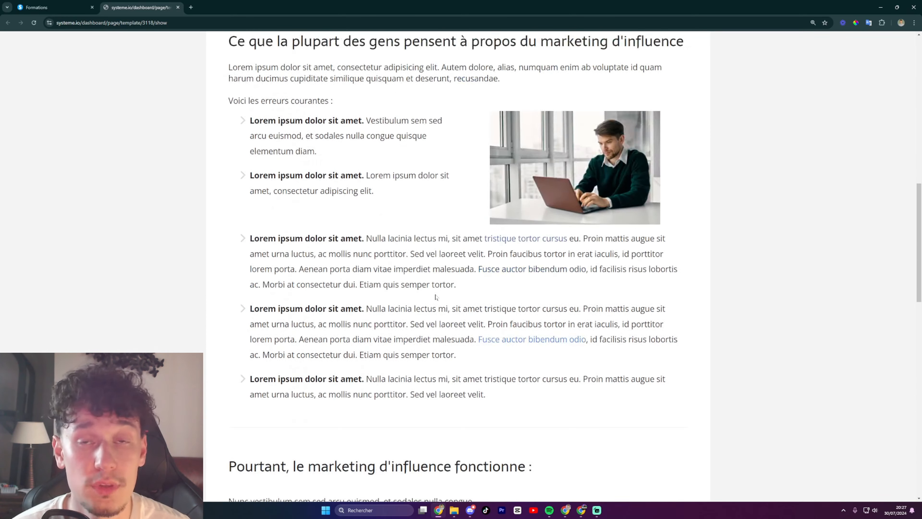
scroll(410, 268, "up", 2)
key("ctrl+w")
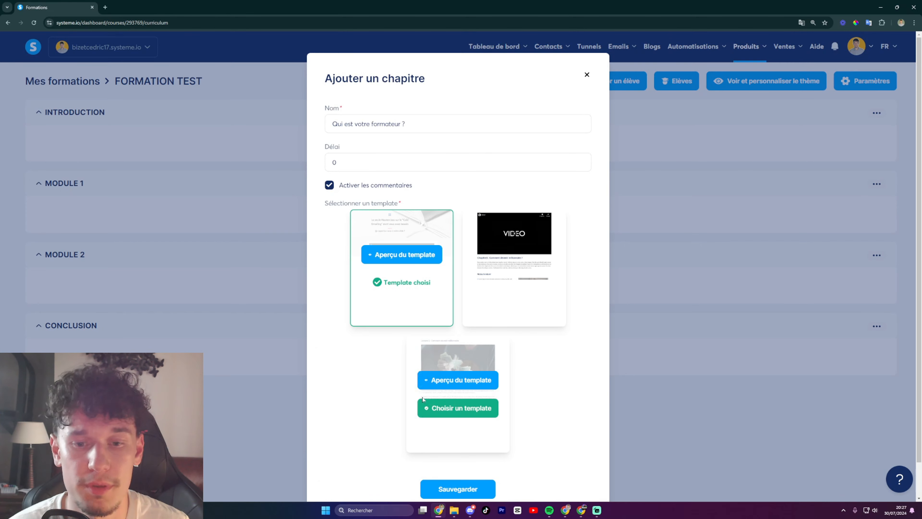
Preview the chapter template with the banknotes photo and close the preview.
left_click(449, 385)
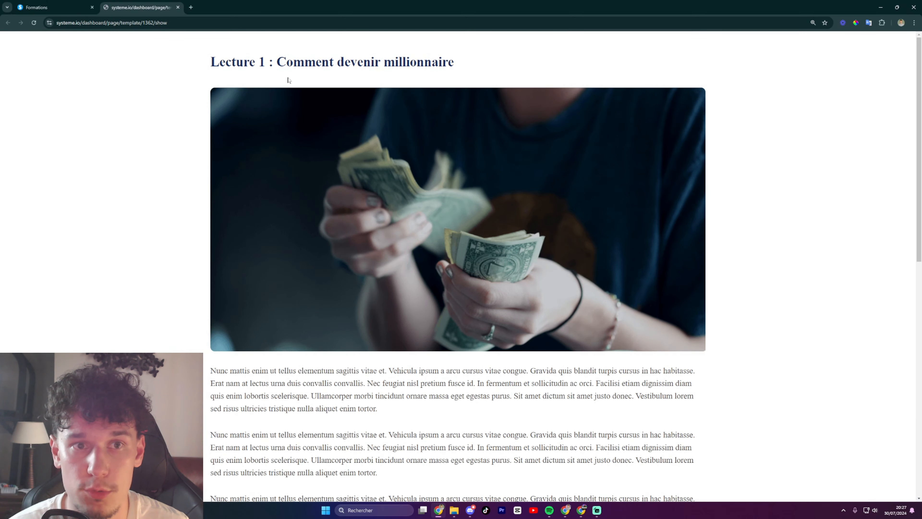
scroll(455, 185, "down", 8)
scroll(539, 284, "up", 8)
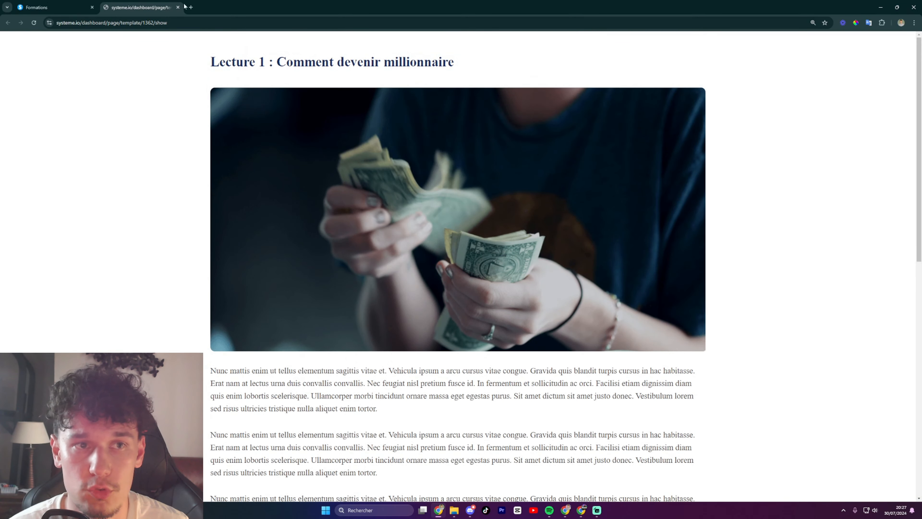
left_click(177, 7)
Choose the VIDEO template for the chapter, checking its preview, and save the new chapter.
mouse_move(476, 275)
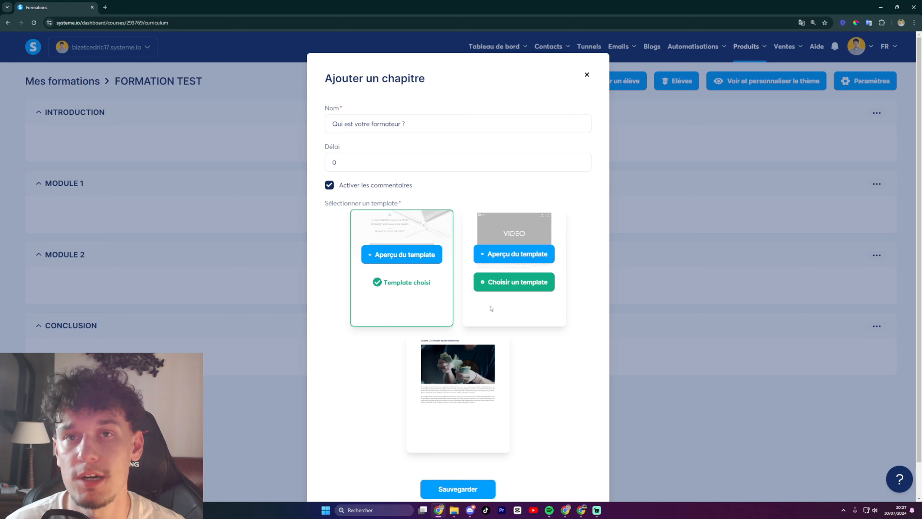
left_click(505, 282)
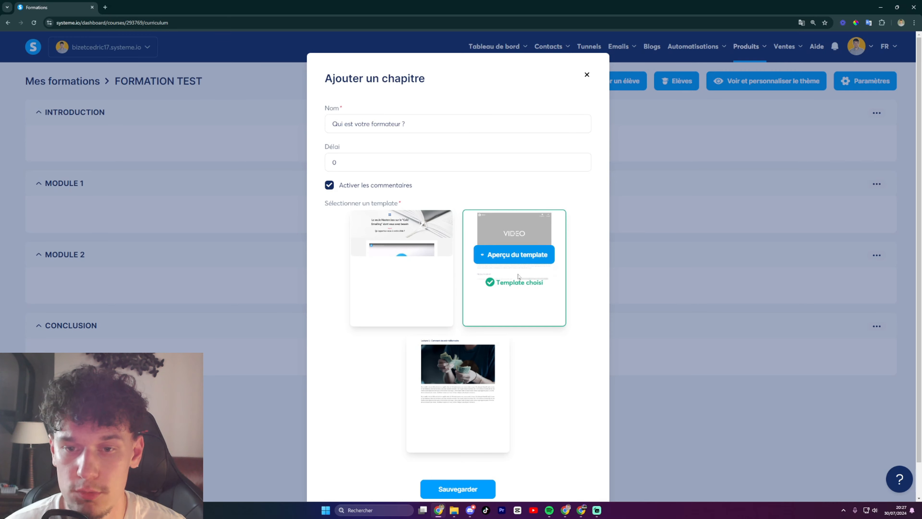
left_click(514, 261)
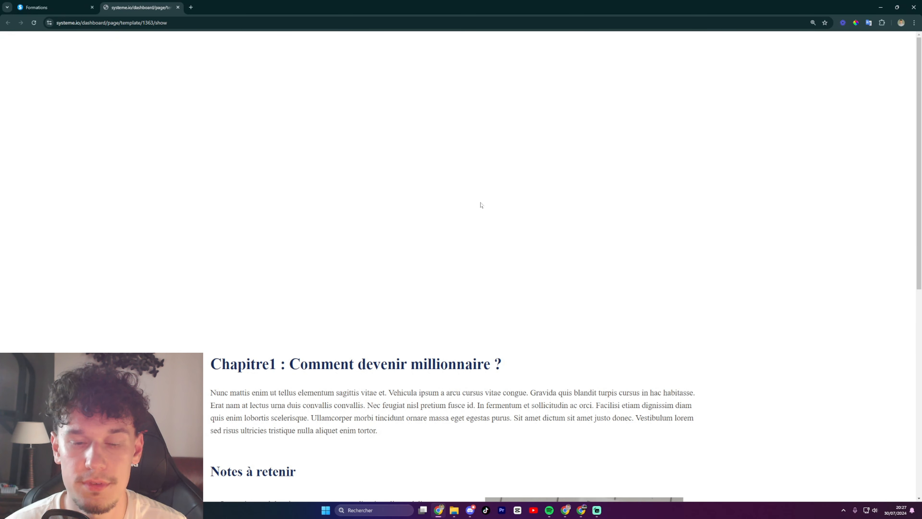
scroll(481, 205, "down", 8)
scroll(504, 306, "up", 5)
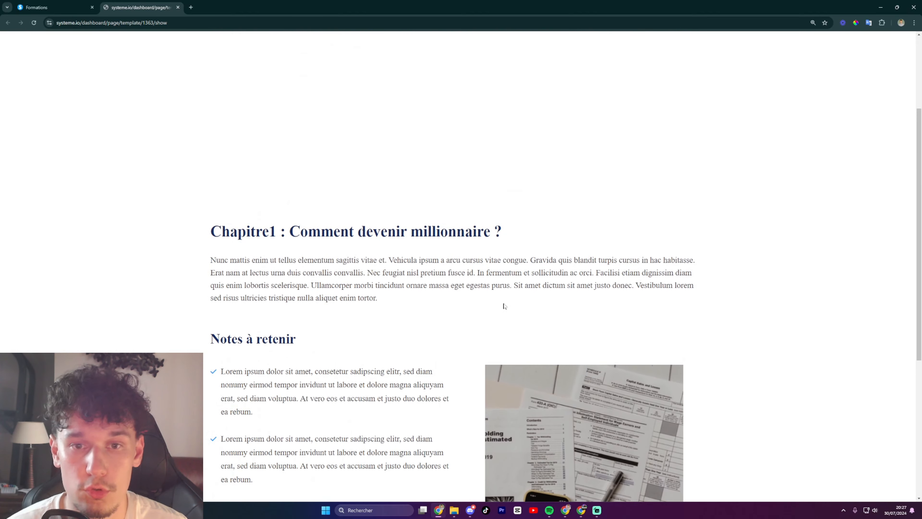
scroll(504, 306, "down", 6)
scroll(487, 311, "up", 6)
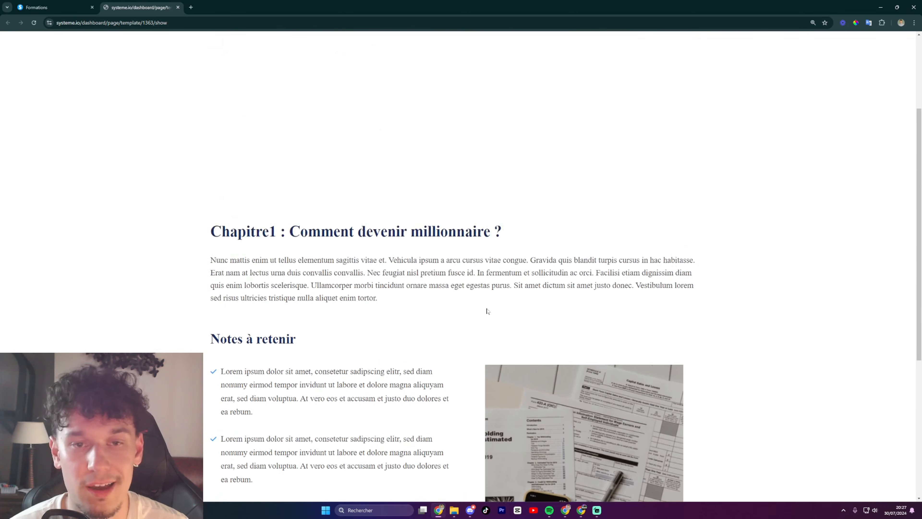
scroll(487, 311, "up", 3)
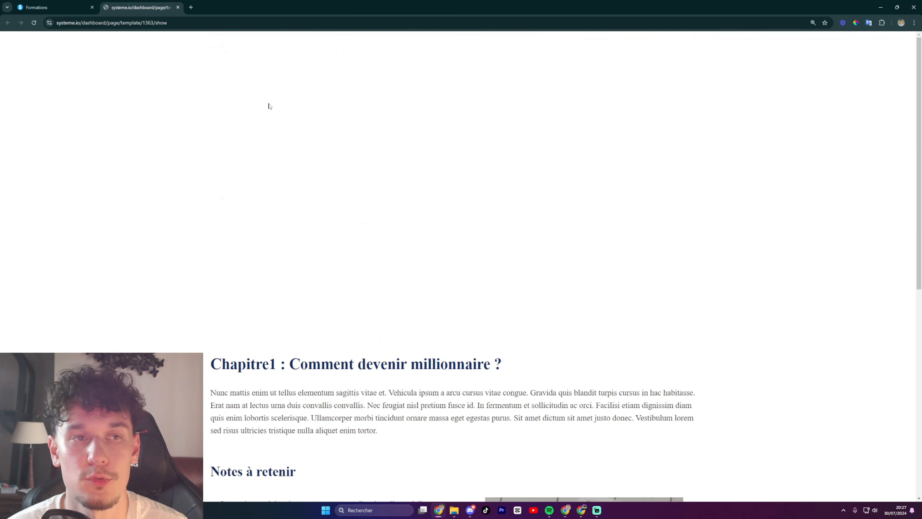
left_click(178, 7)
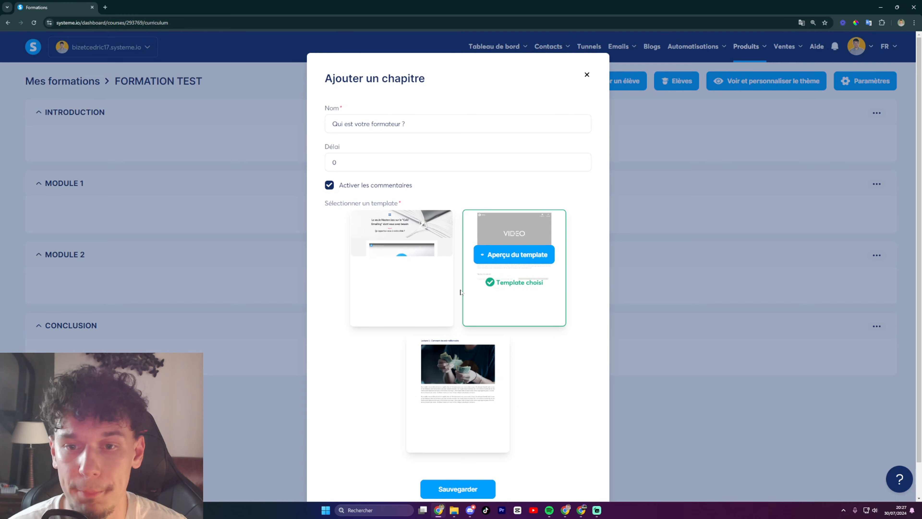
left_click(458, 494)
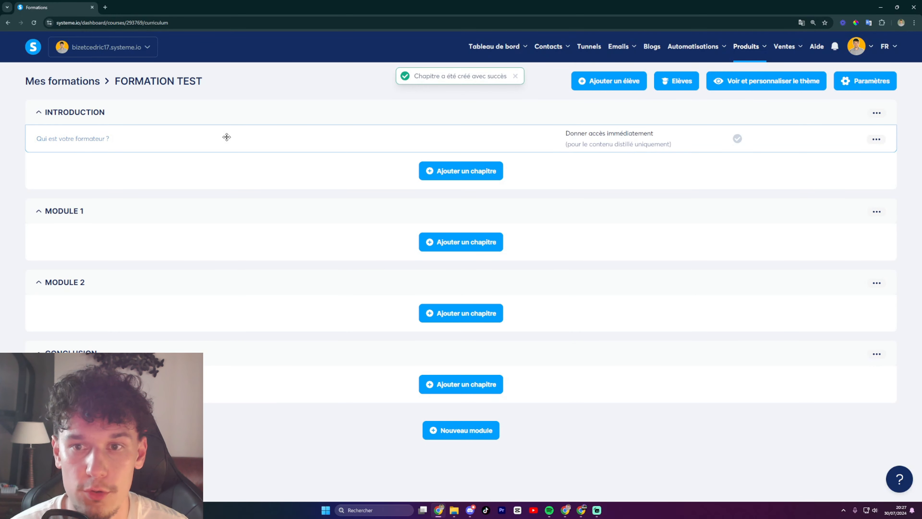
Activate the chapter "Qui est votre formateur ?" and confirm.
left_click(876, 140)
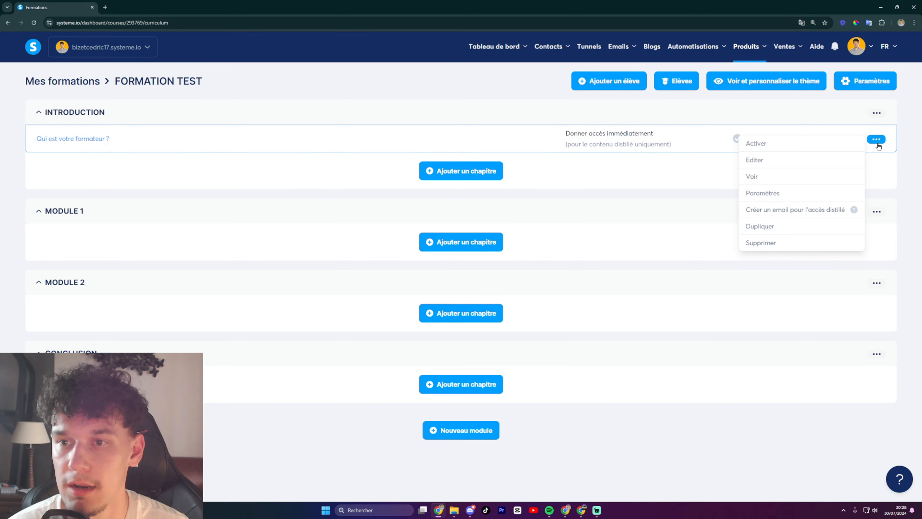
left_click(756, 144)
left_click(392, 297)
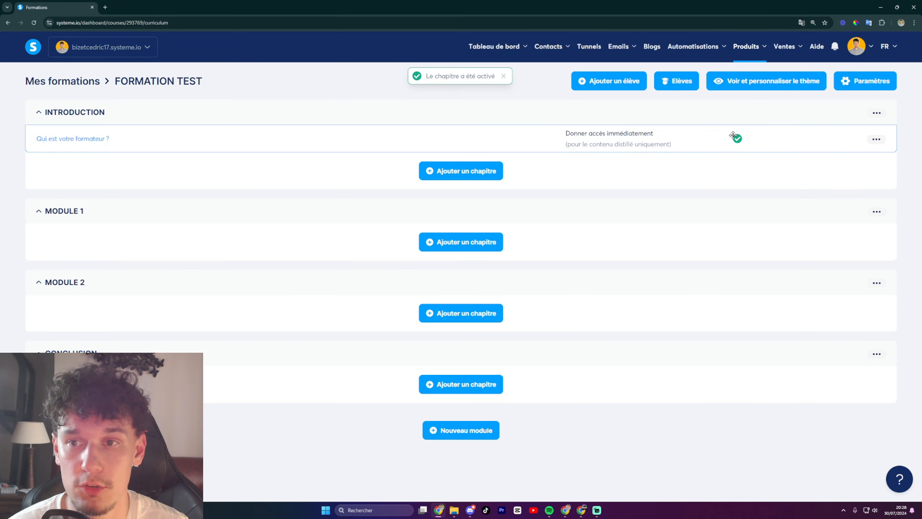
Deactivate the chapter "Qui est votre formateur ?" and confirm.
left_click(876, 139)
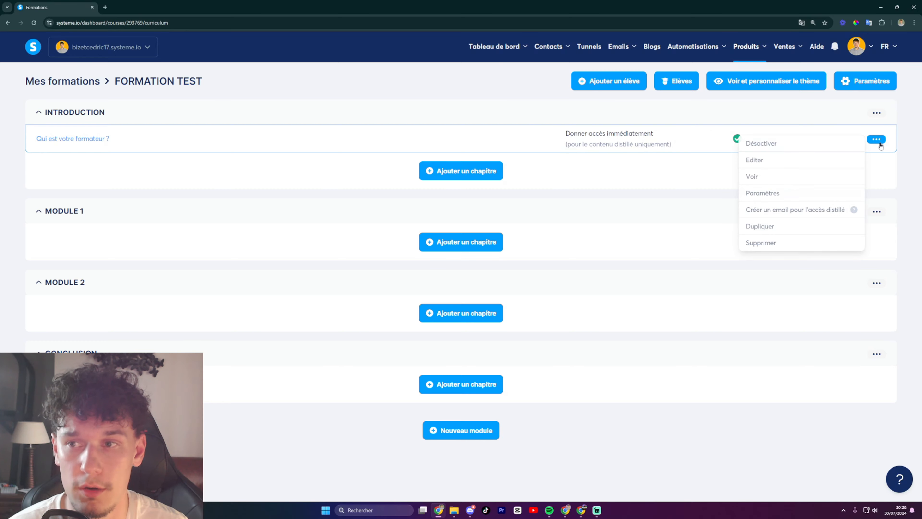
left_click(879, 143)
left_click(877, 139)
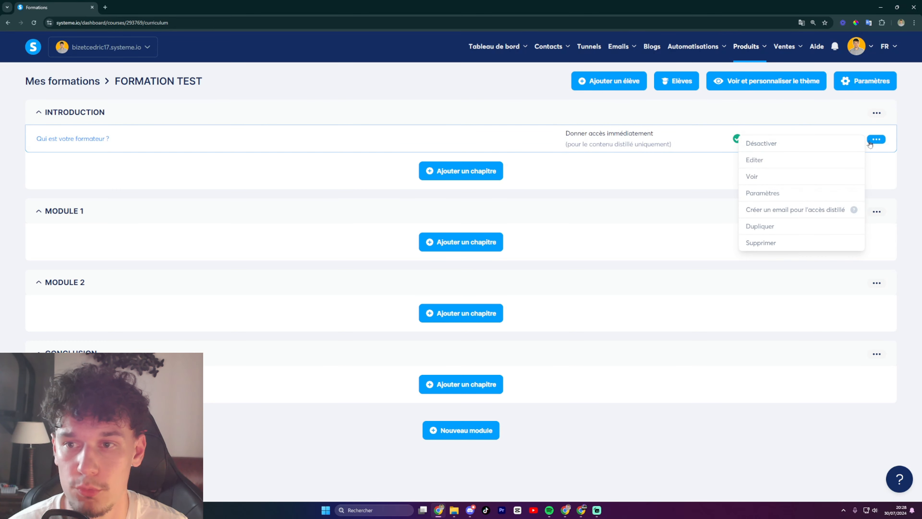
left_click(766, 145)
left_click(417, 295)
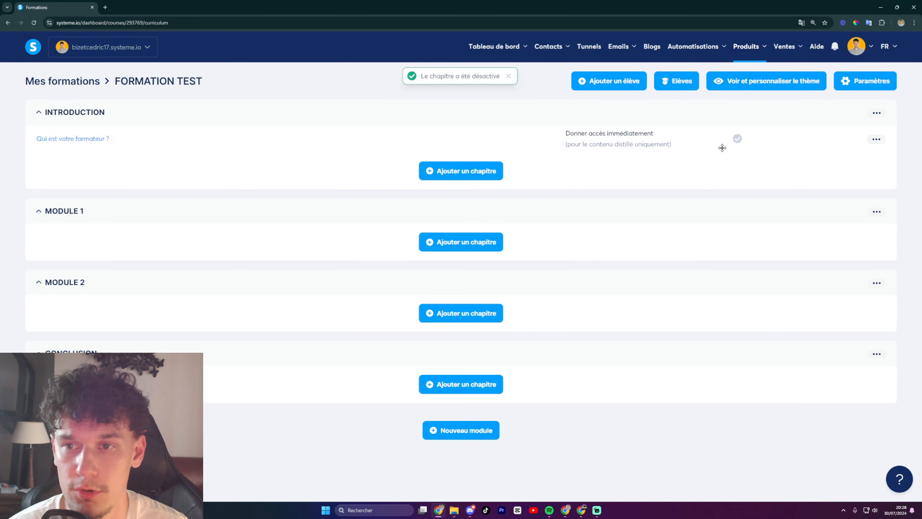
Open the chapter "Qui est votre formateur ?" in the page editor and look over its content.
left_click(877, 140)
left_click(751, 161)
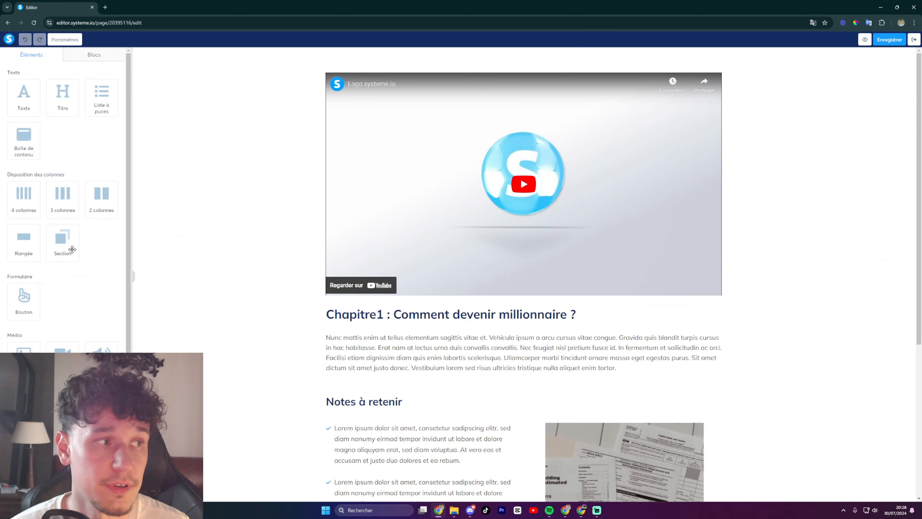
scroll(88, 183, "down", 3)
scroll(78, 153, "up", 3)
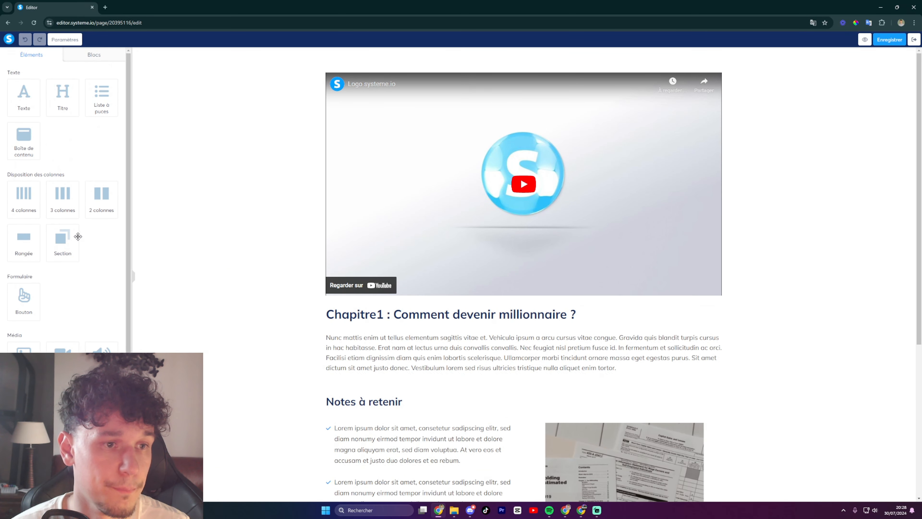
scroll(471, 225, "down", 1)
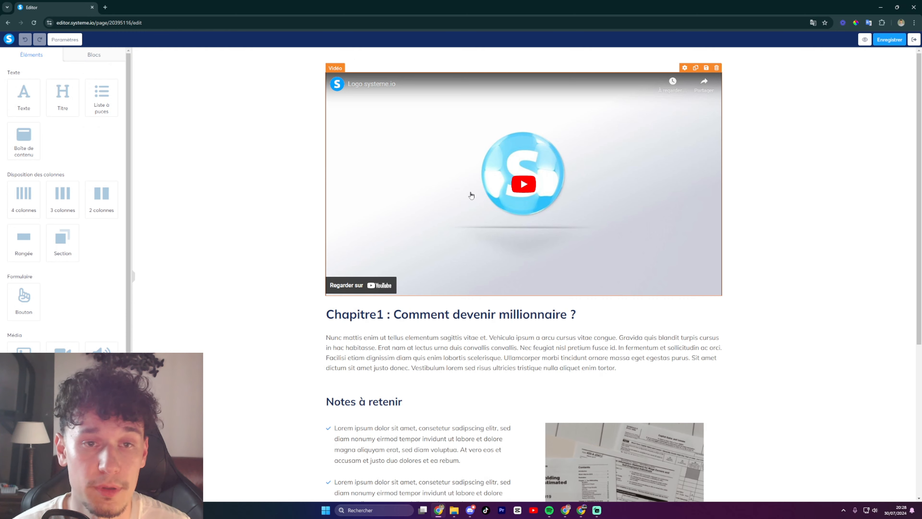
scroll(456, 264, "down", 2)
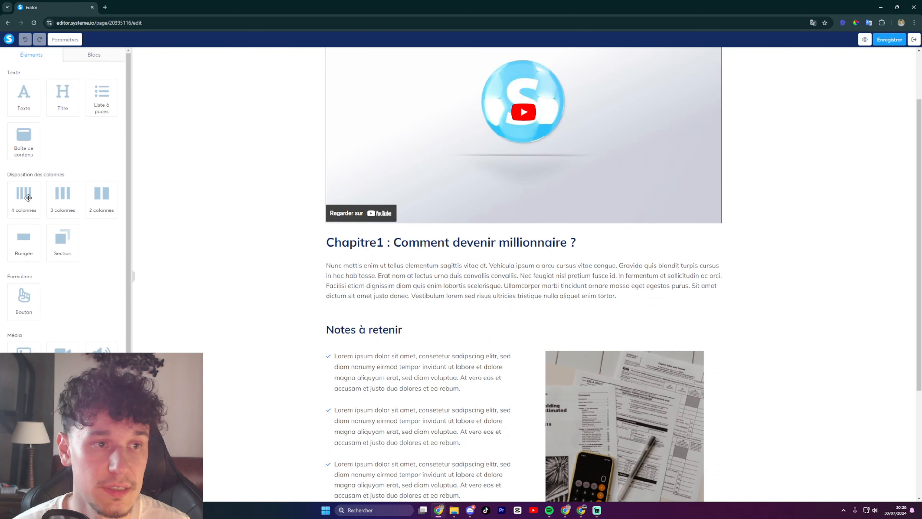
Try a four-column row under the chapter heading, with a title in the first column and a content box in the second.
left_click_drag(24, 197, 362, 251)
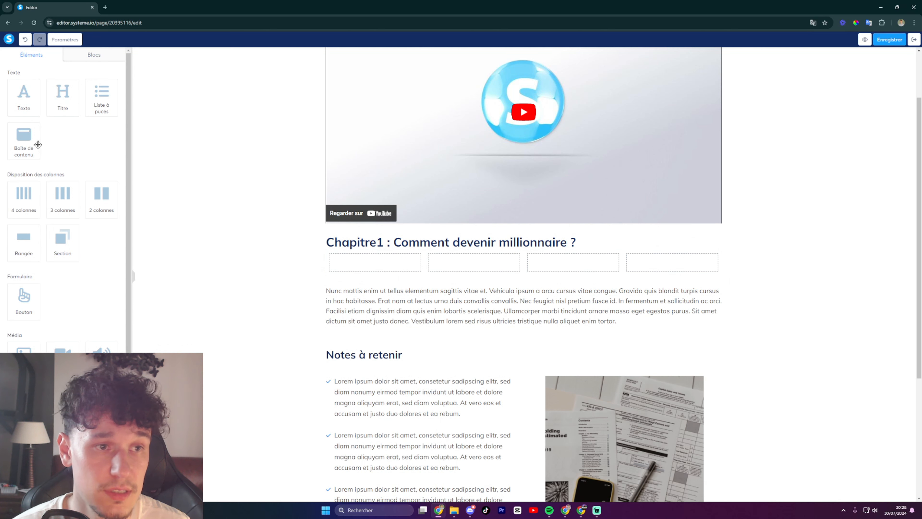
left_click_drag(64, 100, 363, 262)
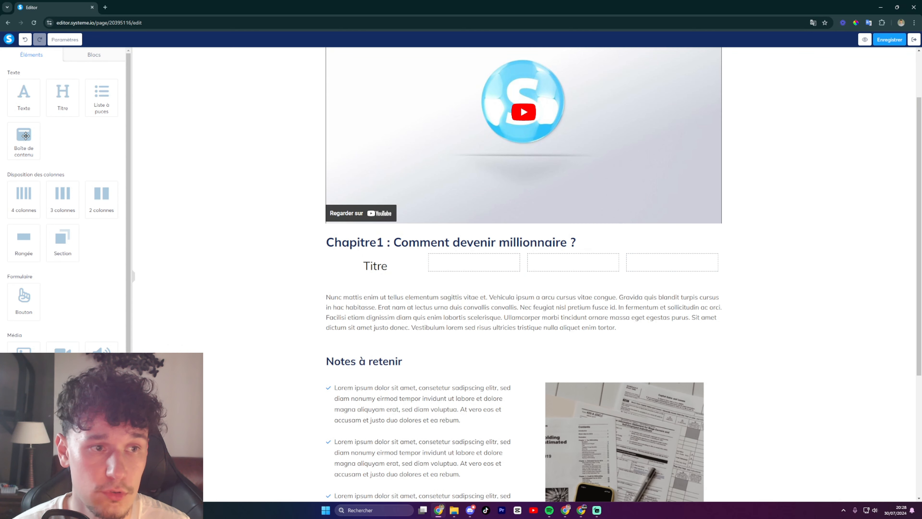
left_click_drag(23, 140, 451, 269)
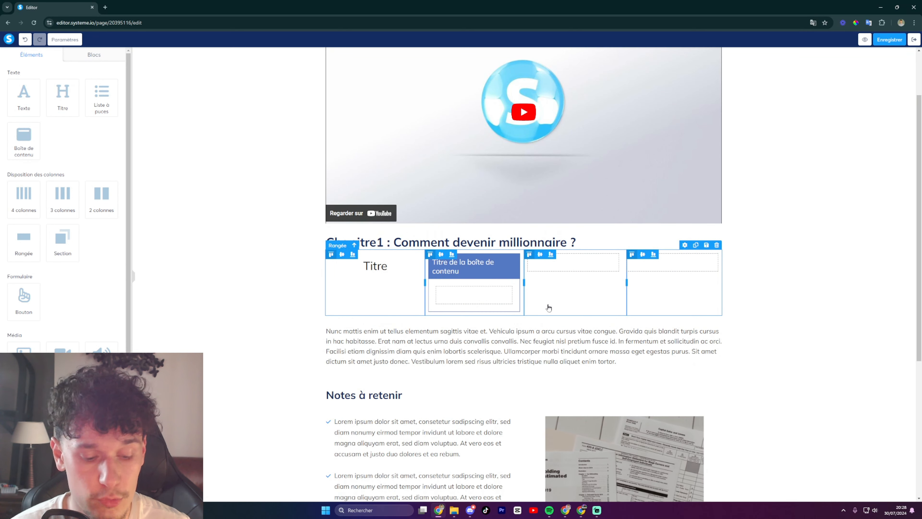
Undo the additions of the content box, the title and the four-column row.
key("ctrl+z")
key("ctrl+z")
key("ctrl+z")
left_click(794, 238)
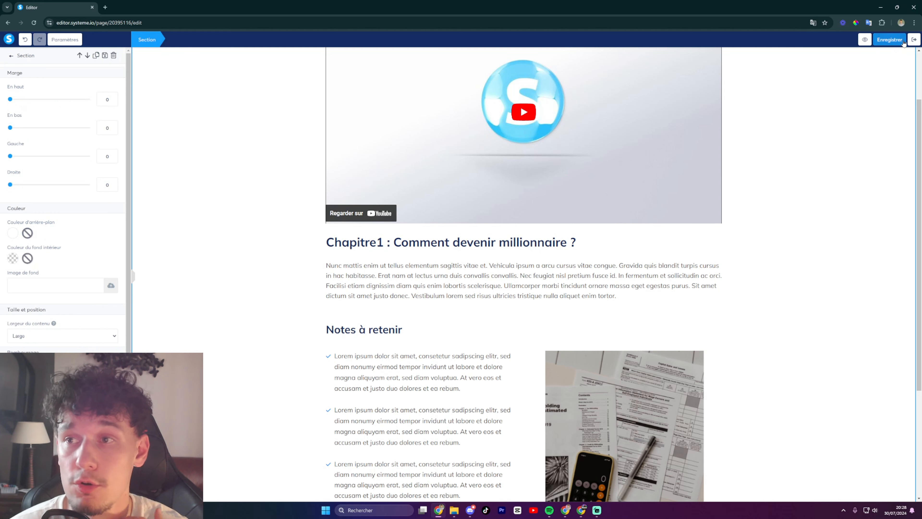
Leave the page editor and preview the chapter "Qui est votre formateur ?" as a student, looking over the whole page.
left_click(913, 39)
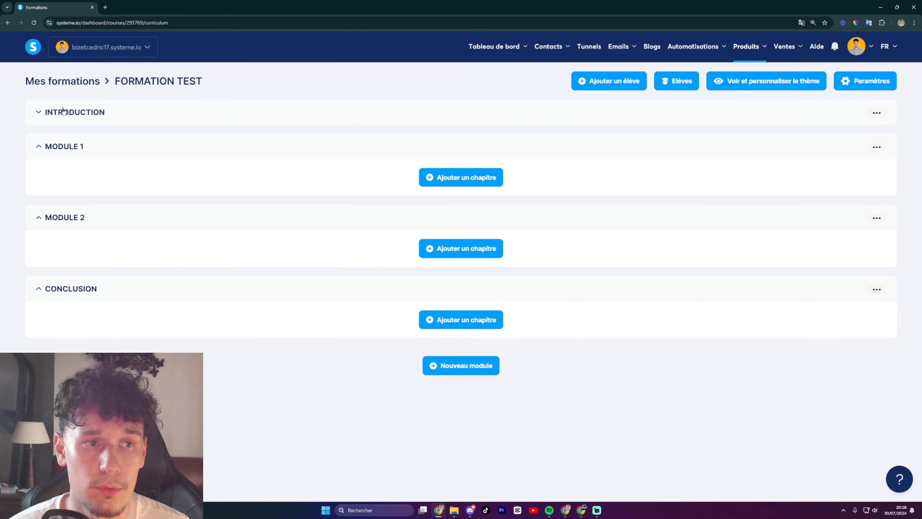
left_click(64, 110)
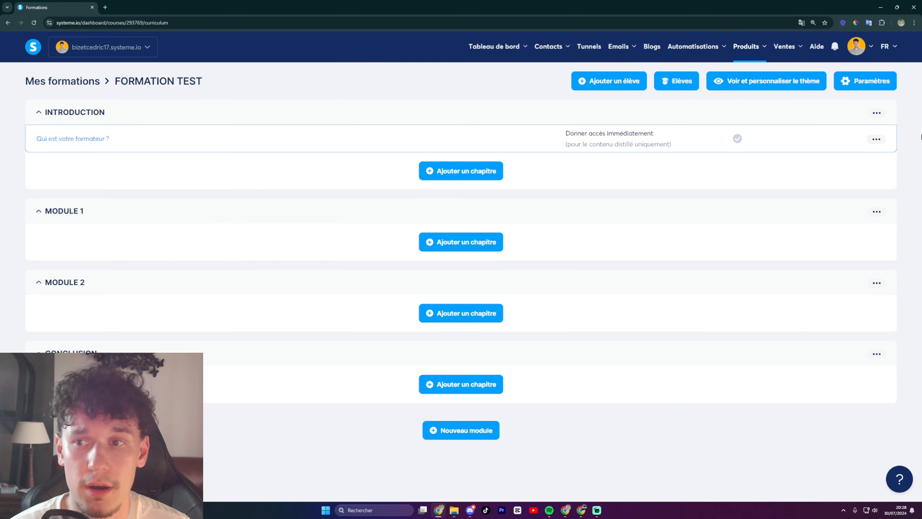
left_click(877, 139)
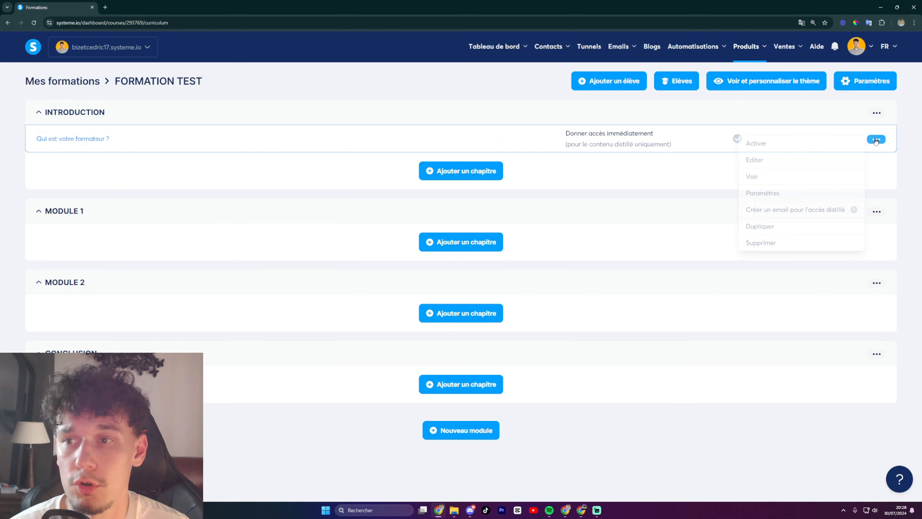
left_click(751, 177)
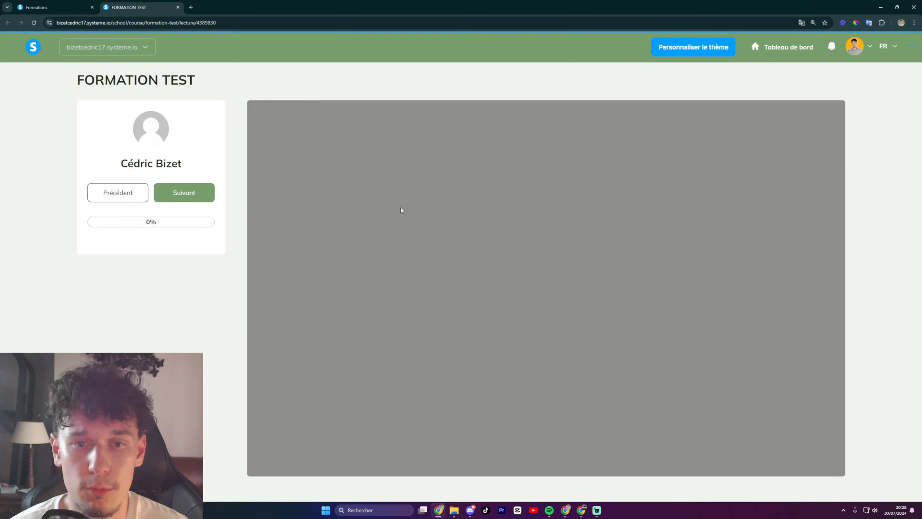
scroll(468, 280, "down", 1)
scroll(497, 297, "up", 1)
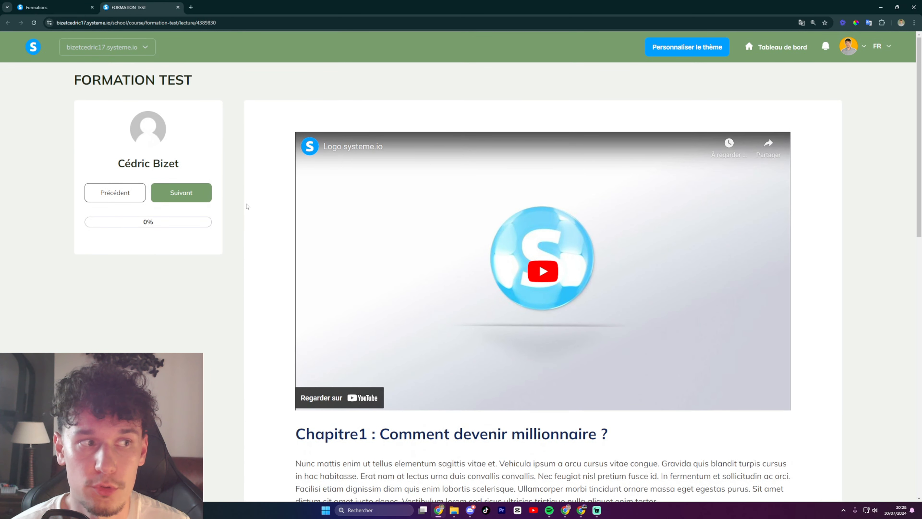
scroll(426, 166, "down", 15)
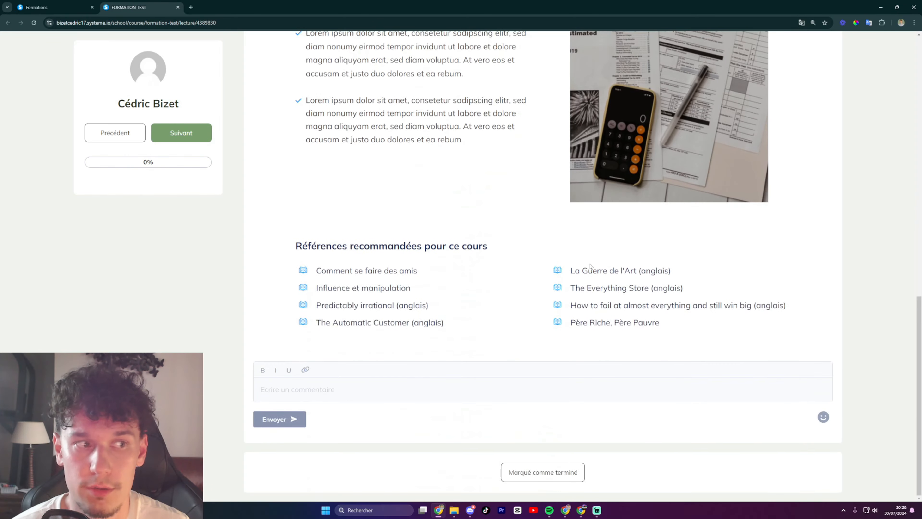
scroll(592, 283, "up", 15)
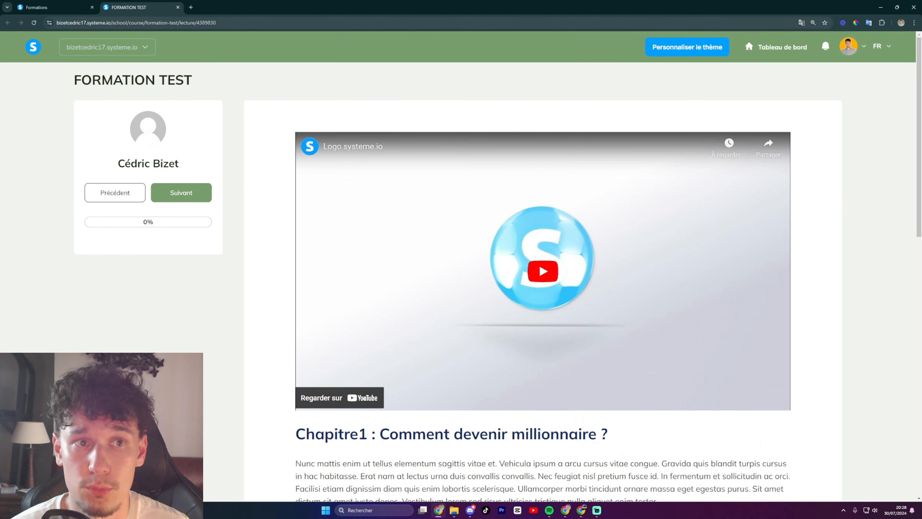
key("ctrl+w")
Review the chapter's name, delay and comment settings and close them without saving.
left_click(762, 192)
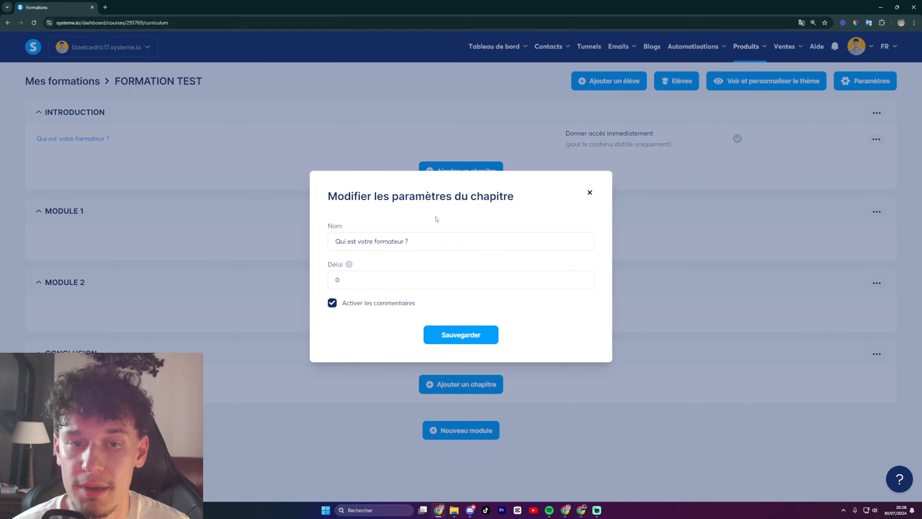
key("Tab")
key("Tab")
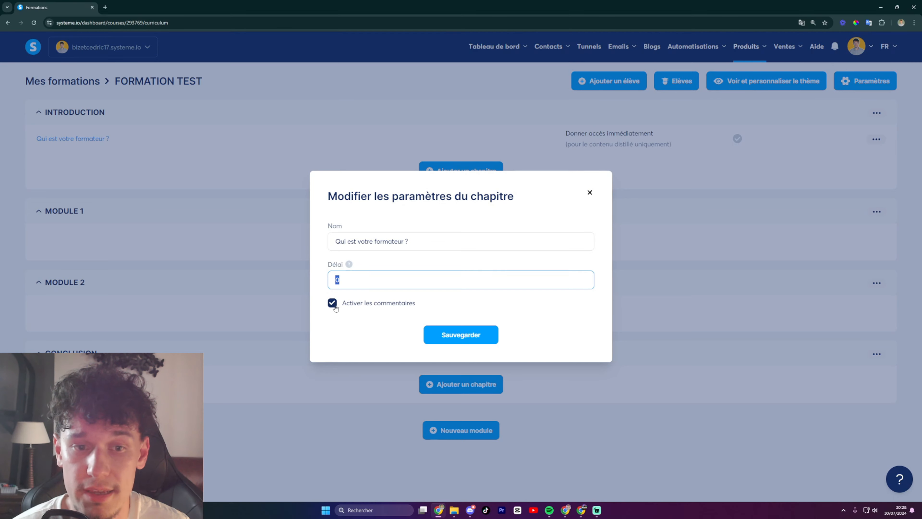
left_click(589, 193)
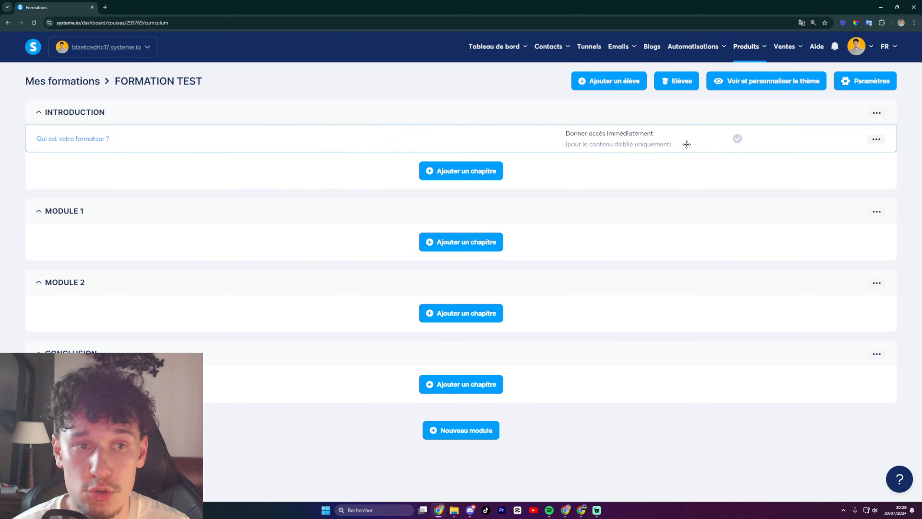
View the chapter "Qui est votre formateur ?" as a student and post the comment "salut je n'ai pas compris".
left_click(876, 139)
left_click(751, 177)
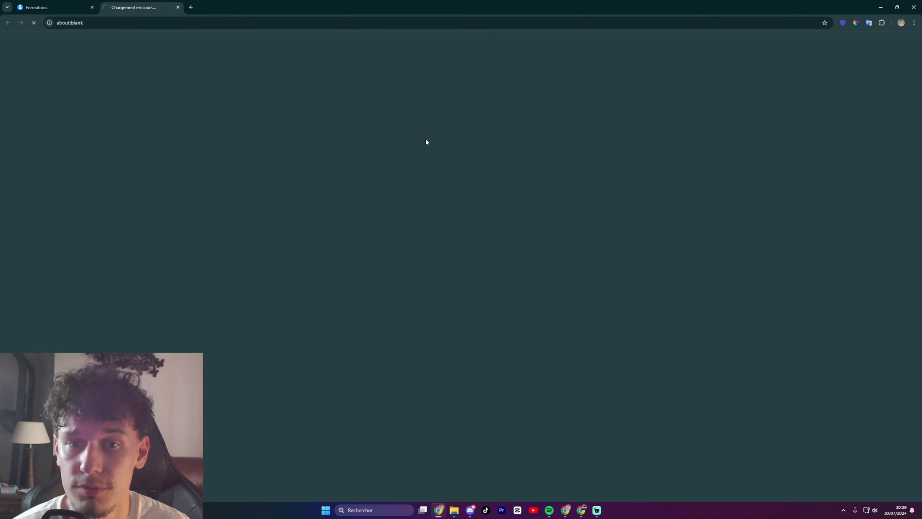
scroll(428, 254, "down", 15)
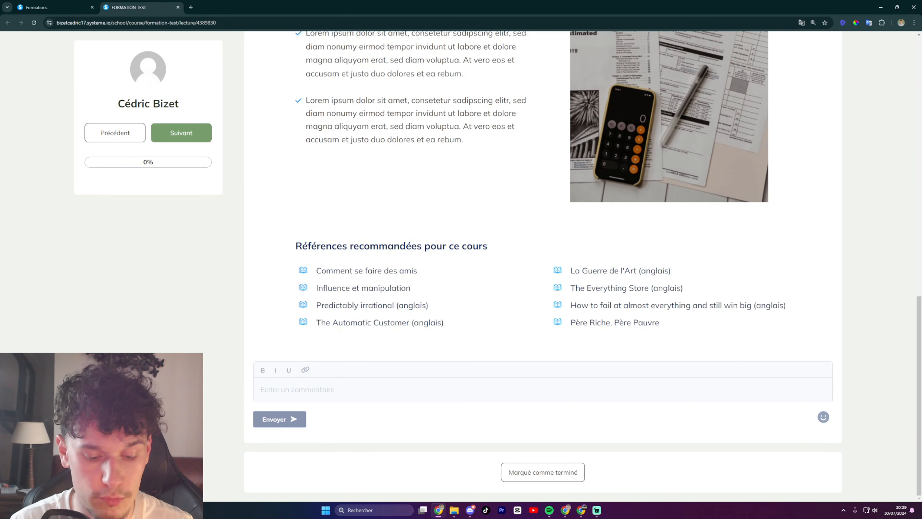
type("sa")
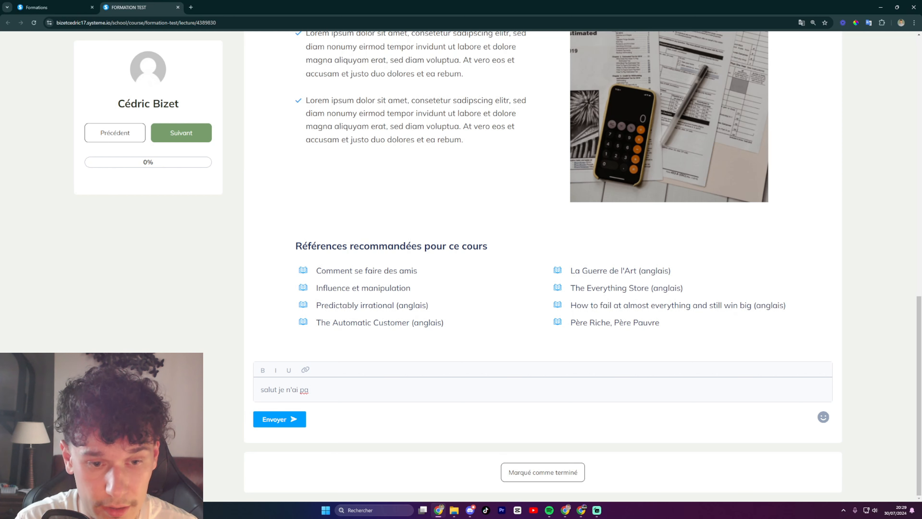
type("lut je n'ai pa")
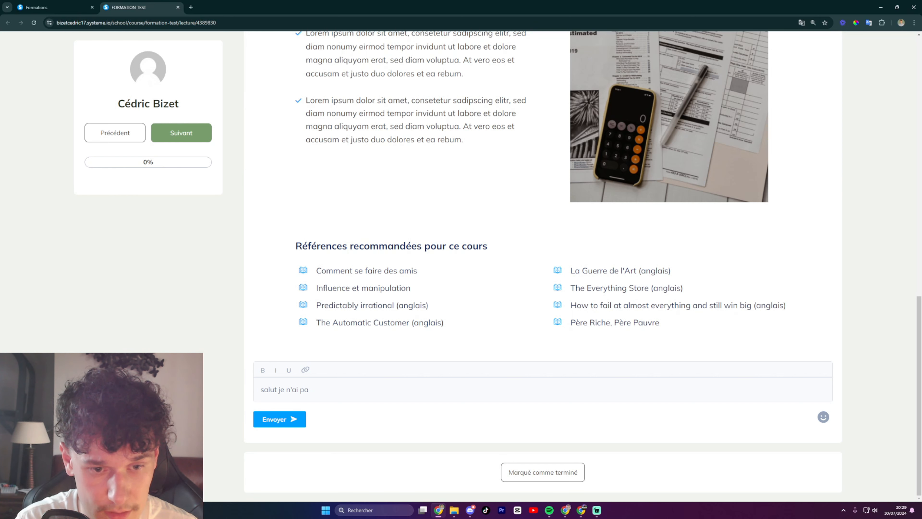
type("s compris")
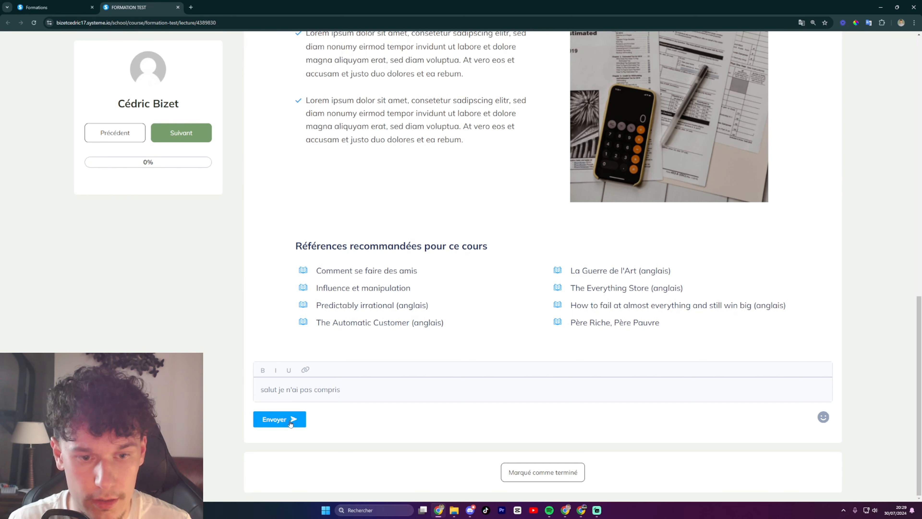
left_click(289, 425)
Delete the posted comment under the chapter and confirm.
scroll(396, 427, "down", 1)
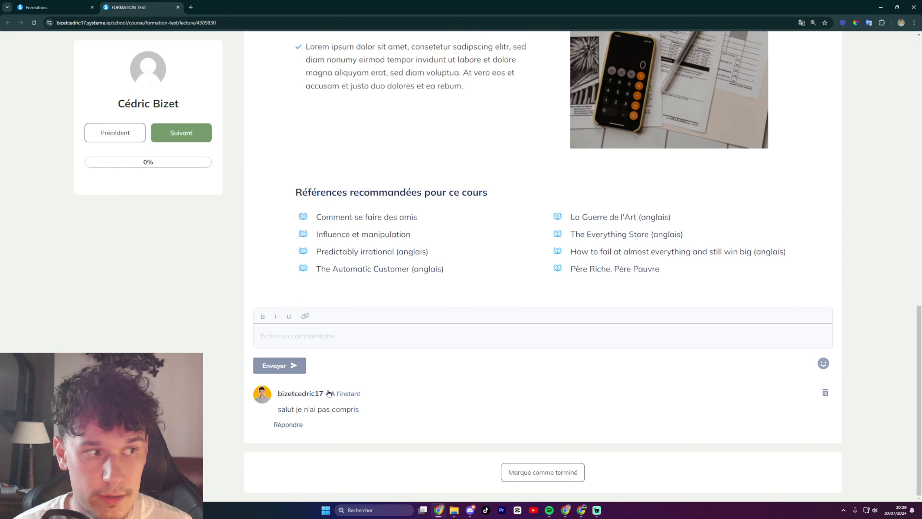
left_click_drag(278, 394, 366, 411)
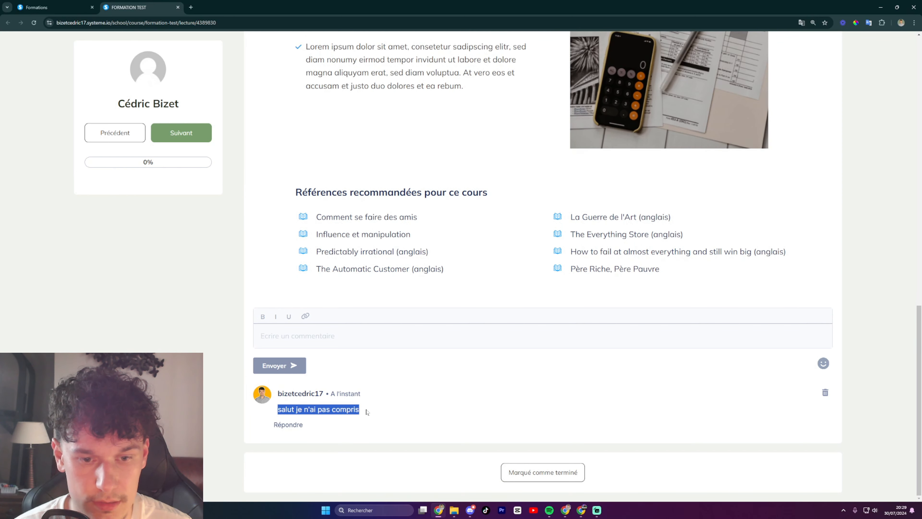
left_click(369, 412)
left_click(824, 393)
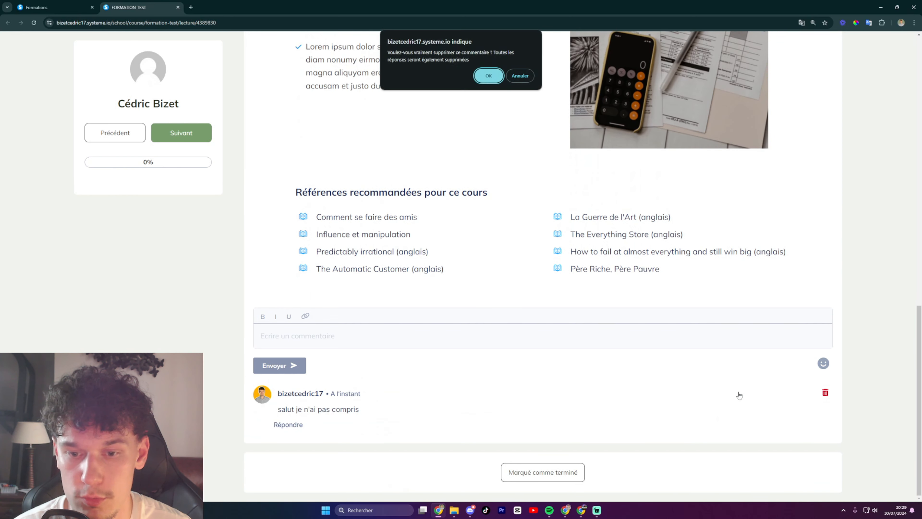
left_click(488, 76)
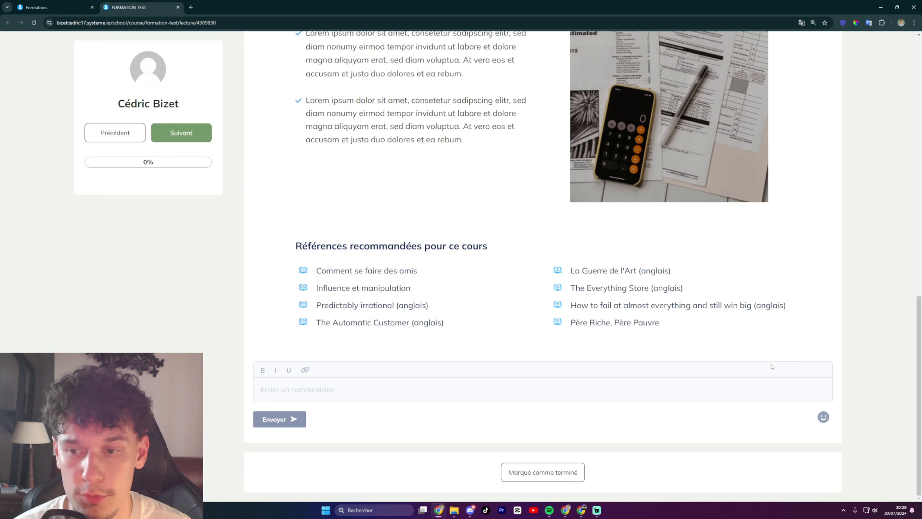
Look at the emoji choices for comments, then examine the student page from its video to the completion and progress controls.
left_click(823, 418)
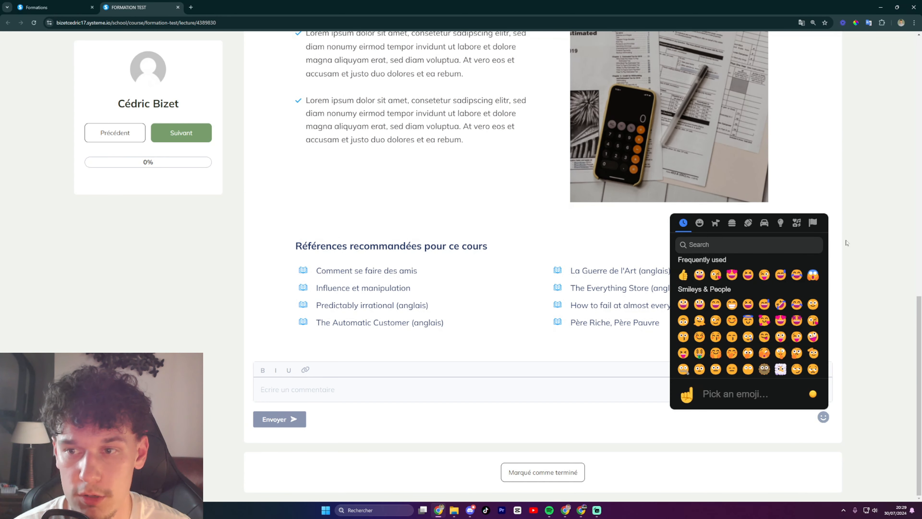
left_click(853, 237)
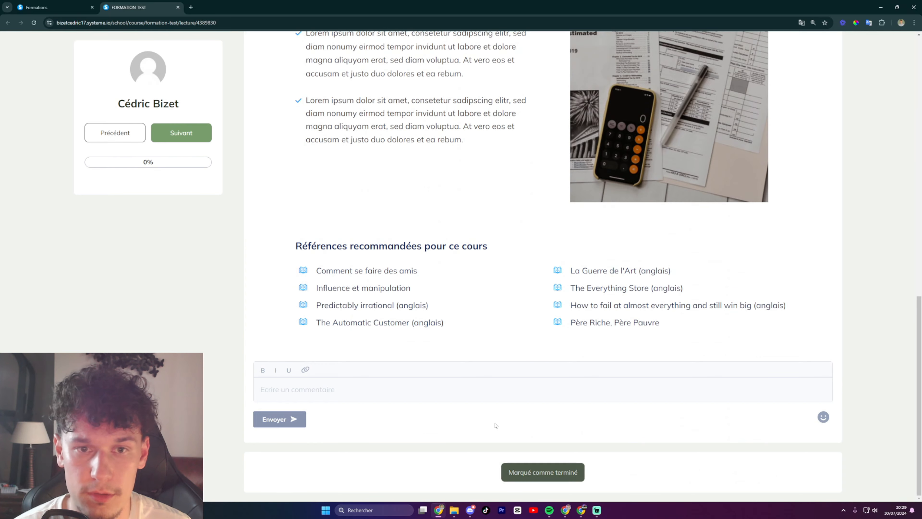
scroll(572, 347, "up", 5)
scroll(572, 347, "up", 5)
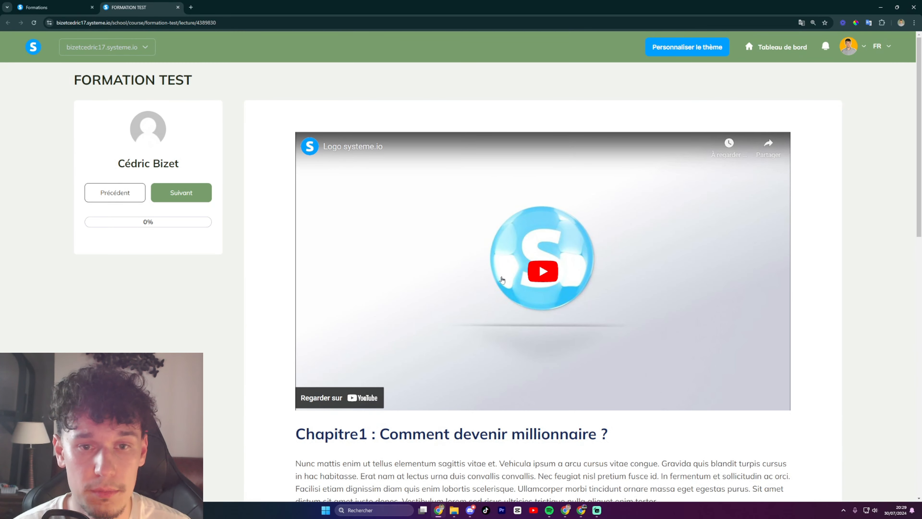
scroll(695, 250, "down", 4)
scroll(539, 474, "down", 8)
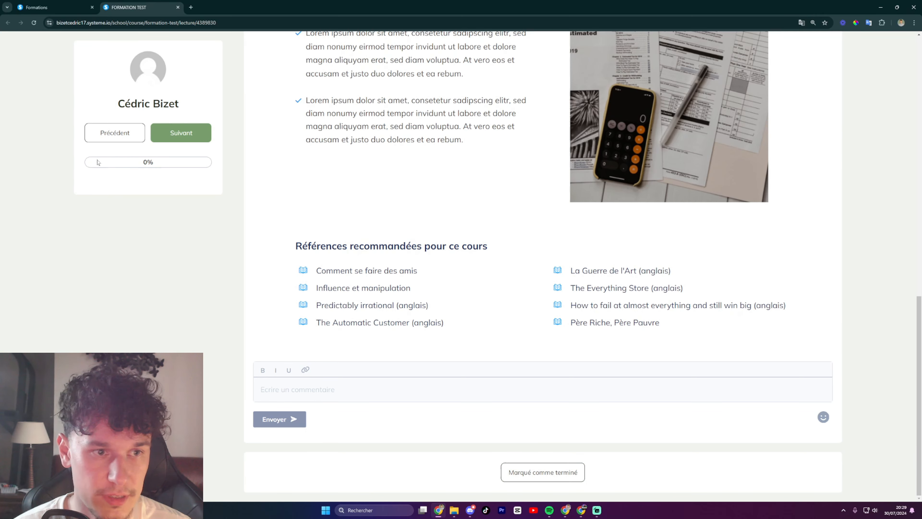
scroll(173, 177, "up", 8)
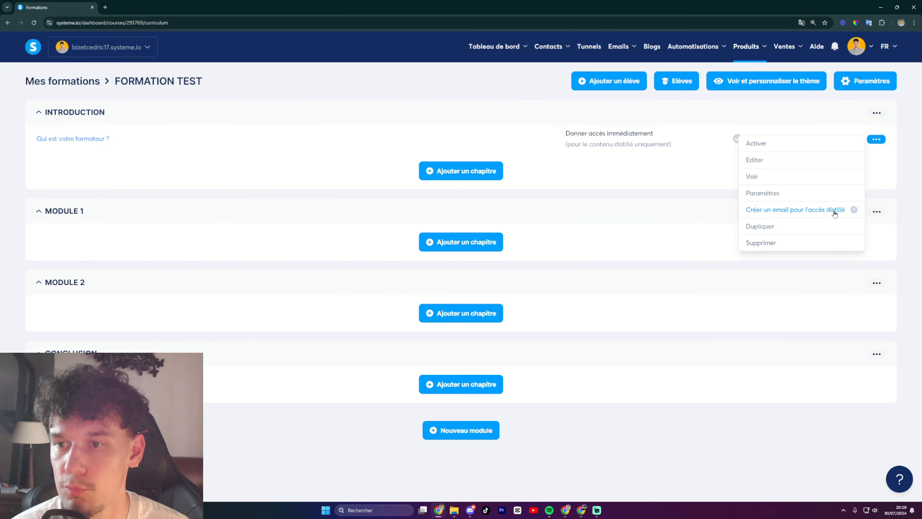
Read the explanation of the chapter's drip-access email and check the options available for MODULE 1.
mouse_move(855, 212)
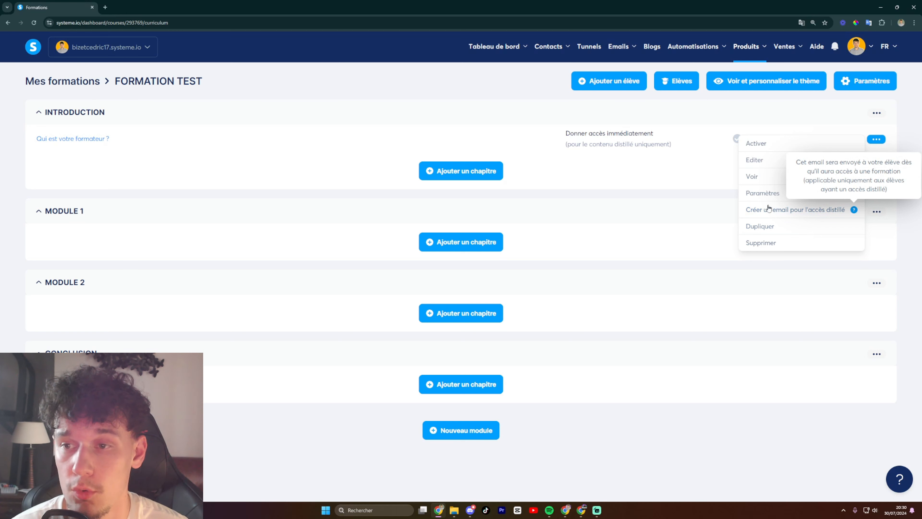
left_click(876, 212)
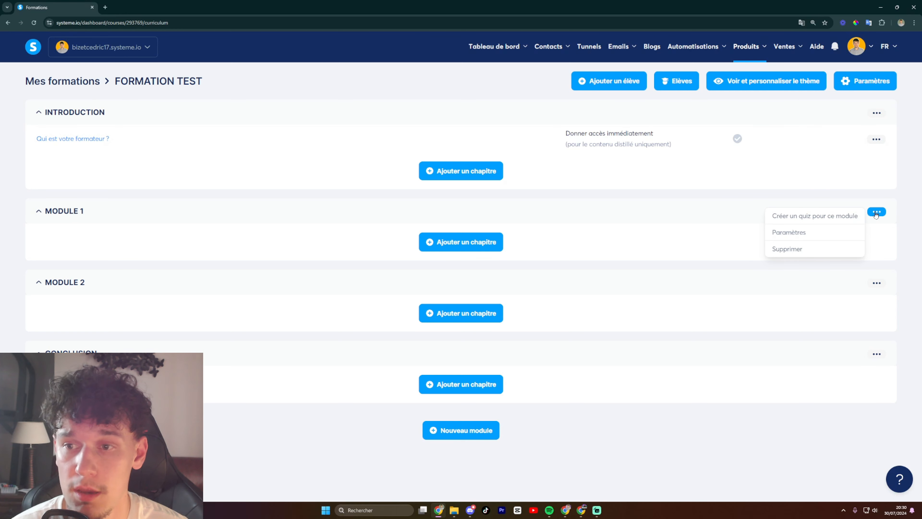
left_click(681, 206)
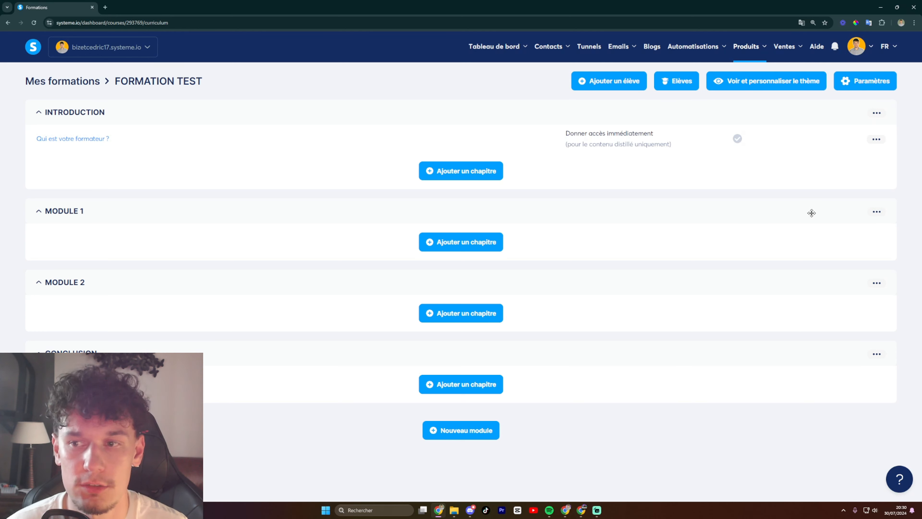
left_click(876, 212)
Duplicate the chapter "Qui est votre formateur ?" within the INTRODUCTION module.
left_click(877, 139)
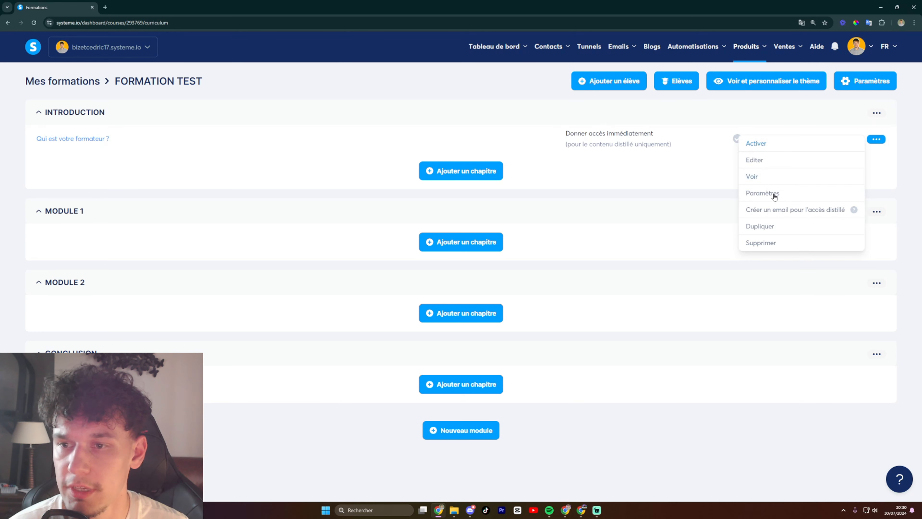
left_click(760, 226)
left_click(394, 295)
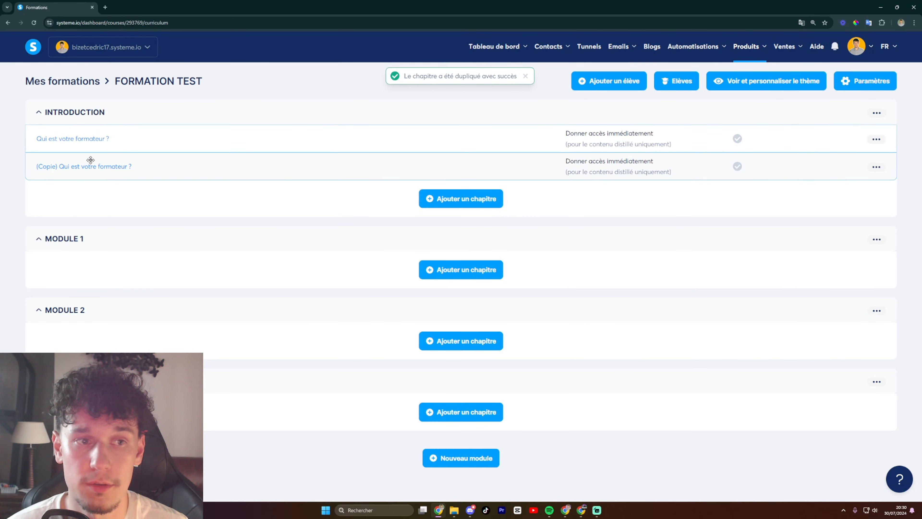
Open the original chapter "Qui est votre formateur ?" for editing and delete the empty four-column row below its heading.
left_click(70, 139)
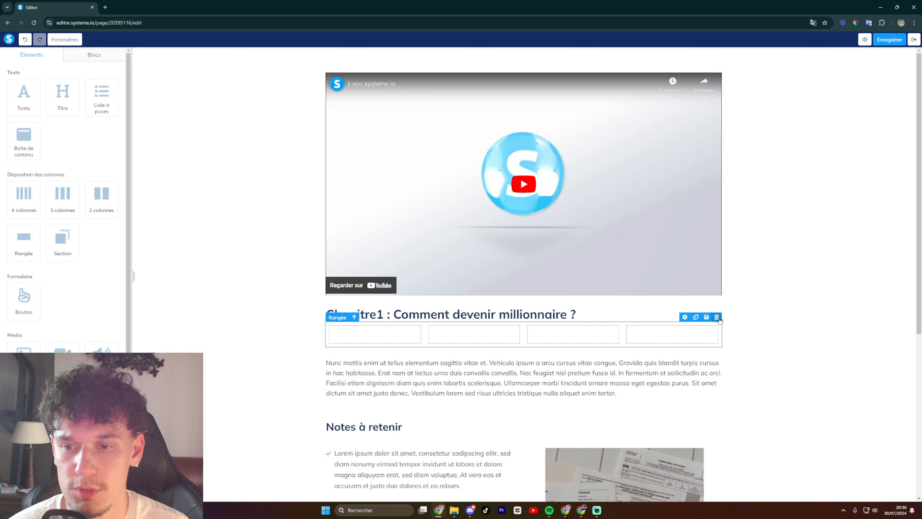
left_click(716, 317)
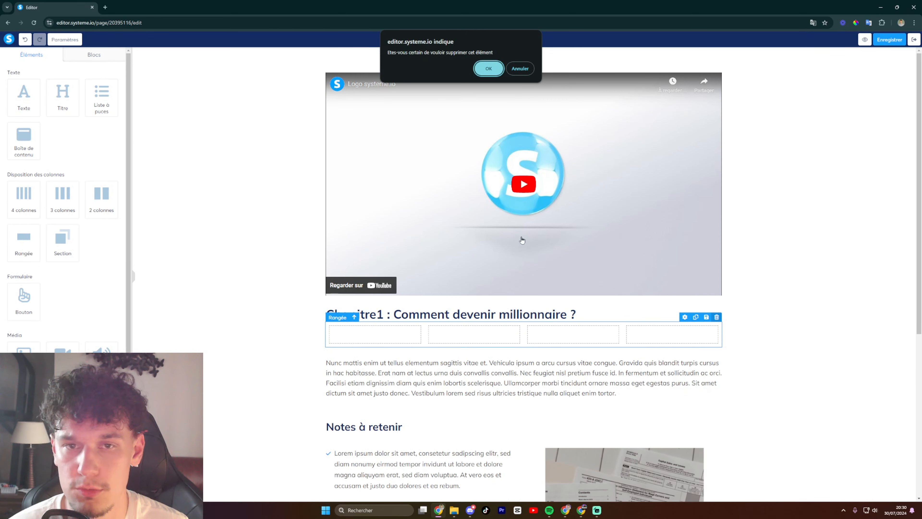
left_click(486, 69)
Color the heading "Chapitre1 : Comment devenir millionnaire ?" orange.
left_click(450, 314)
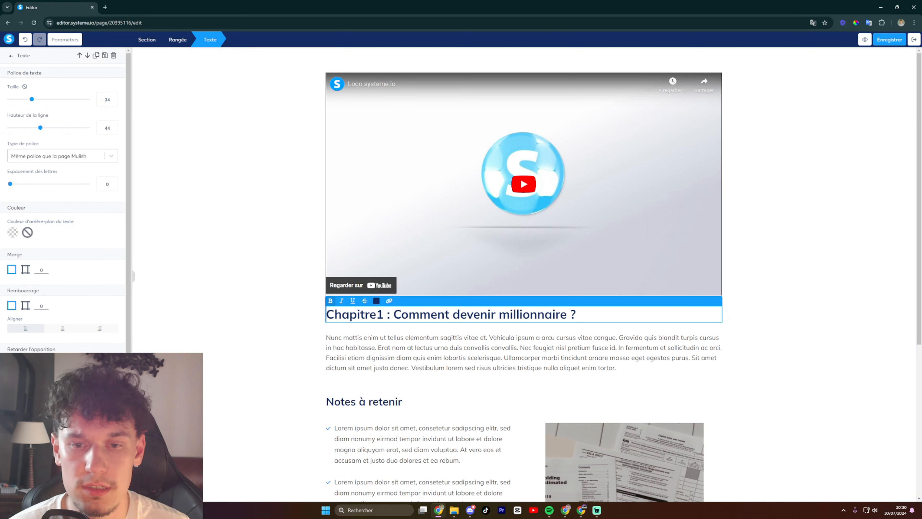
left_click(376, 301)
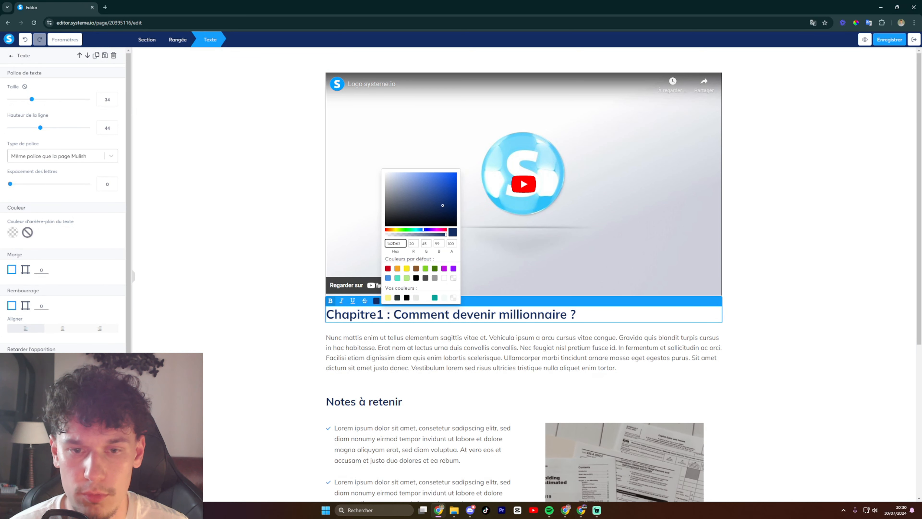
left_click(407, 269)
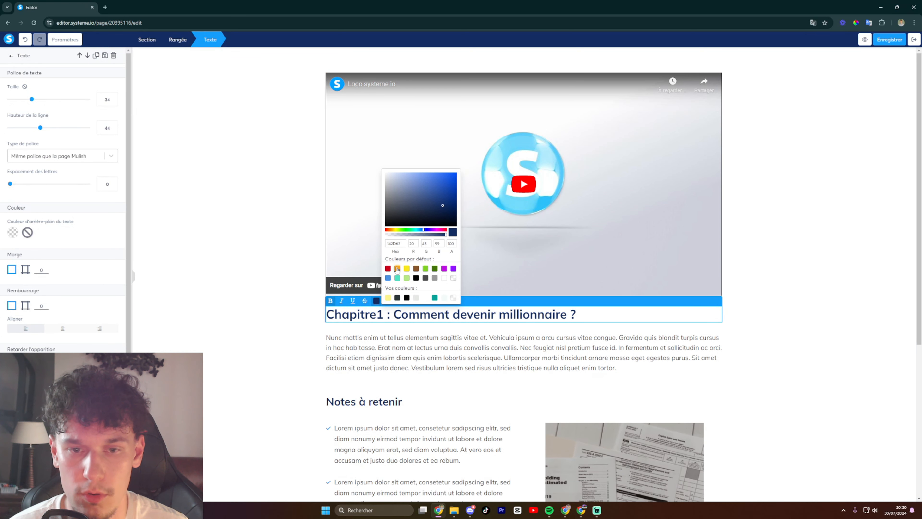
left_click(743, 333)
Enlarge the font size of the whole paragraph below the chapter heading.
left_click(440, 357)
key("ctrl+a")
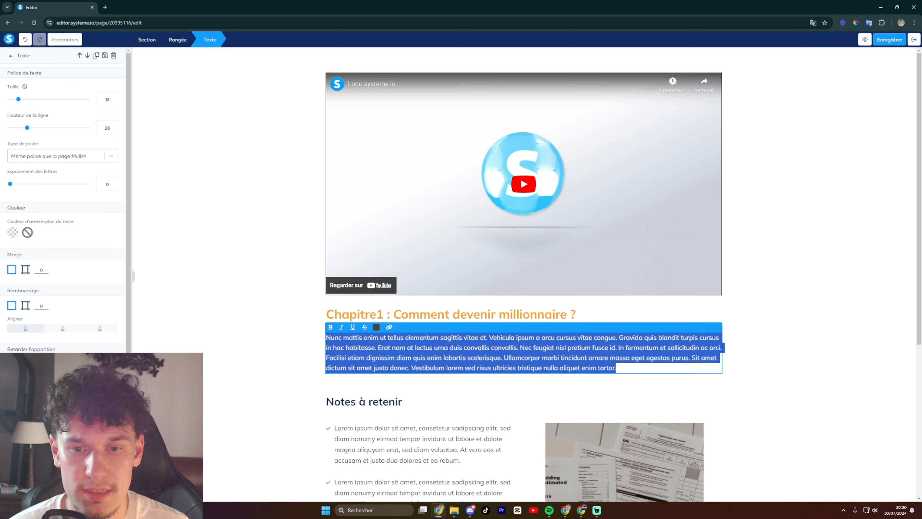
left_click_drag(18, 99, 31, 99)
left_click(749, 301)
Color the "Notes à retenir" heading dark red.
scroll(704, 342, "down", 3)
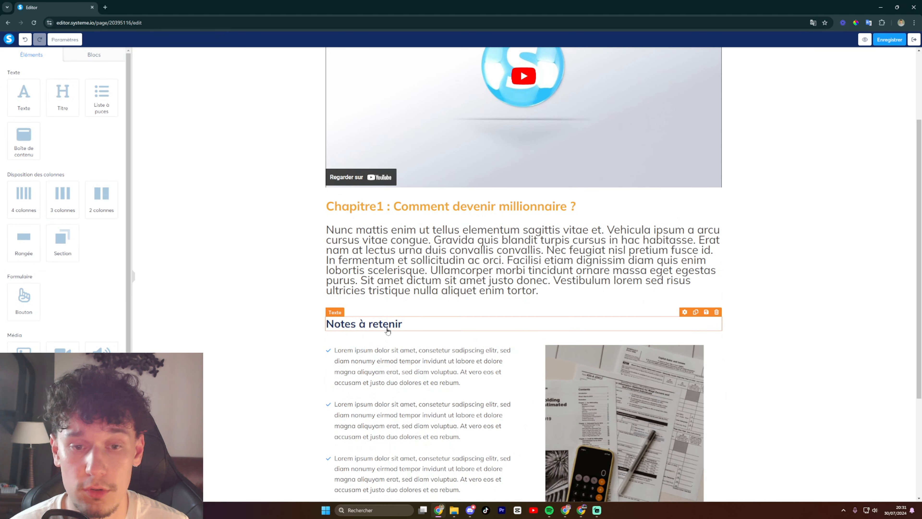
left_click(376, 313)
left_click(376, 312)
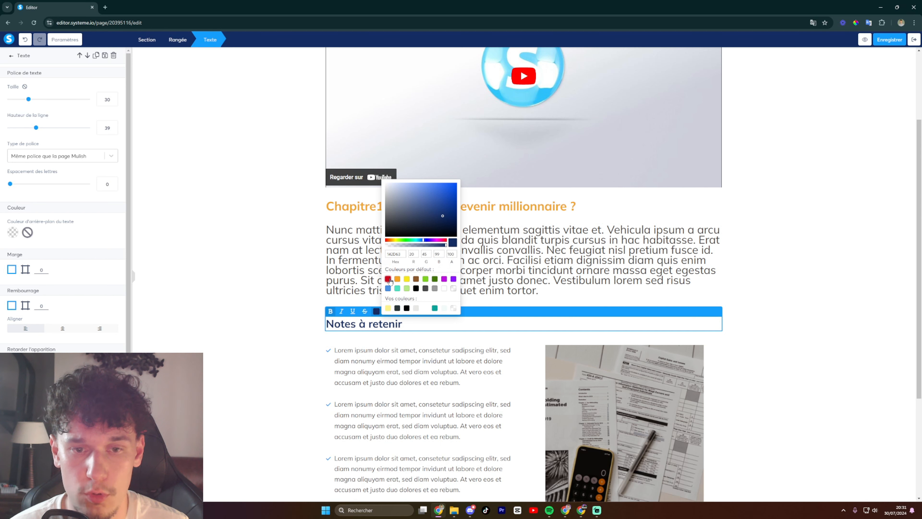
left_click(386, 280)
Underline the entire "Chapitre1 : Comment devenir millionnaire ?" heading and save the page.
left_click(327, 222)
left_click(354, 207)
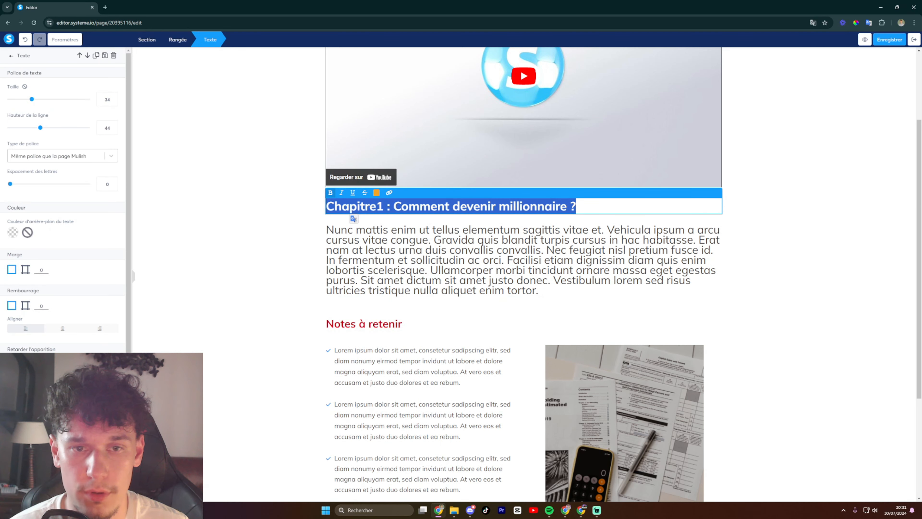
left_click(350, 193)
left_click(290, 246)
scroll(787, 274, "up", 3)
left_click(722, 379)
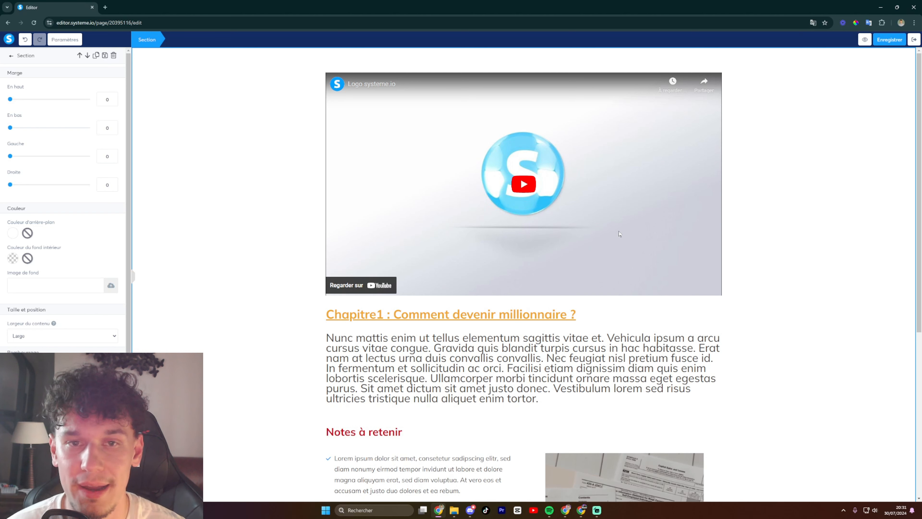
left_click(682, 191)
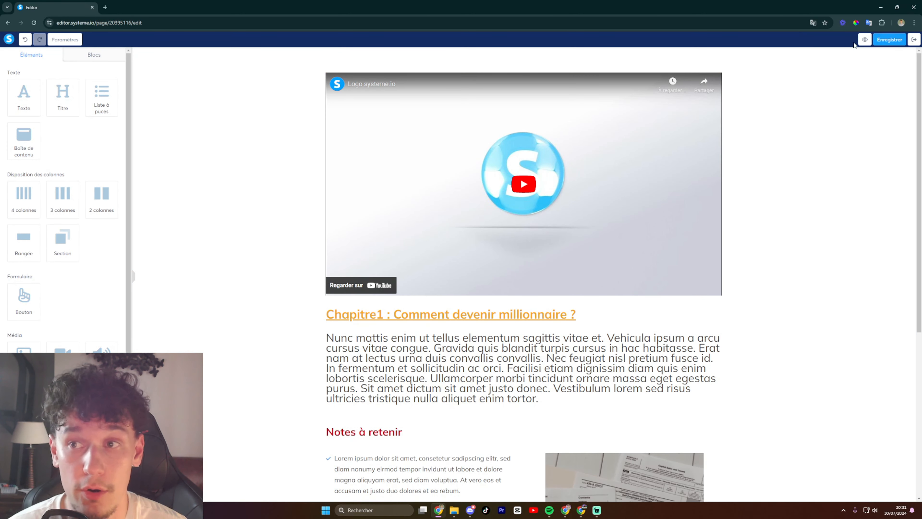
left_click(893, 40)
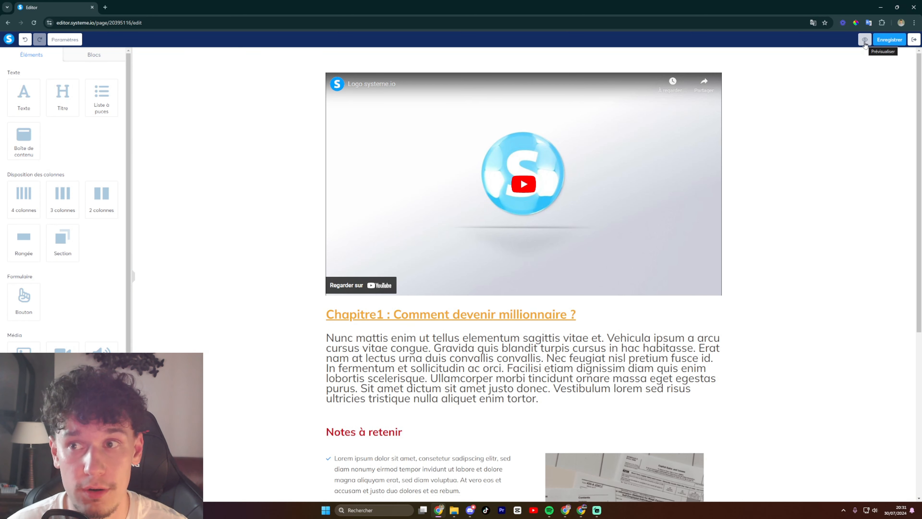
Preview the chapter page and review it from the video to the recommended references, then close the preview.
left_click(864, 40)
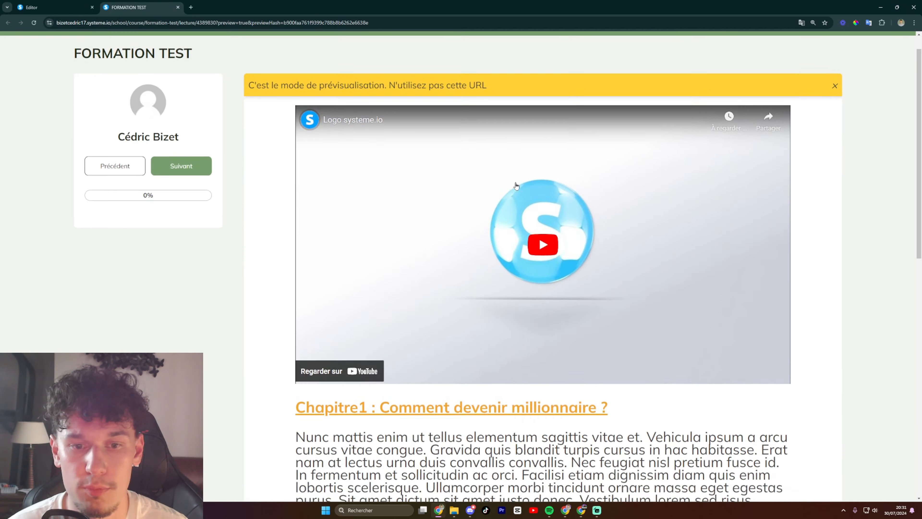
scroll(519, 196, "down", 6)
scroll(543, 265, "down", 1)
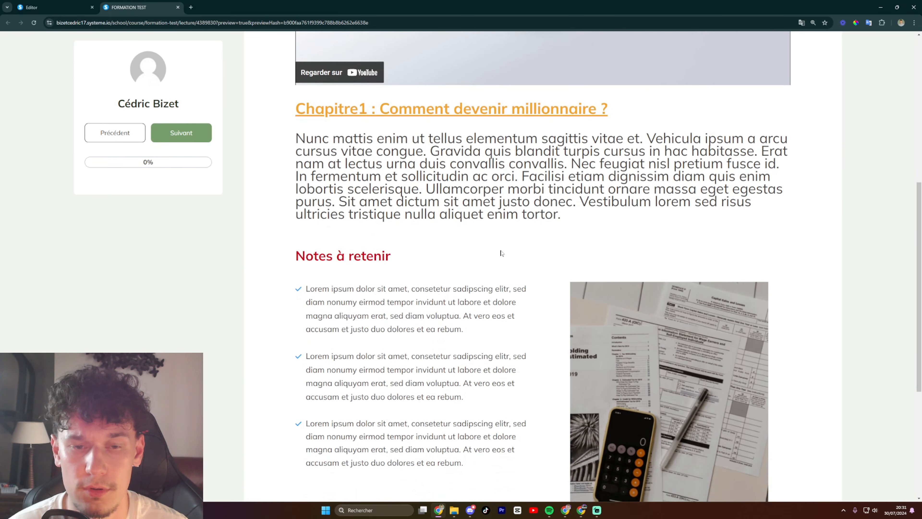
scroll(543, 265, "up", 1)
scroll(543, 265, "down", 3)
scroll(481, 309, "down", 4)
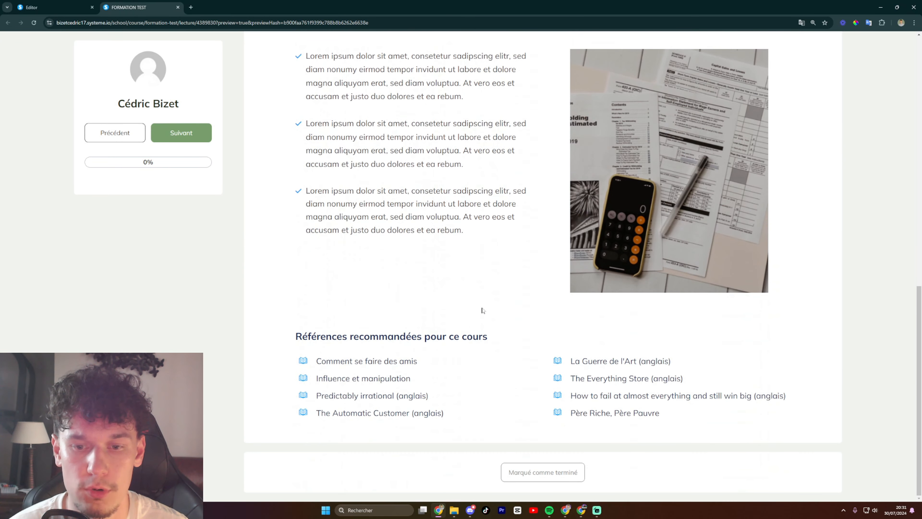
scroll(481, 309, "up", 10)
key("ctrl+w")
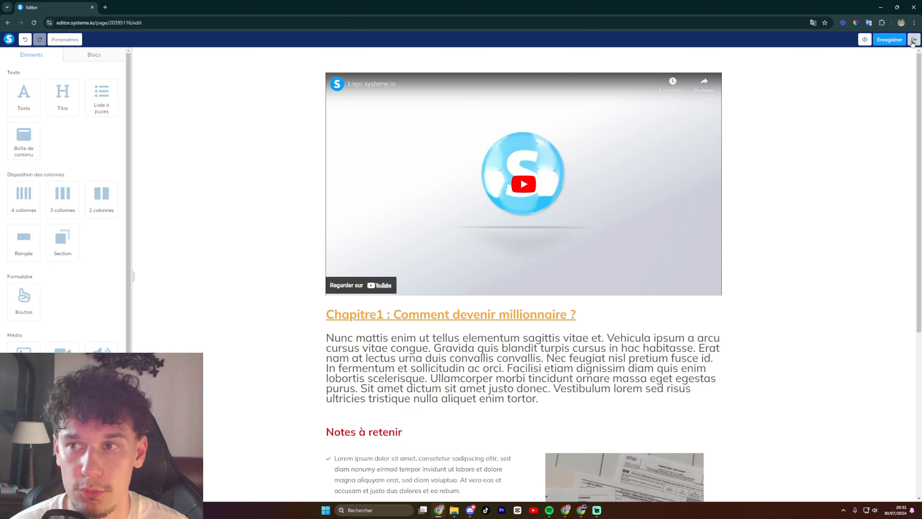
Compare the pages of the original chapter and its copy, returning to the course curriculum.
left_click(912, 39)
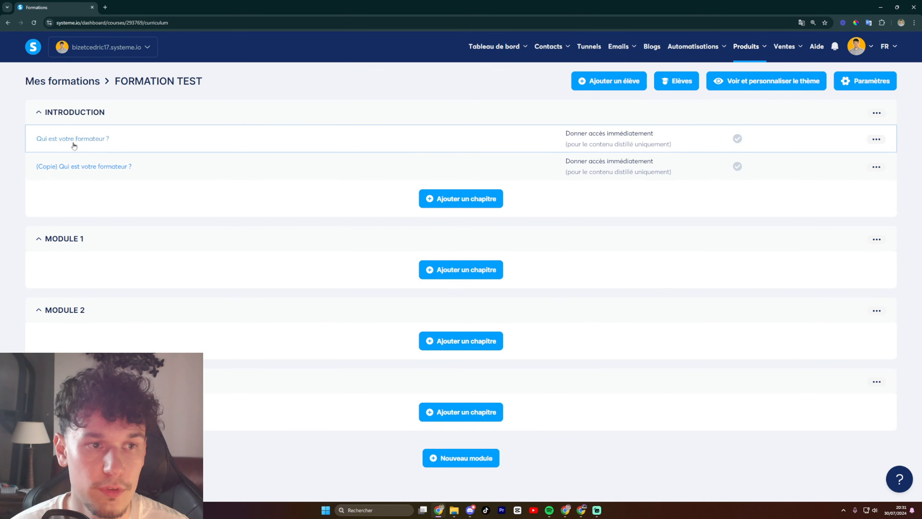
left_click(74, 144)
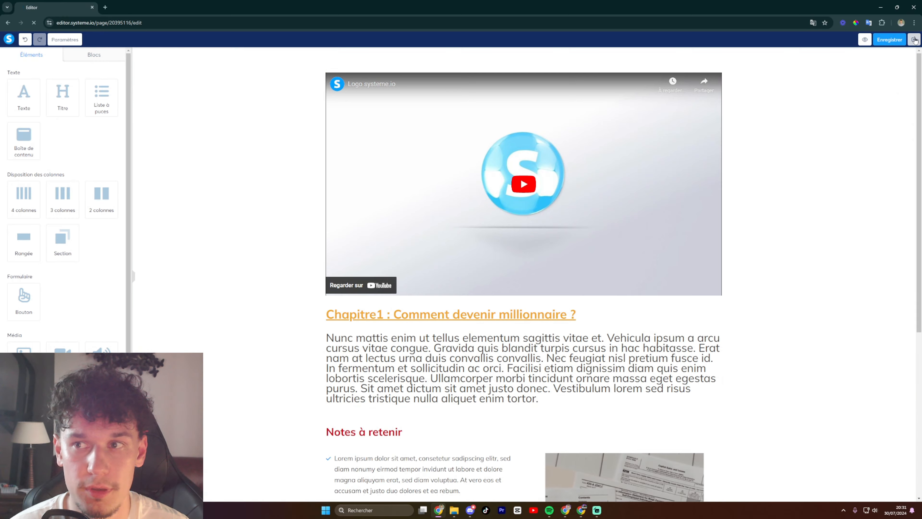
left_click(913, 40)
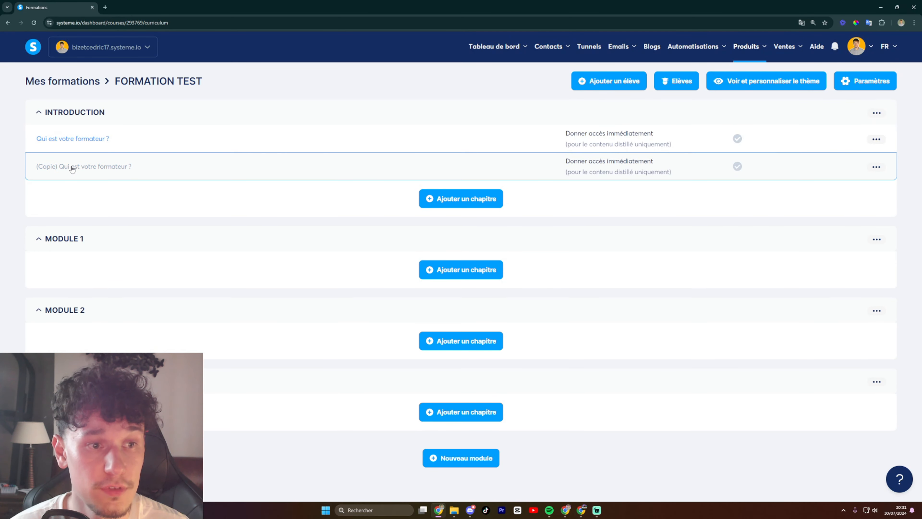
left_click(72, 167)
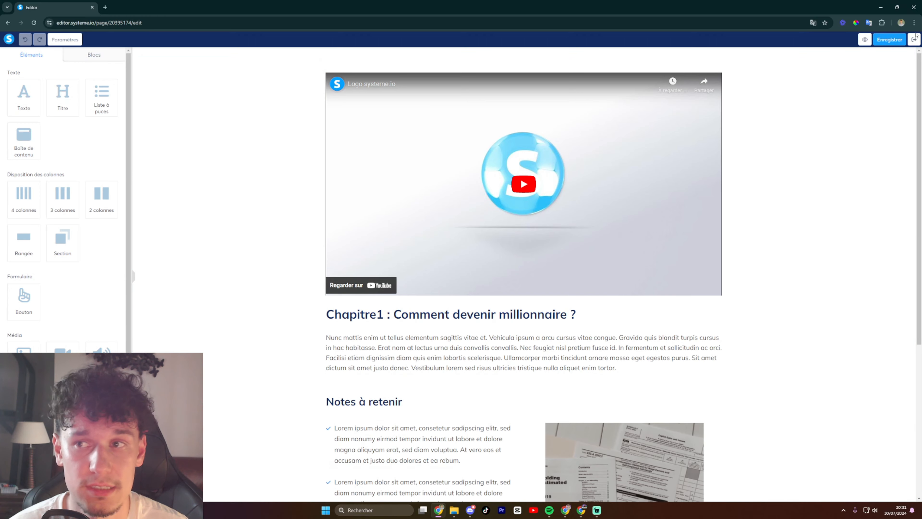
left_click(913, 40)
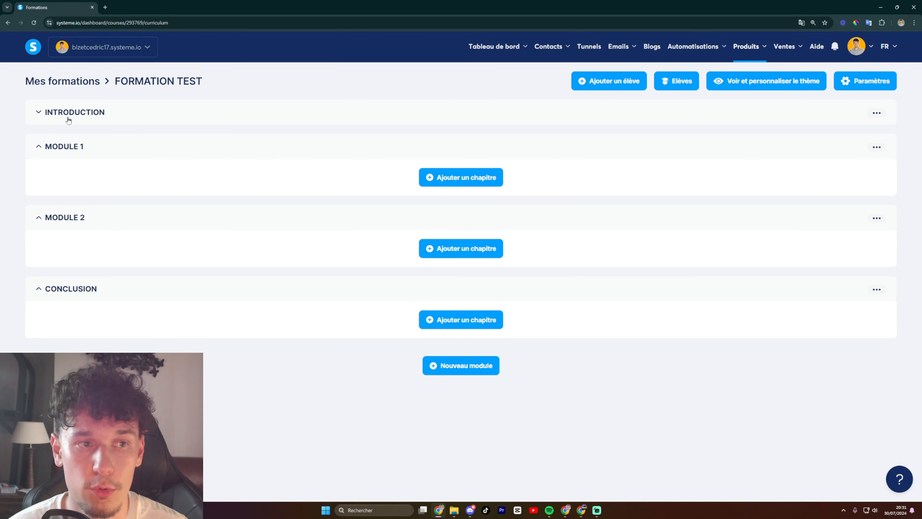
Delete the chapter "(Copie) Qui est votre formateur ?" from the INTRODUCTION module and confirm.
left_click(68, 116)
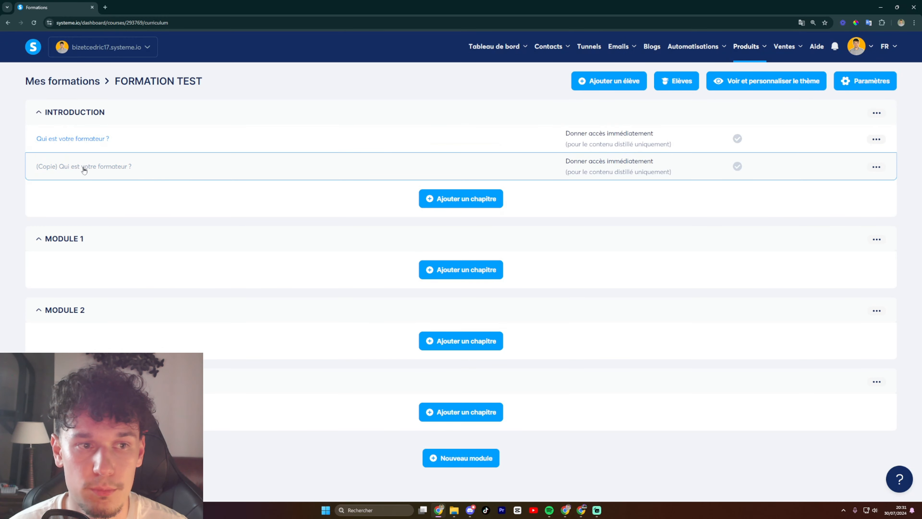
left_click(875, 167)
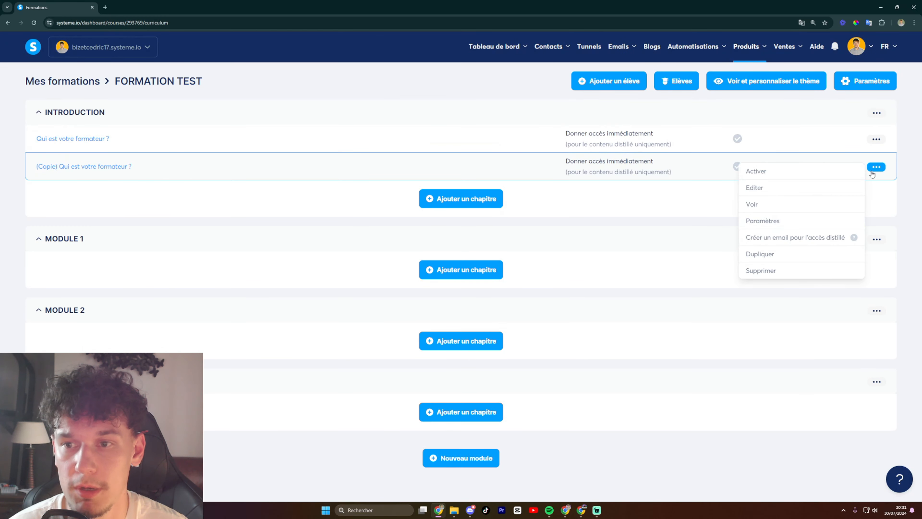
left_click(760, 270)
left_click(394, 296)
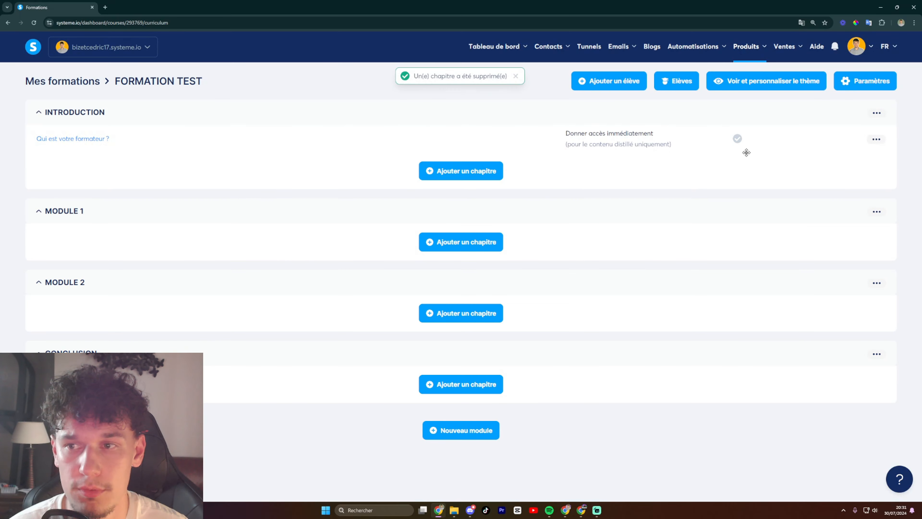
Duplicate the restyled chapter "Qui est votre formateur ?" and check the page of the new copy.
left_click(873, 144)
left_click(760, 224)
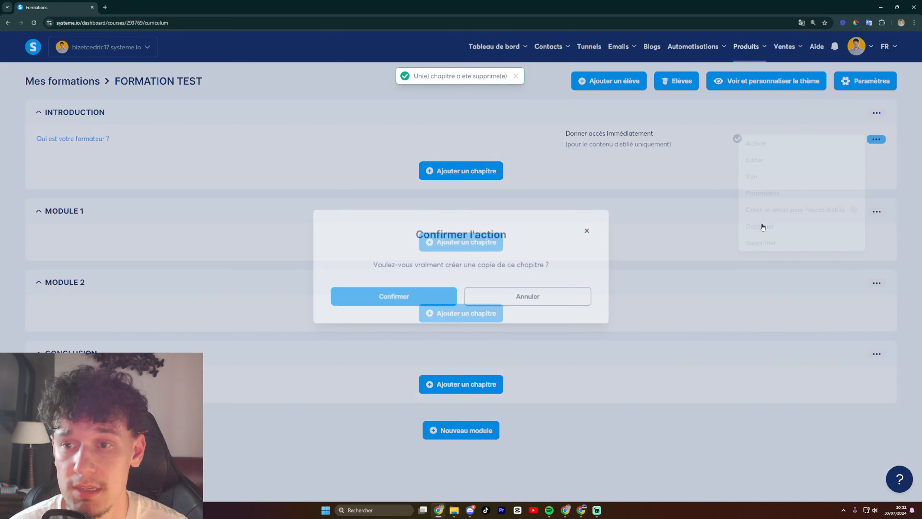
left_click(424, 297)
left_click(84, 169)
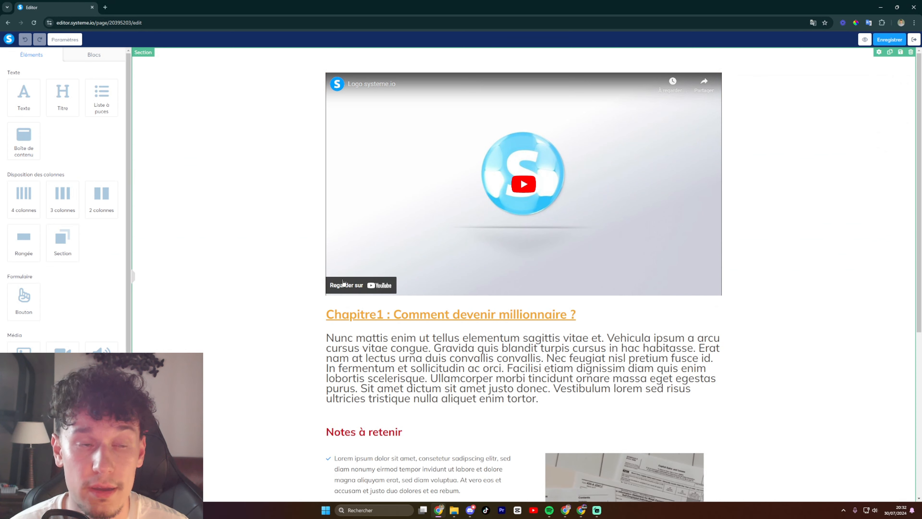
left_click(913, 39)
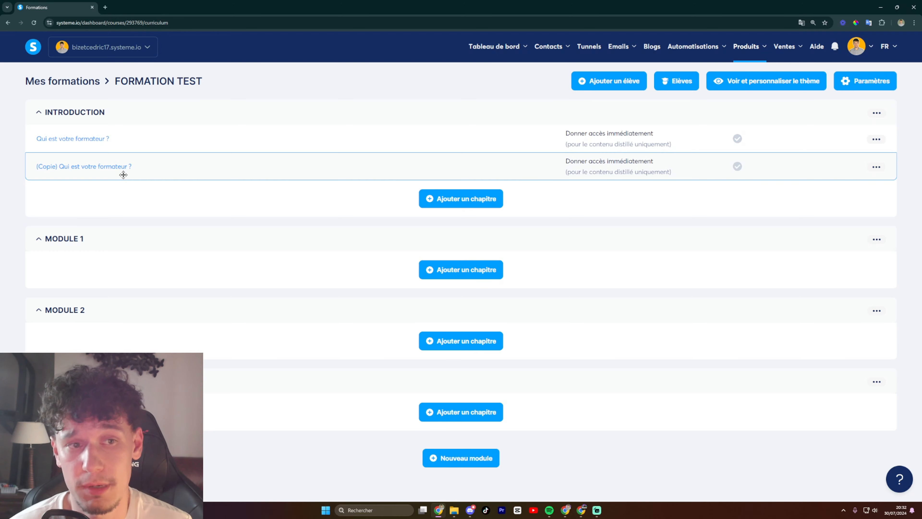
Rename the copied chapter "Ce que nous allons voir ensemble", copy that name for reuse, and save the chapter settings.
left_click(872, 170)
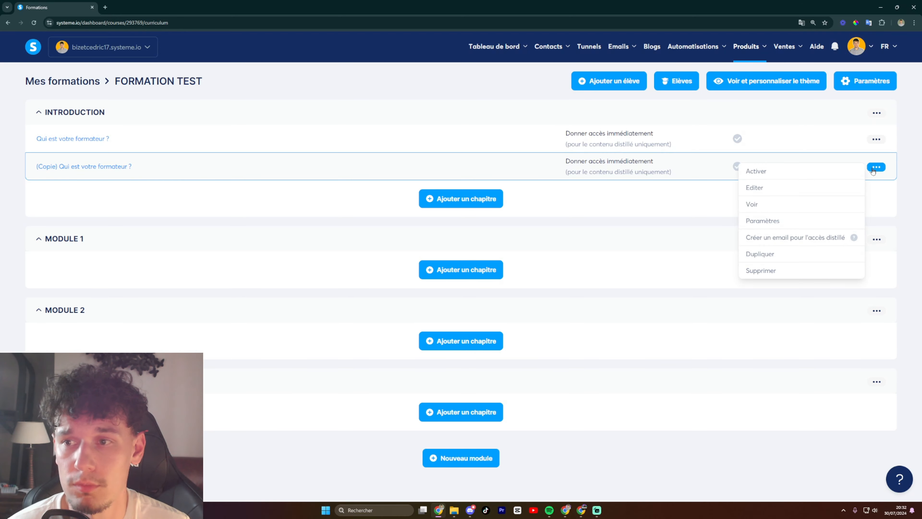
left_click(761, 221)
left_click_drag(434, 241, 269, 239)
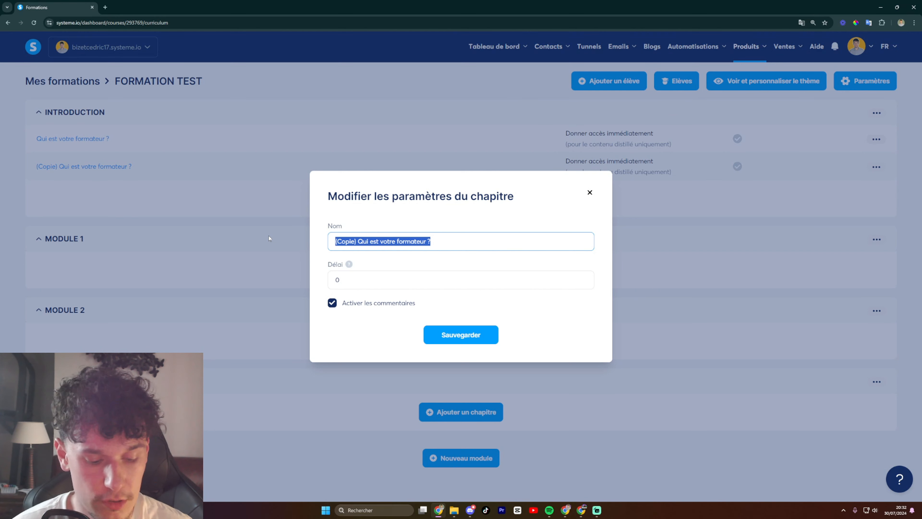
type("Ce que nous allons")
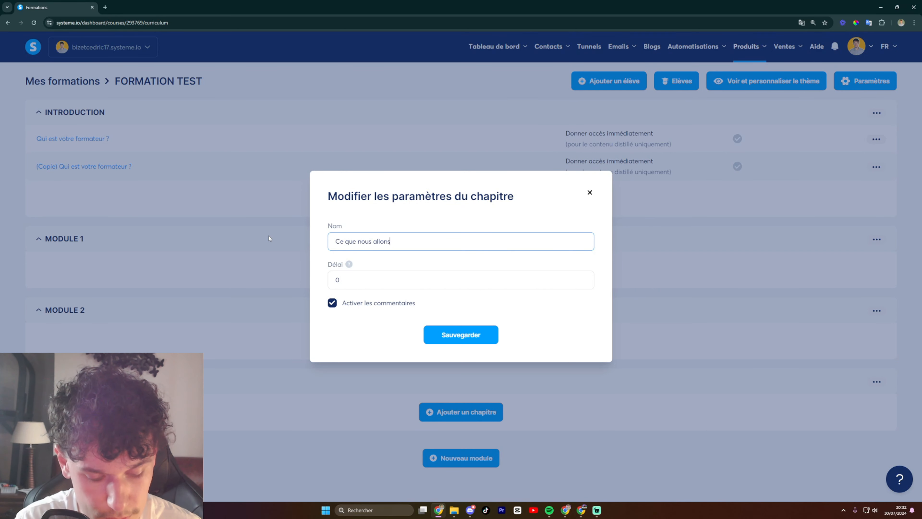
type(" voir ensemble")
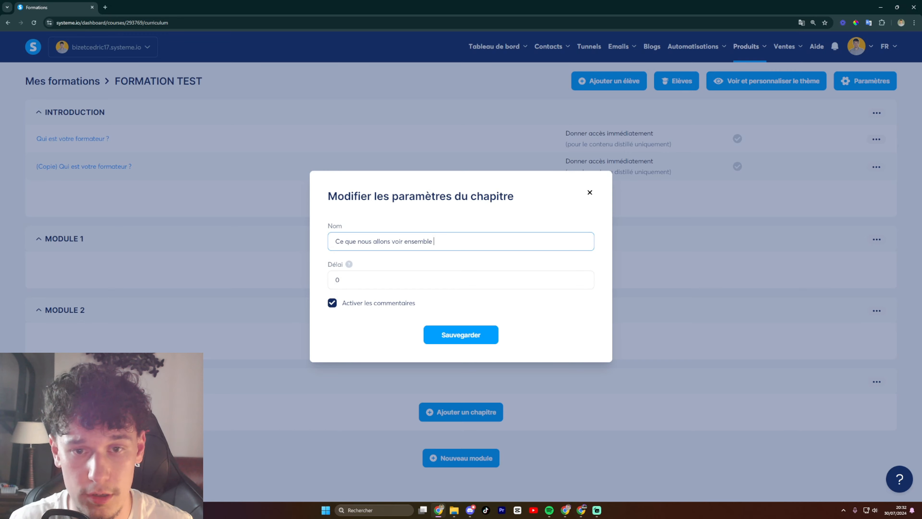
left_click_drag(434, 241, 329, 236)
key("ctrl+c")
left_click(388, 281)
left_click(442, 342)
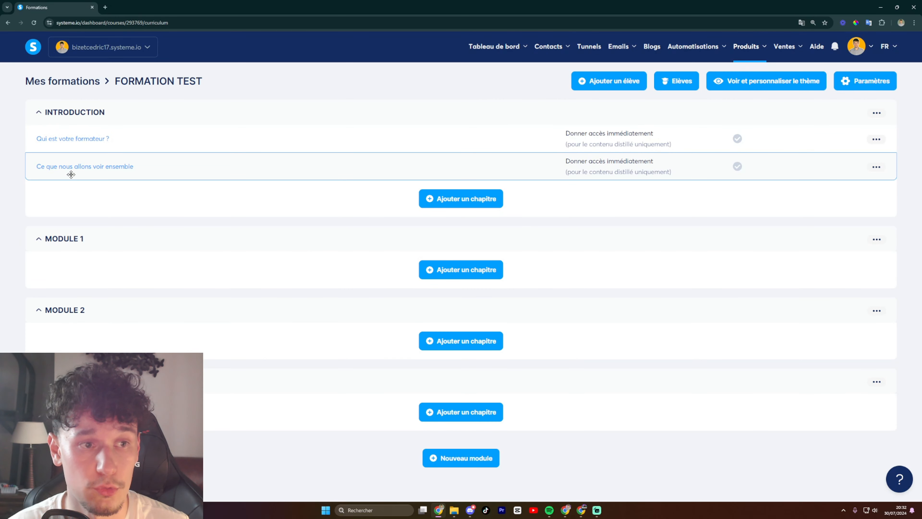
Open the page of chapter "Ce que nous allons voir ensemble" and replace the heading text after "Chapitre1 :" with the copied chapter name.
left_click(79, 166)
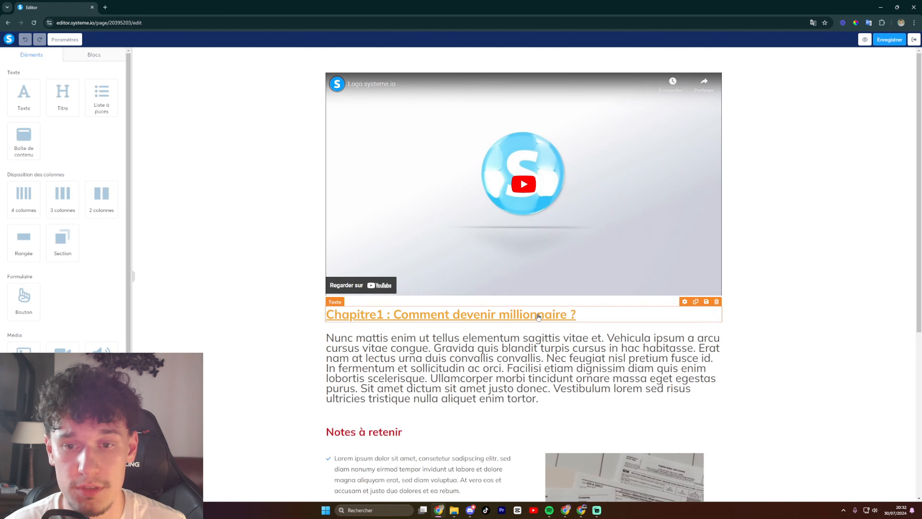
double_click(532, 314)
left_click(575, 314)
left_click_drag(576, 314, 393, 314)
key("ctrl+v")
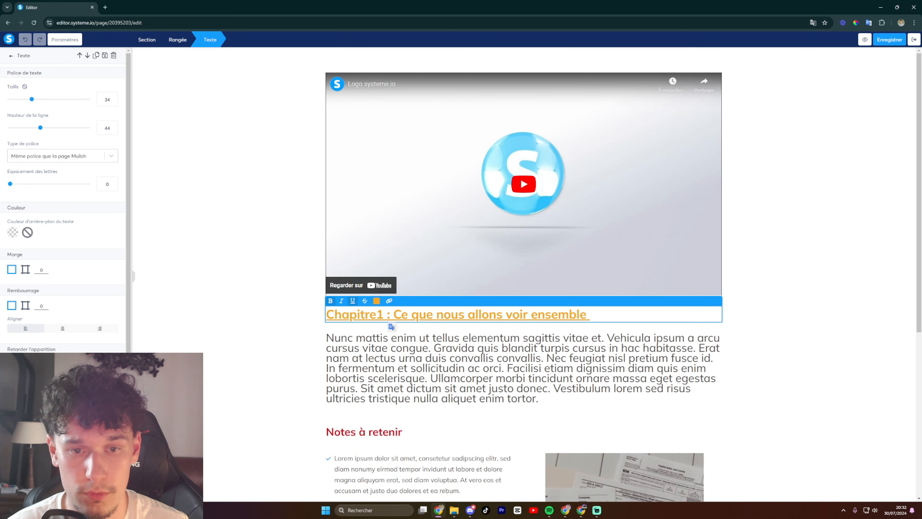
Remove the chapter number prefix from the heading, leaving only "Ce que nous allons voir ensemble".
key("BackSpace")
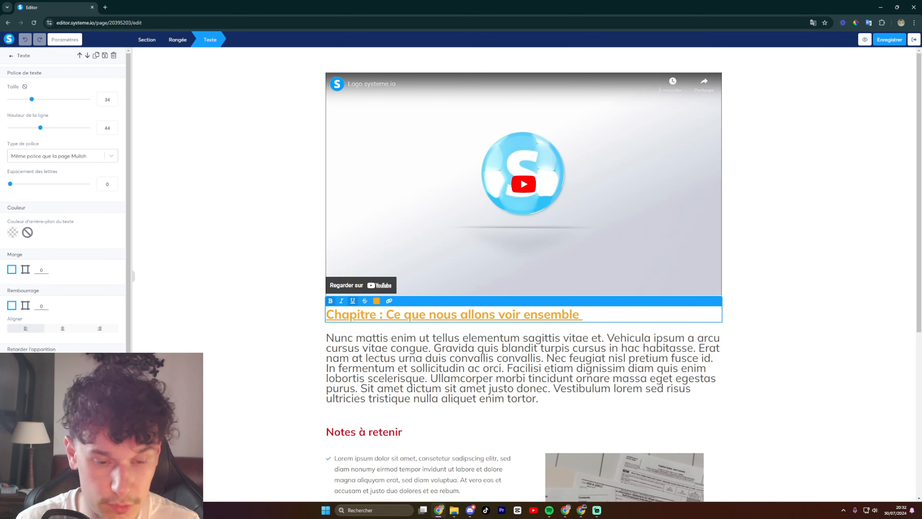
type("2")
left_click_drag(391, 314, 325, 315)
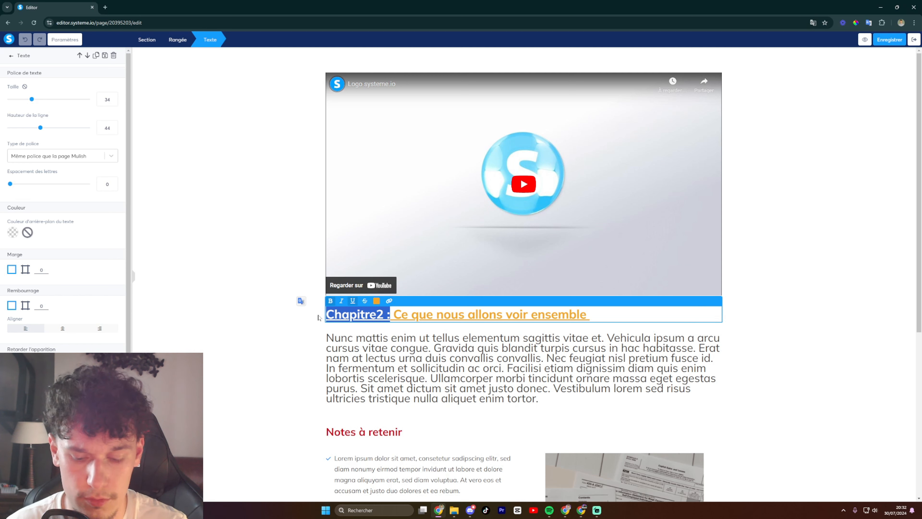
key("BackSpace")
key("Delete")
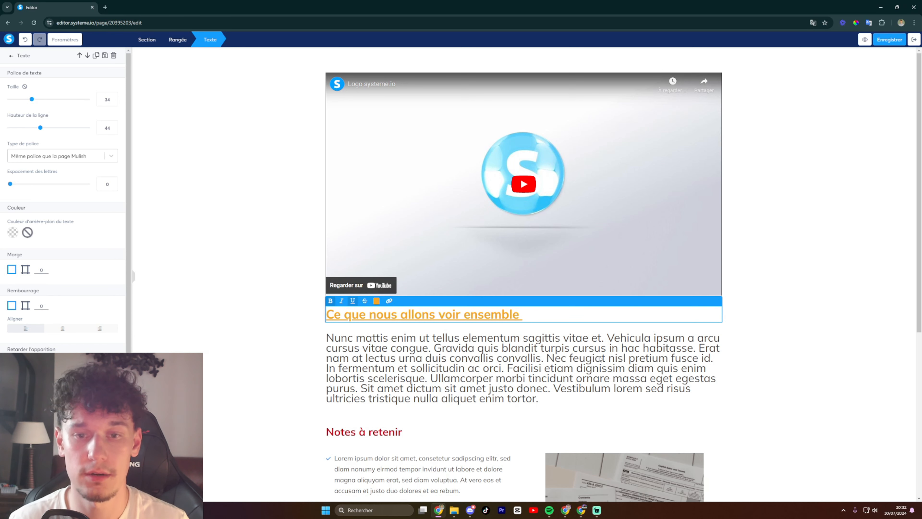
left_click(775, 350)
Look through the video element's type options and the page content, then save the page and return to the course curriculum.
left_click(484, 203)
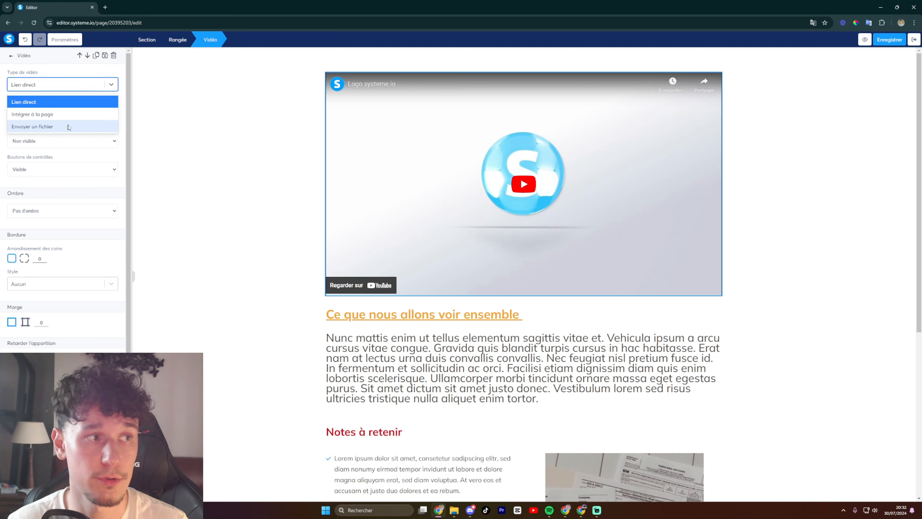
left_click(232, 123)
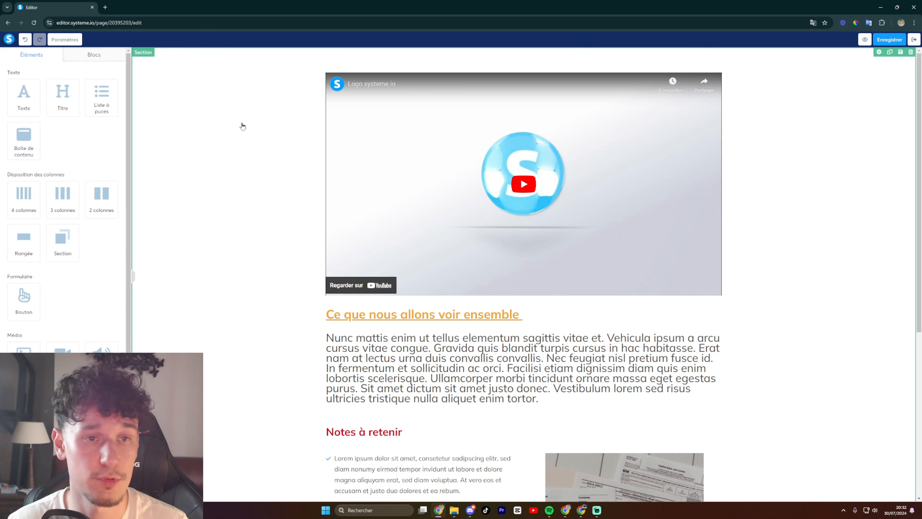
left_click(850, 247)
left_click(551, 407)
scroll(551, 408, "down", 4)
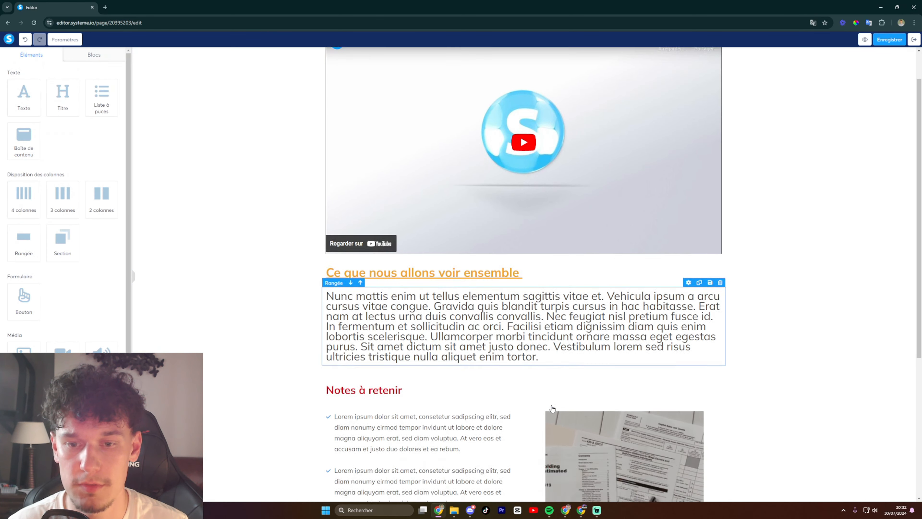
scroll(551, 408, "up", 4)
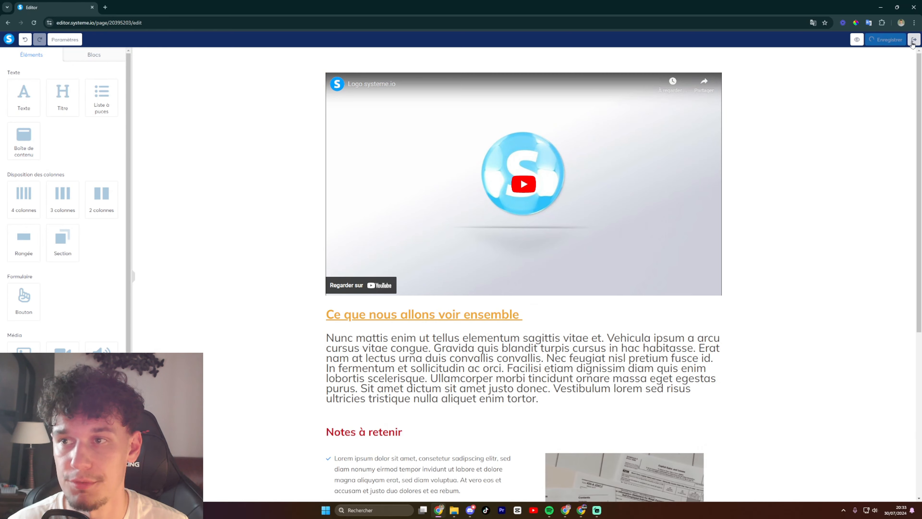
left_click(913, 39)
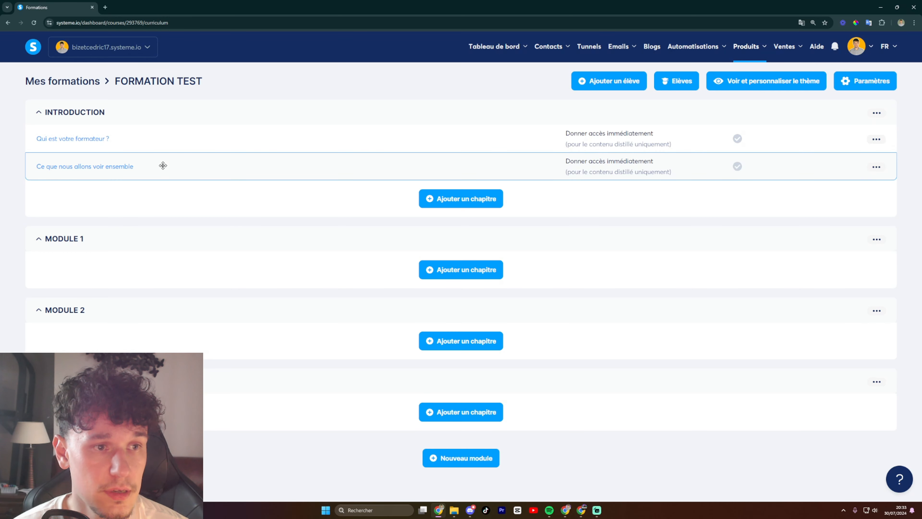
Duplicate the chapter "Ce que nous allons voir ensemble" and move the copy into MODULE 1.
left_click_drag(138, 156, 181, 146)
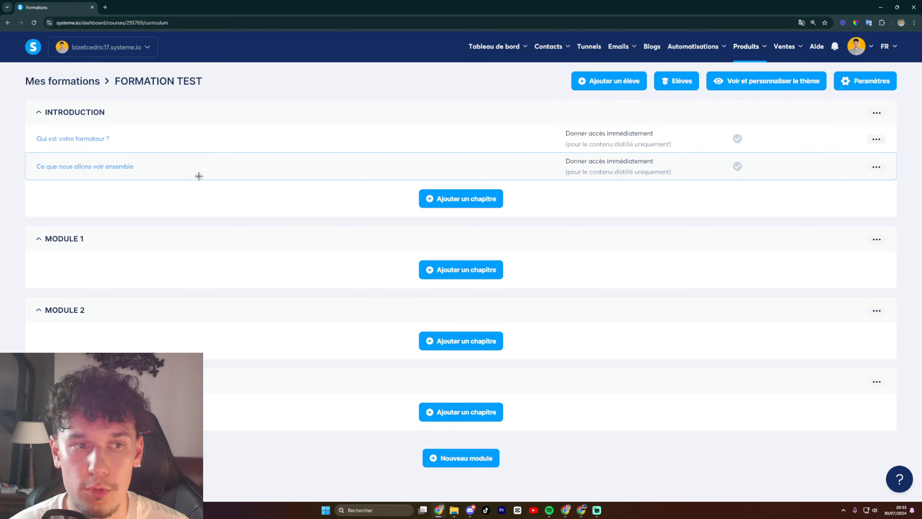
left_click(876, 166)
left_click(765, 255)
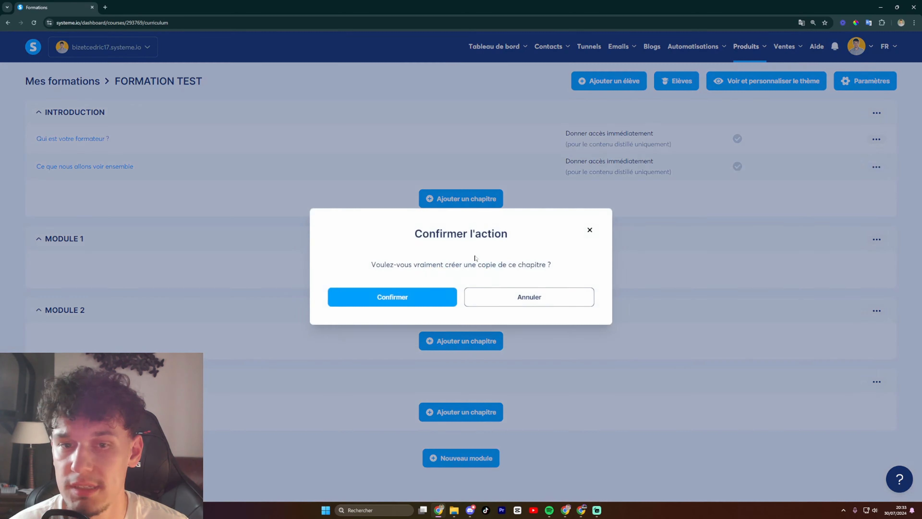
left_click(391, 294)
left_click_drag(114, 272, 128, 286)
left_click(146, 268)
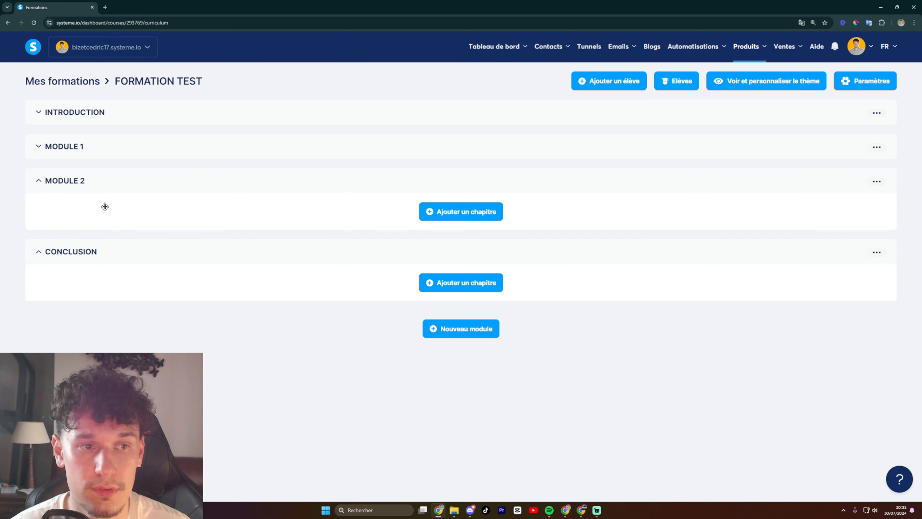
left_click(67, 146)
left_click(67, 117)
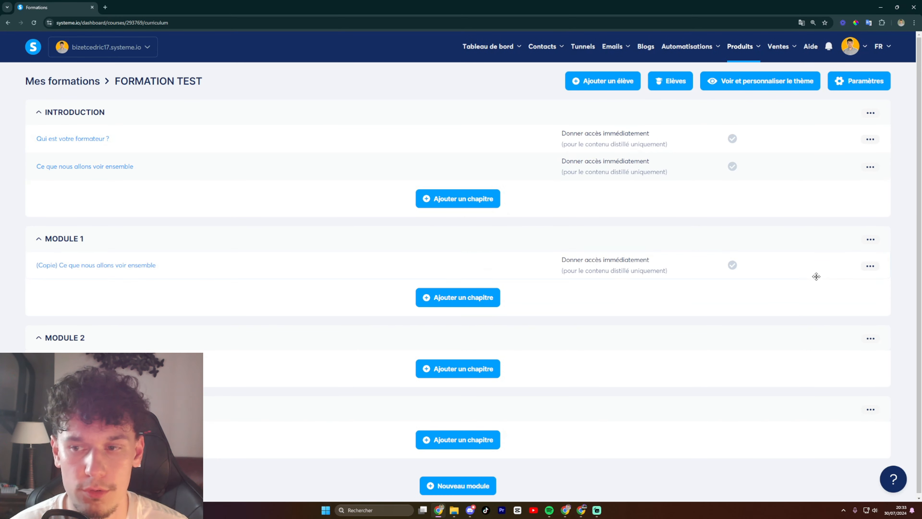
Rename the copied chapter in MODULE 1 as "Module 1" and save its settings.
left_click(868, 268)
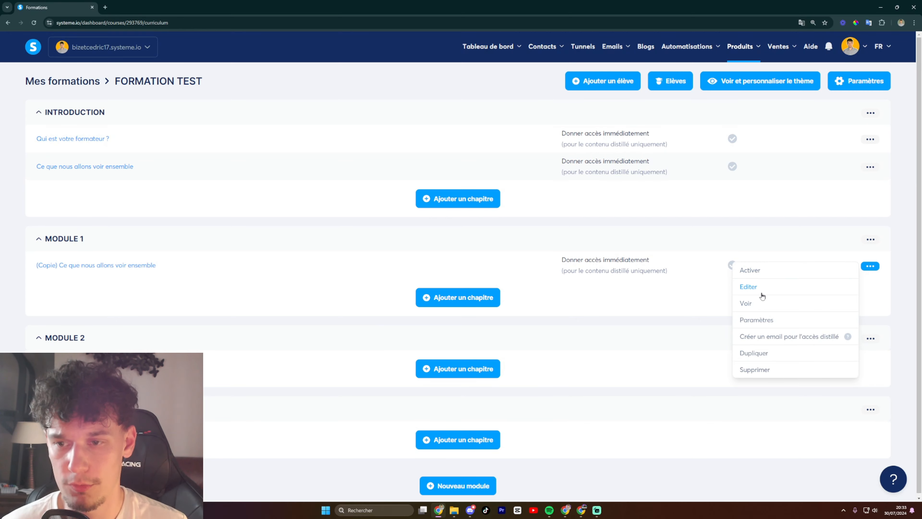
left_click(761, 320)
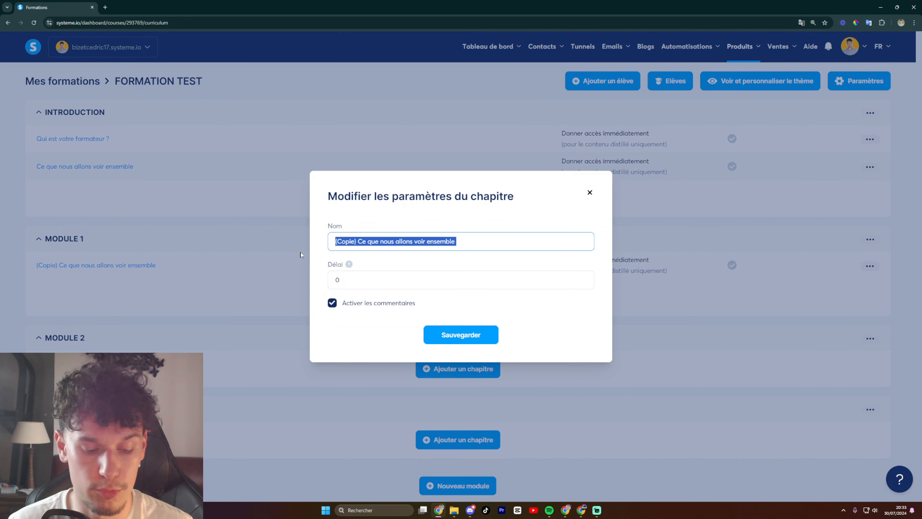
type("Module")
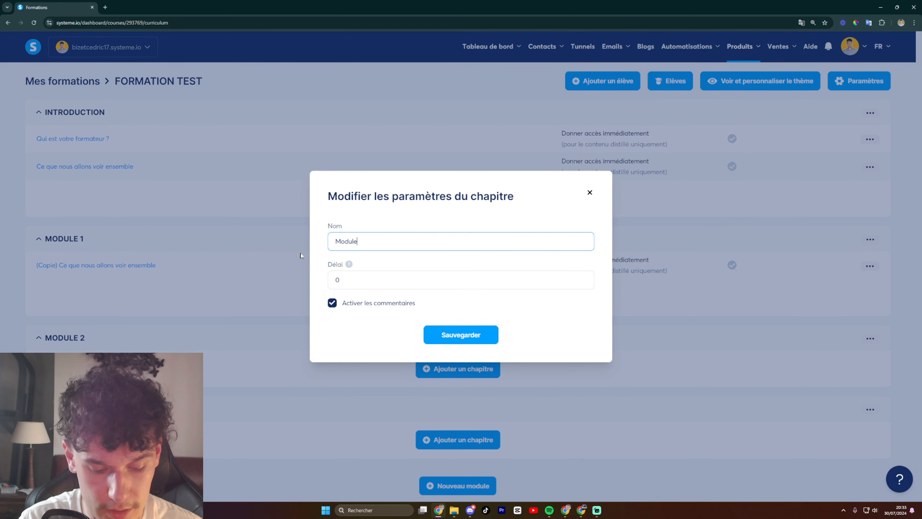
type(" 1")
left_click(460, 341)
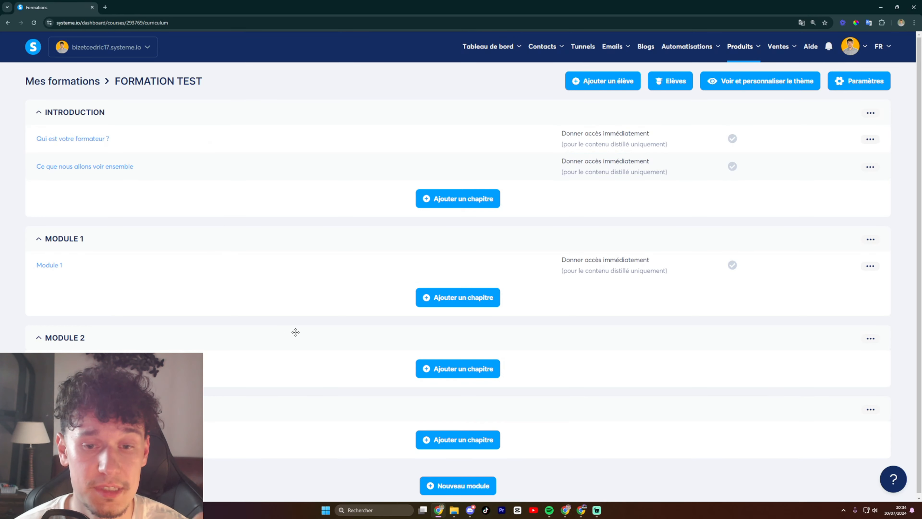
scroll(314, 329, "down", 1)
left_click(432, 366)
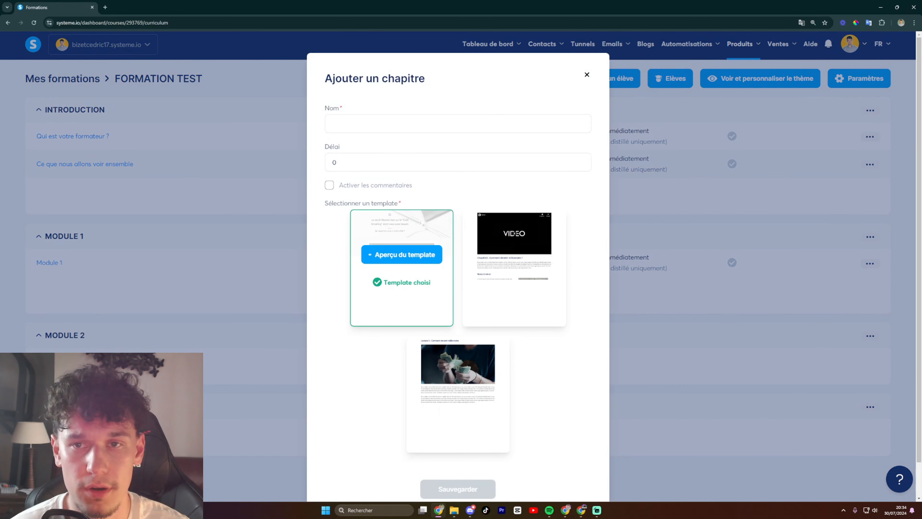
left_click(585, 73)
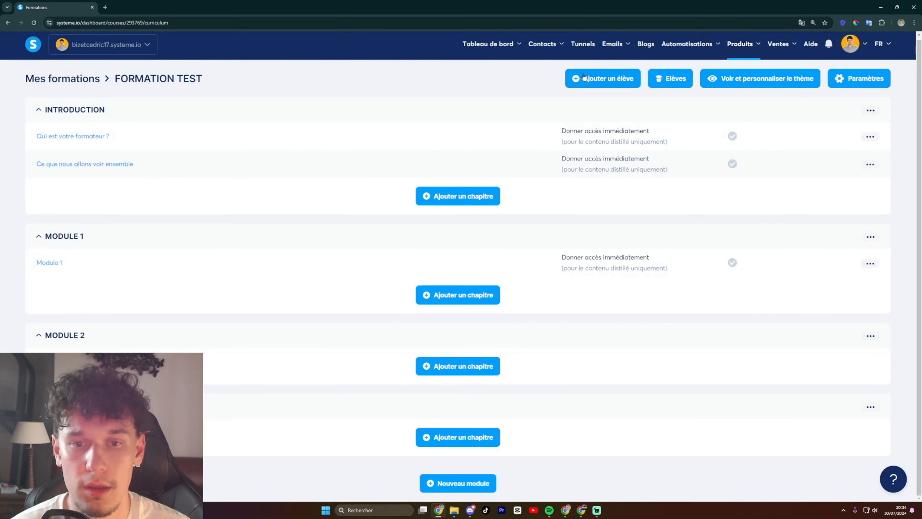
left_click(461, 370)
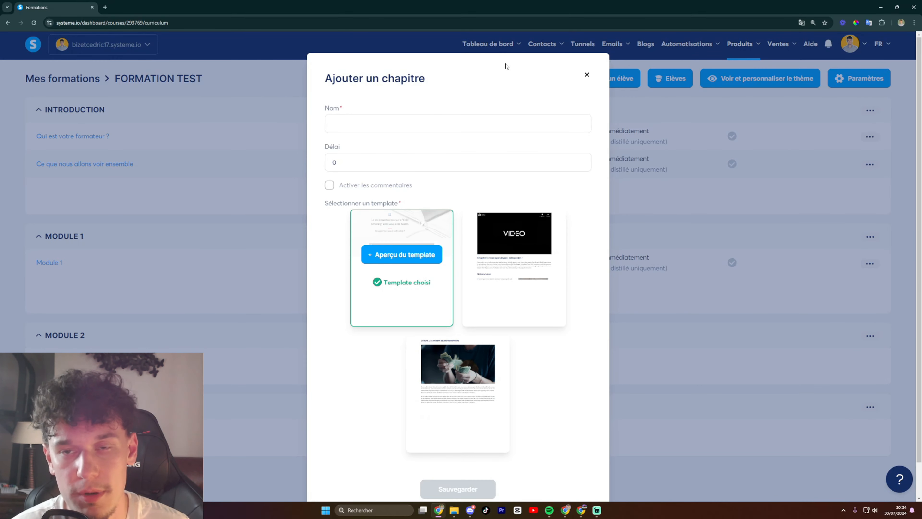
left_click(585, 75)
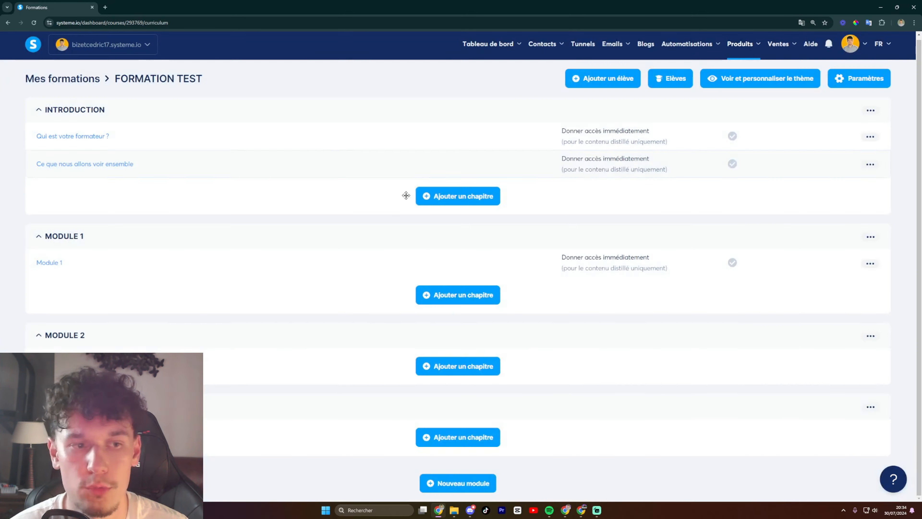
Duplicate the chapter "Module 1" twice and place one copy in MODULE 2 and the other in the CONCLUSION module.
left_click(869, 268)
left_click(759, 351)
left_click(415, 305)
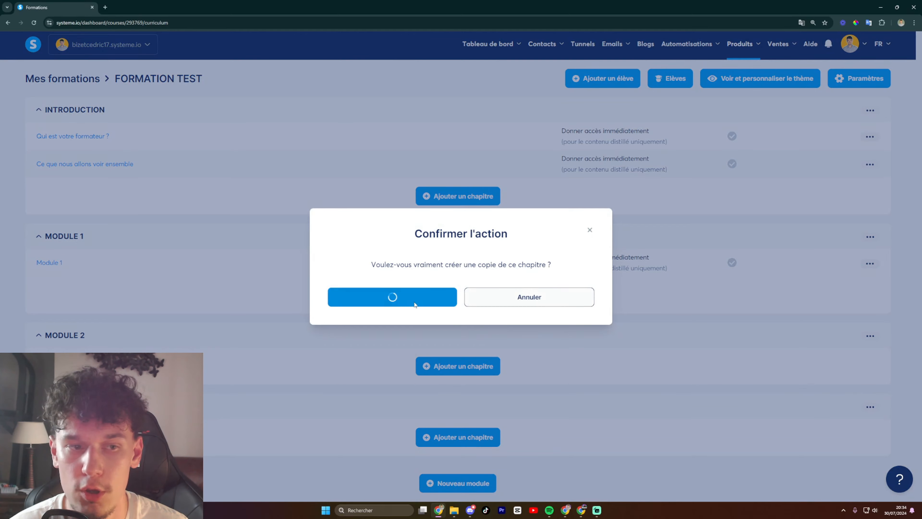
left_click(870, 291)
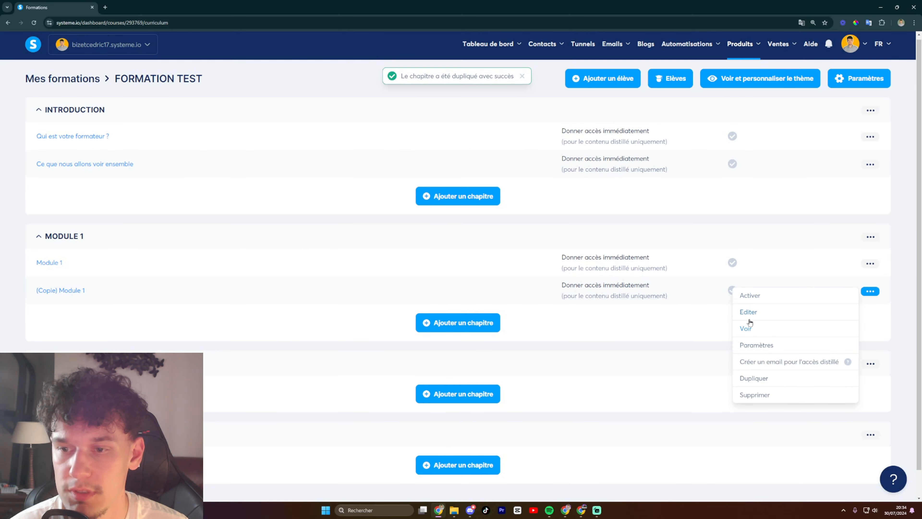
left_click(755, 378)
left_click(420, 298)
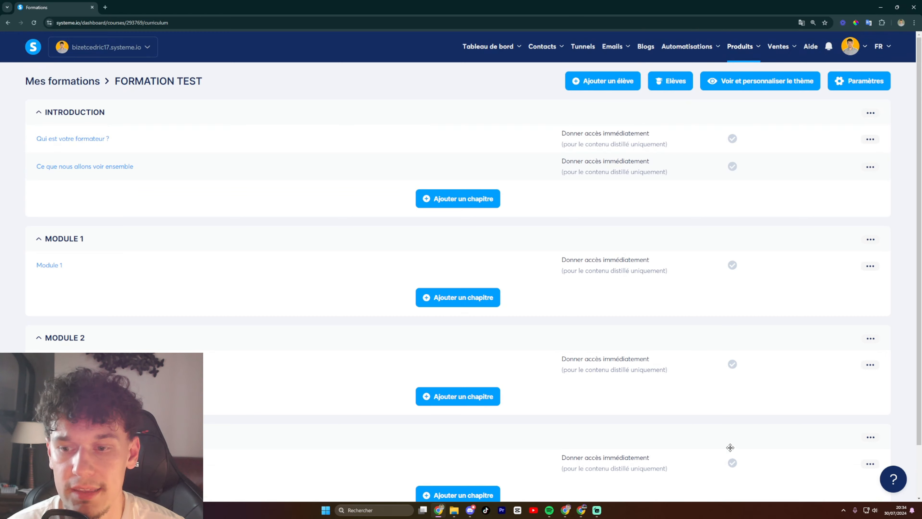
Activate the chapters in the CONCLUSION, MODULE 2 and MODULE 1 modules, confirming each activation.
scroll(730, 444, "down", 1)
left_click(867, 408)
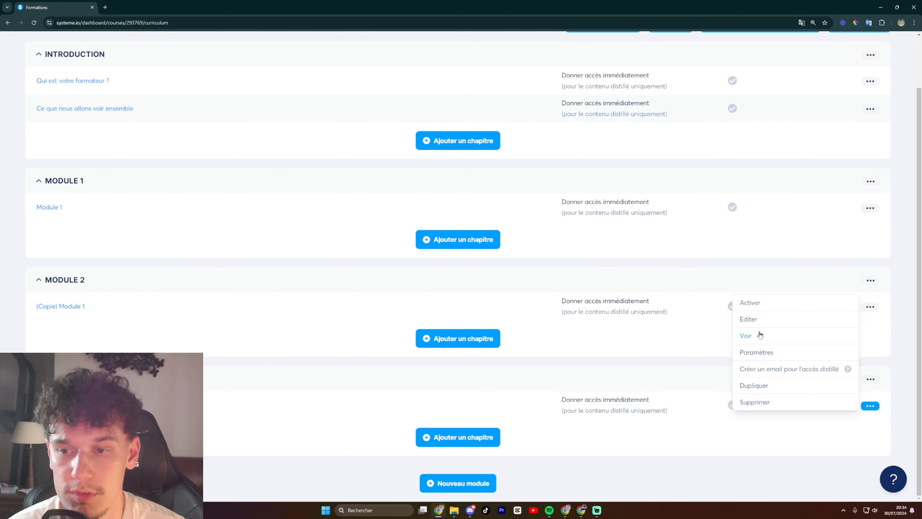
left_click(746, 303)
key("Return")
left_click(870, 306)
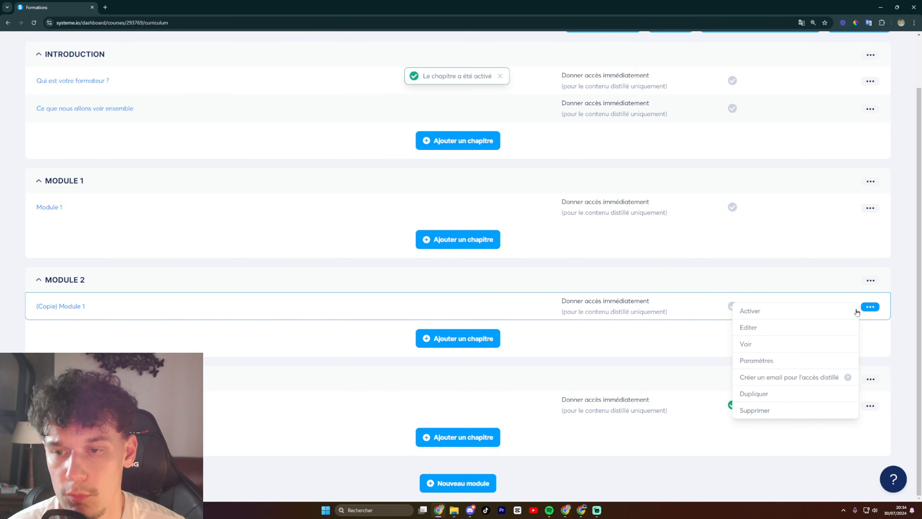
left_click(792, 313)
left_click(415, 299)
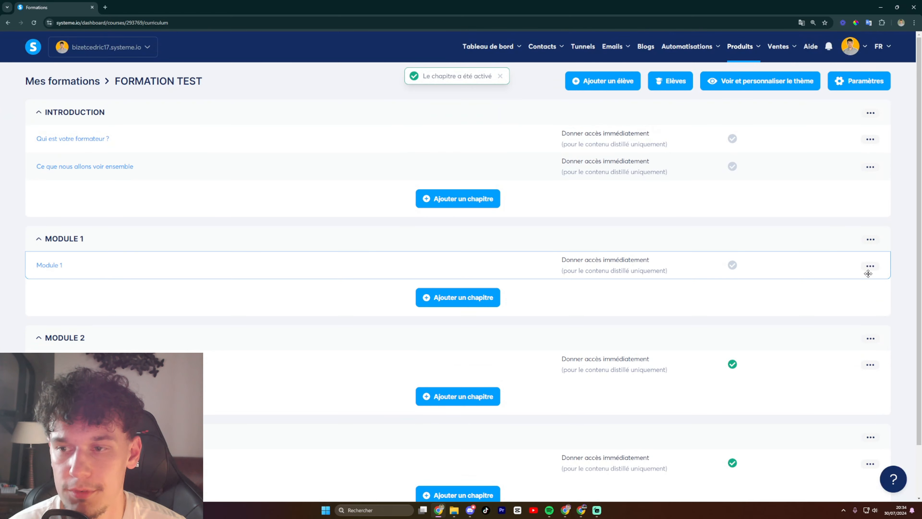
left_click(870, 265)
left_click(749, 269)
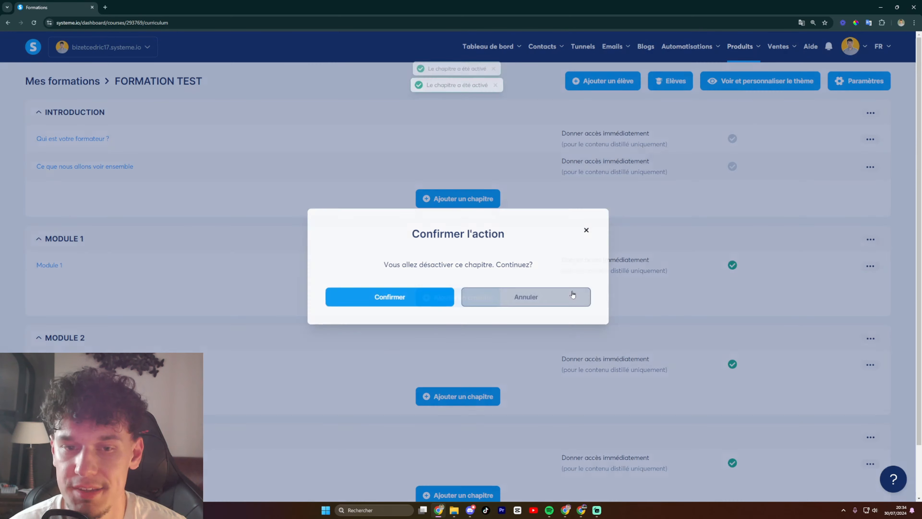
key("Return")
Activate the INTRODUCTION chapters "Ce que nous allons voir ensemble" and "Qui est votre formateur ?".
left_click(870, 166)
left_click(760, 173)
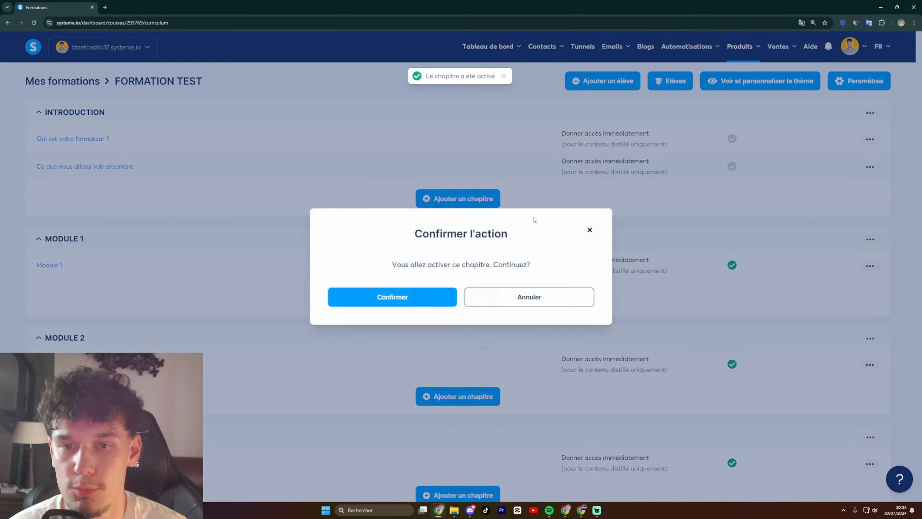
left_click(403, 298)
left_click(870, 139)
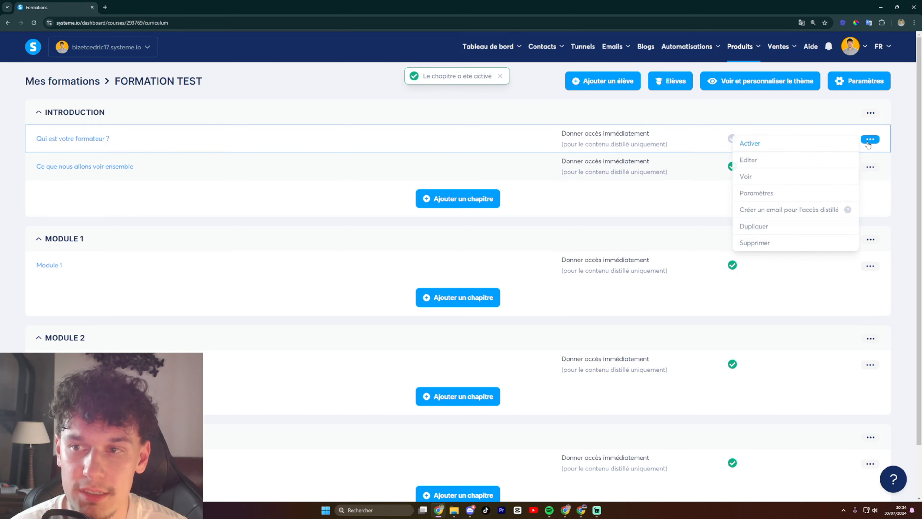
left_click(749, 145)
left_click(399, 297)
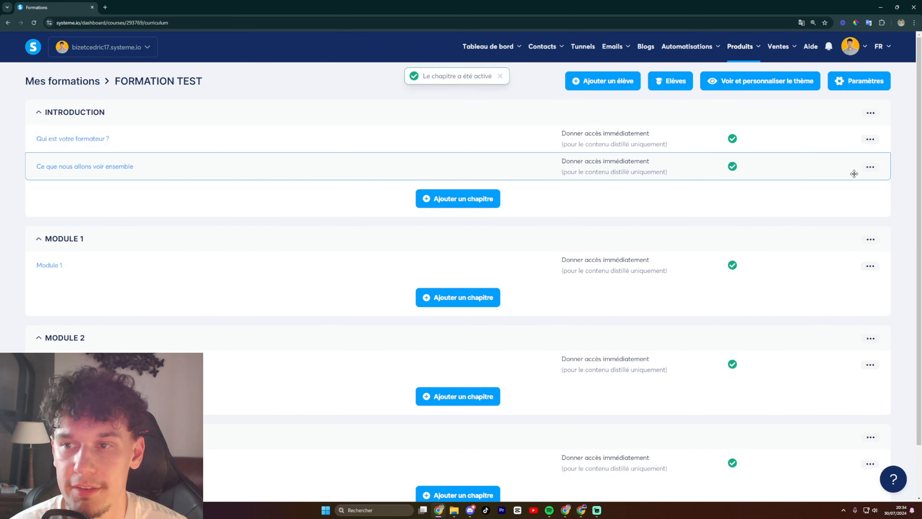
Duplicate the INTRODUCTION chapter "Ce que nous allons voir ensemble" and delete the resulting copy, confirming both operations.
left_click(870, 168)
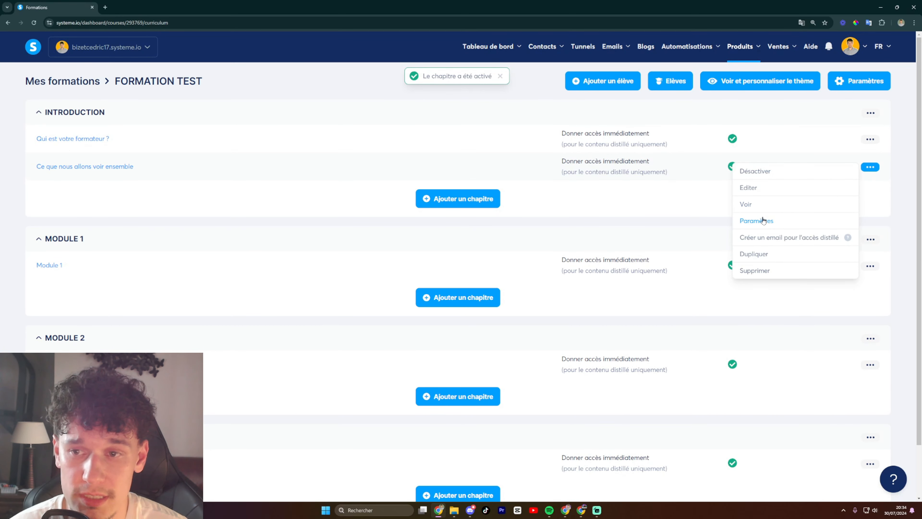
left_click(754, 253)
left_click(400, 297)
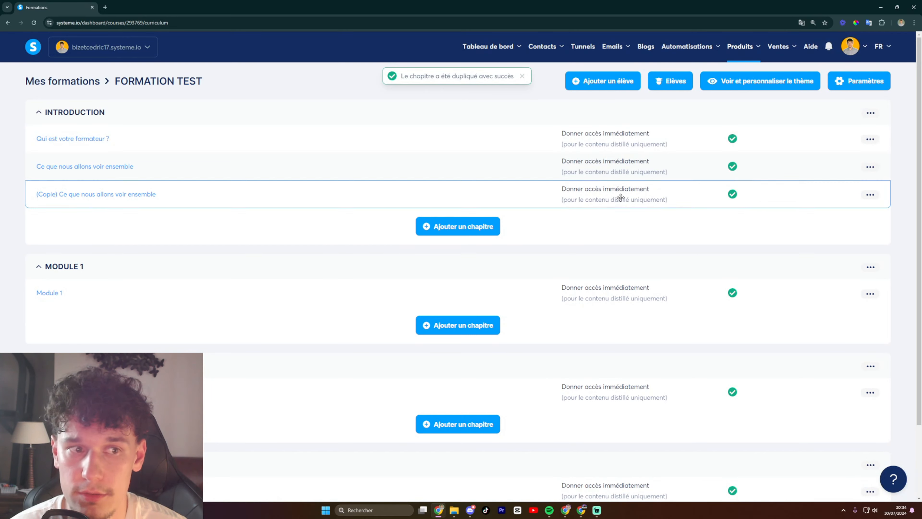
left_click(870, 194)
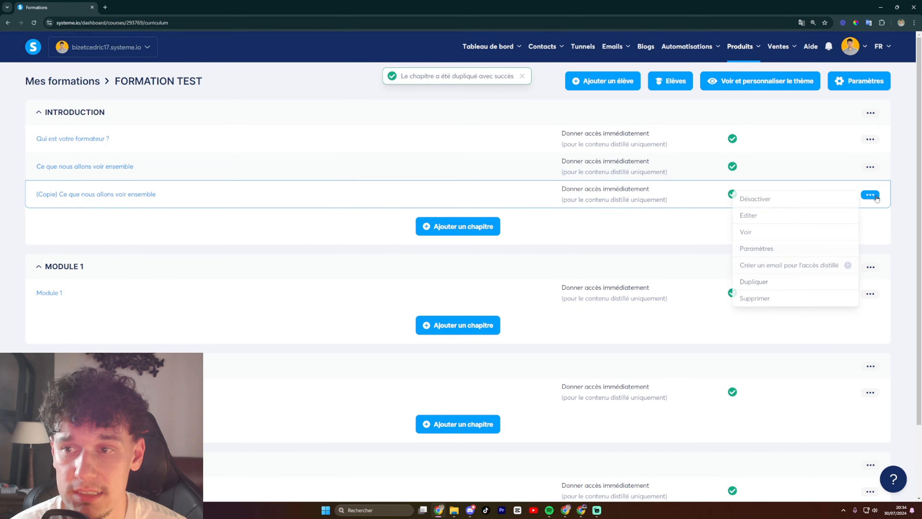
left_click(756, 300)
left_click(421, 298)
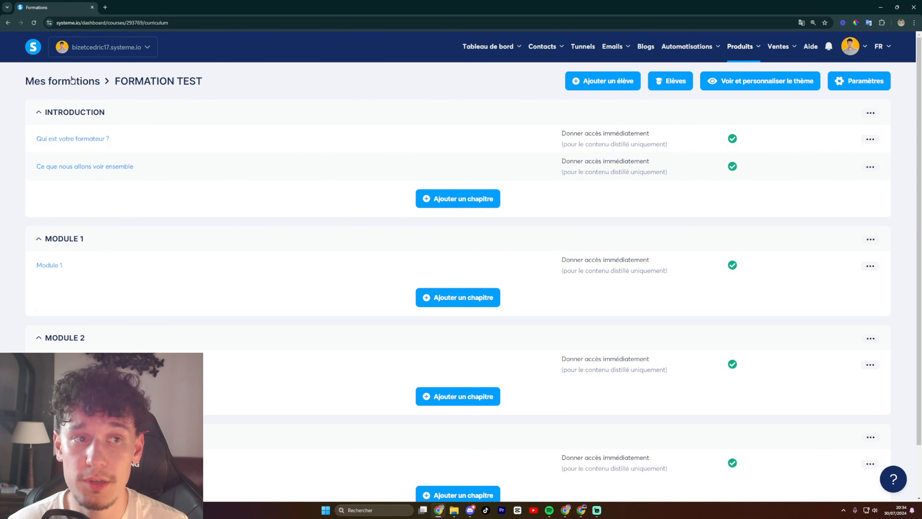
Return to the list of courses and open the student view of FORMATION TEST.
left_click(79, 81)
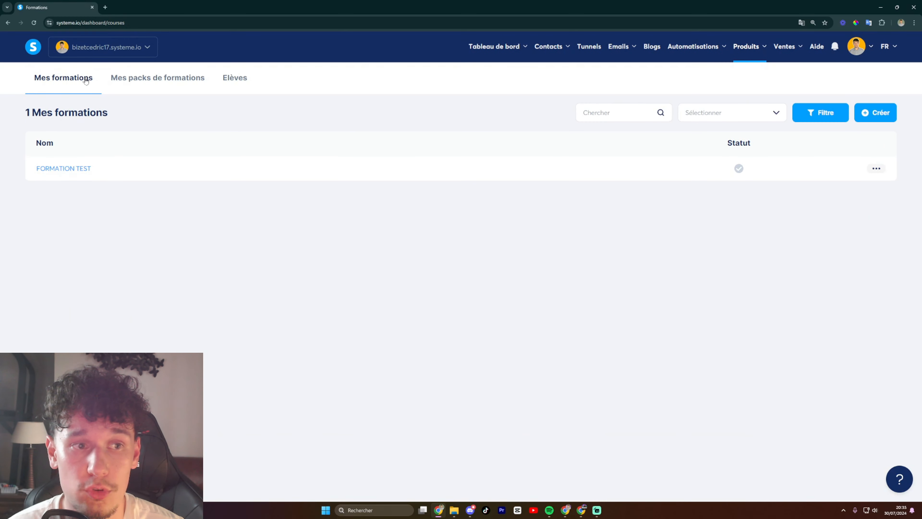
left_click(878, 169)
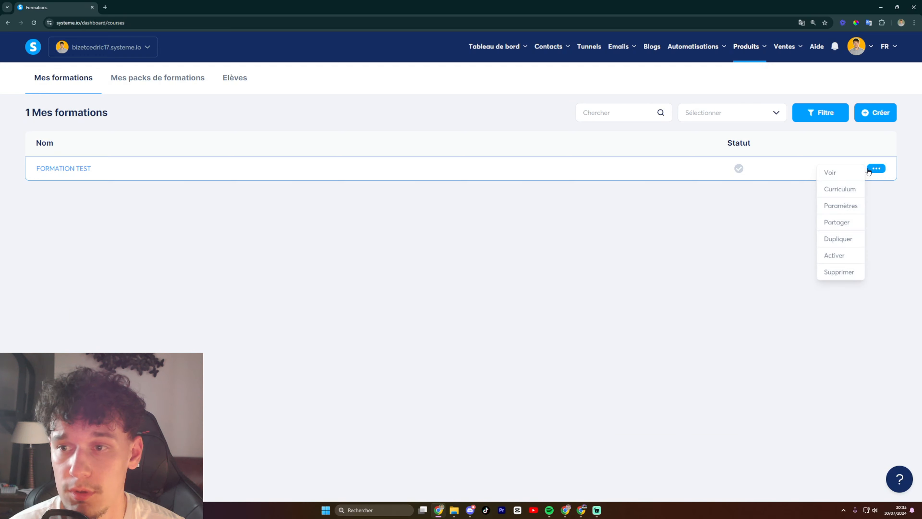
left_click(737, 170)
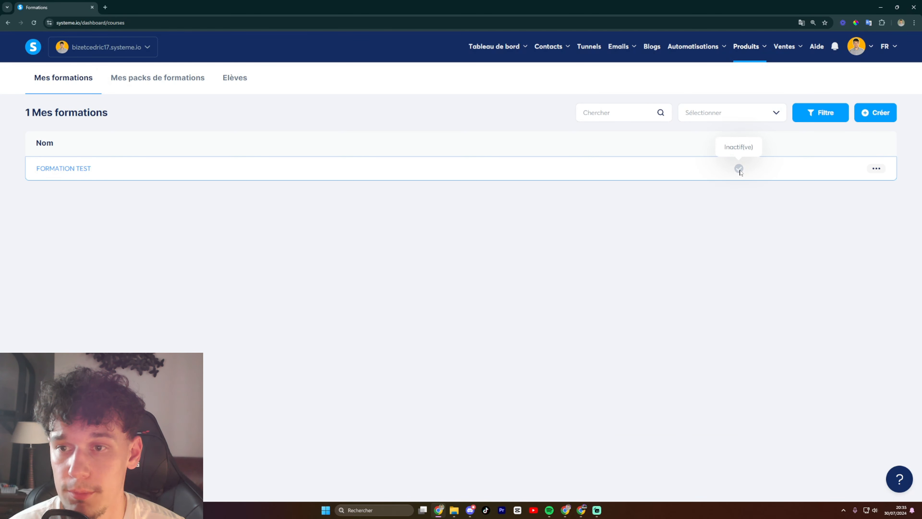
left_click(877, 168)
left_click(829, 176)
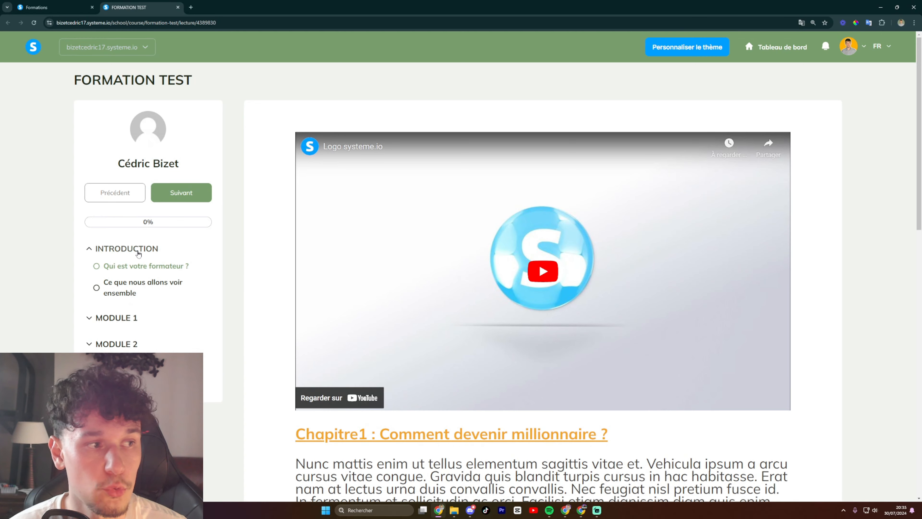
Examine which chapters the INTRODUCTION, MODULE 1, MODULE 2 and CONCLUSION sections contain by expanding and collapsing them in the student view.
scroll(185, 274, "down", 2)
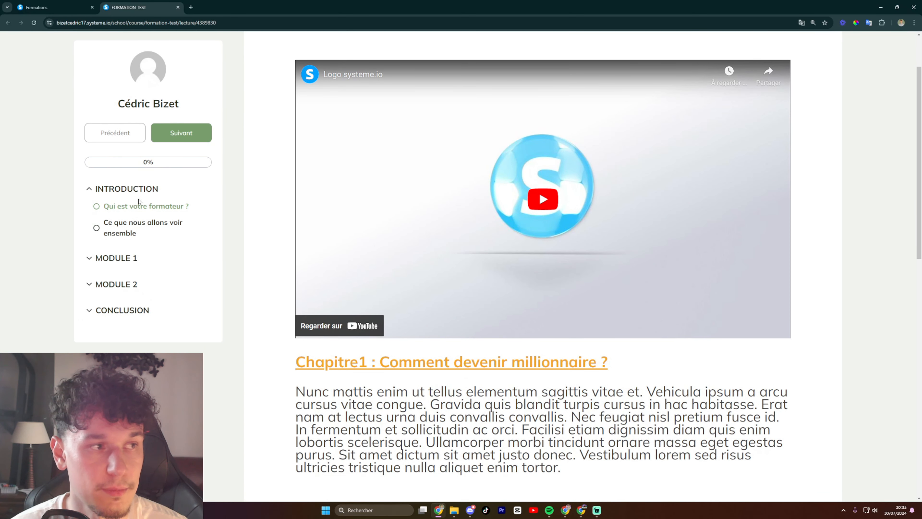
left_click(99, 190)
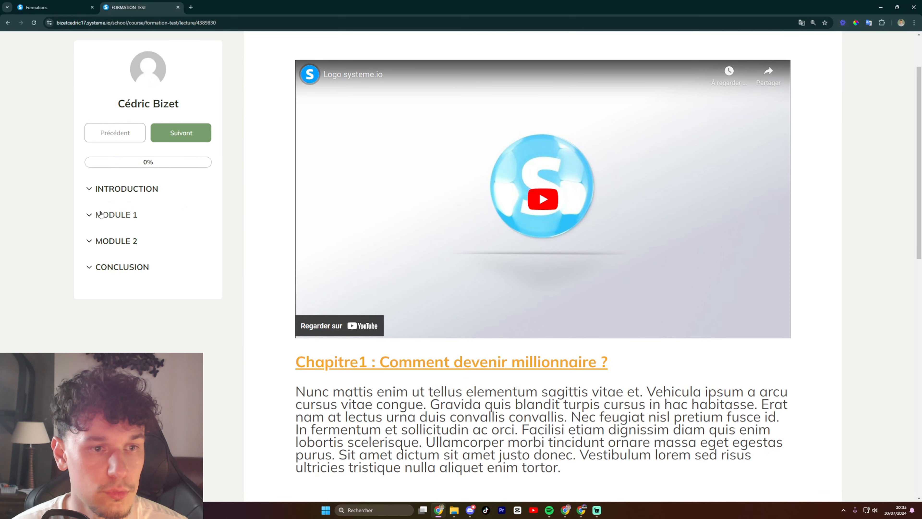
left_click(100, 214)
left_click(100, 214)
left_click(101, 241)
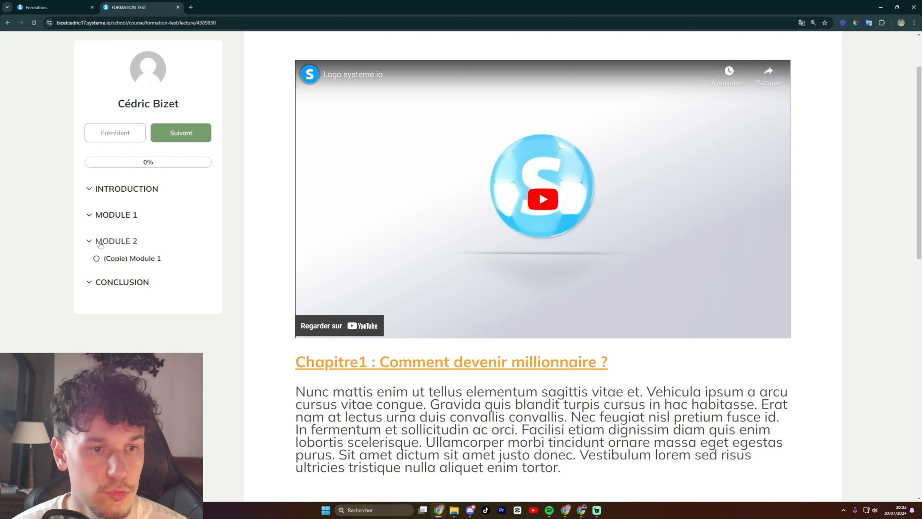
left_click(97, 242)
left_click(100, 267)
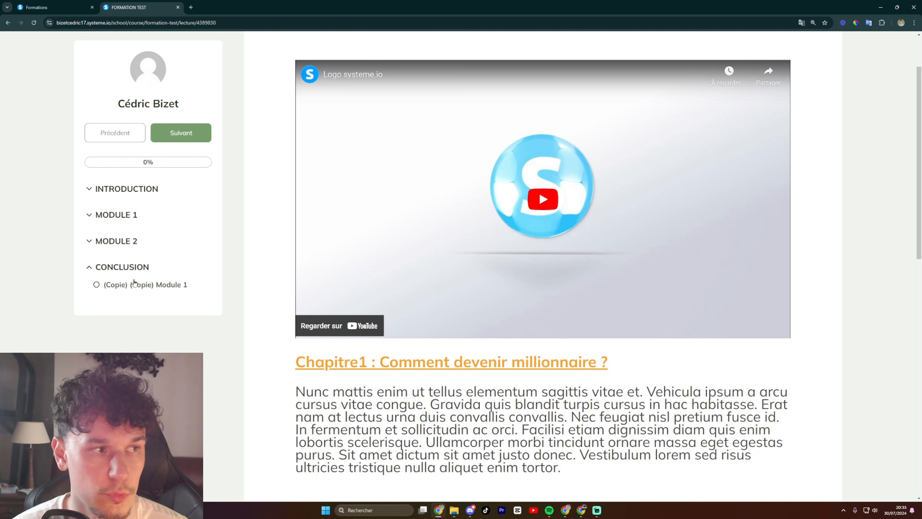
left_click(101, 268)
left_click(100, 241)
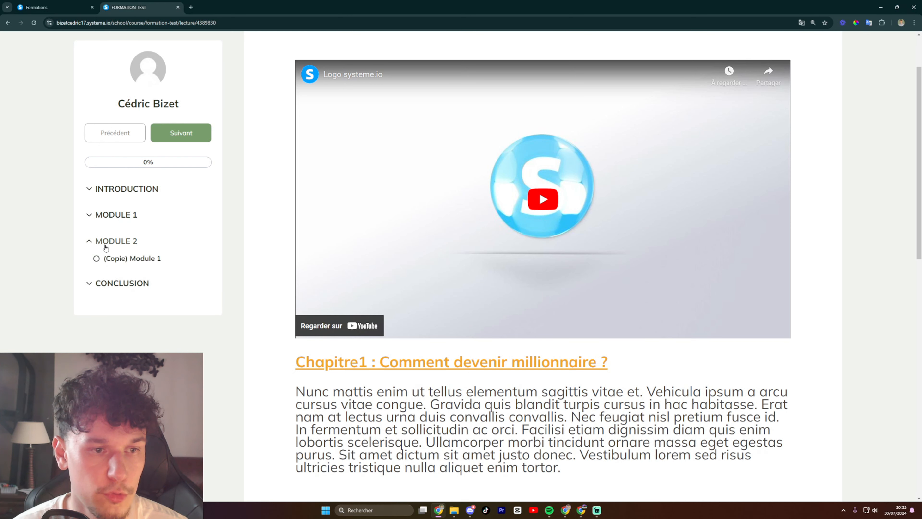
left_click(100, 242)
left_click(100, 217)
left_click(100, 216)
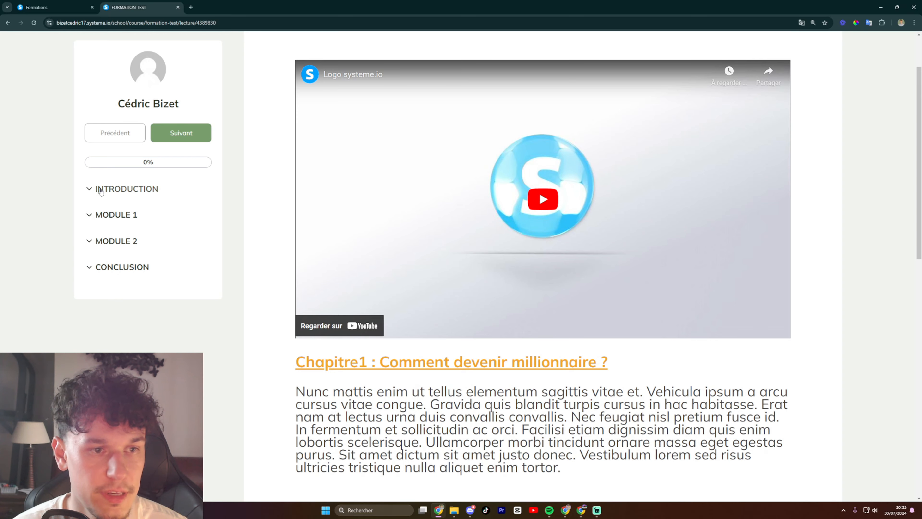
Look through the lesson page of "Qui est votre formateur ?" and mark this chapter as completed.
scroll(542, 267, "down", 15)
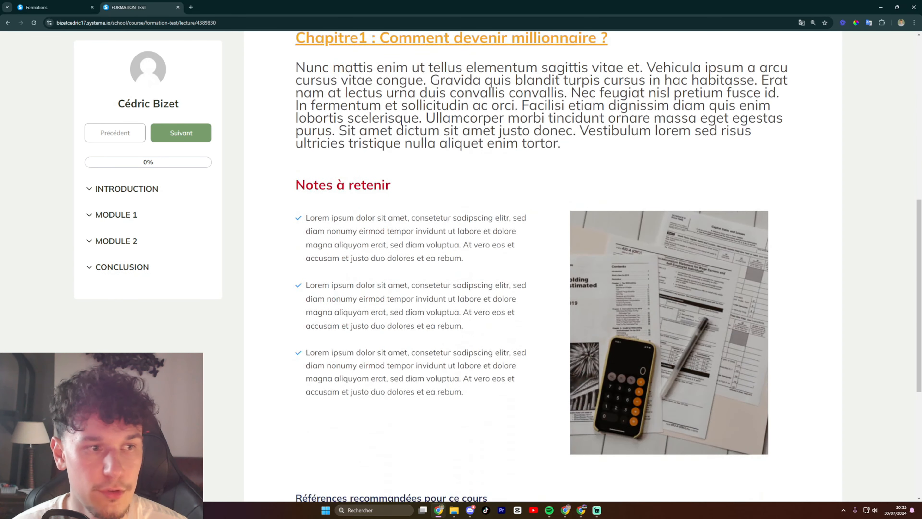
scroll(543, 267, "up", 7)
scroll(465, 258, "down", 7)
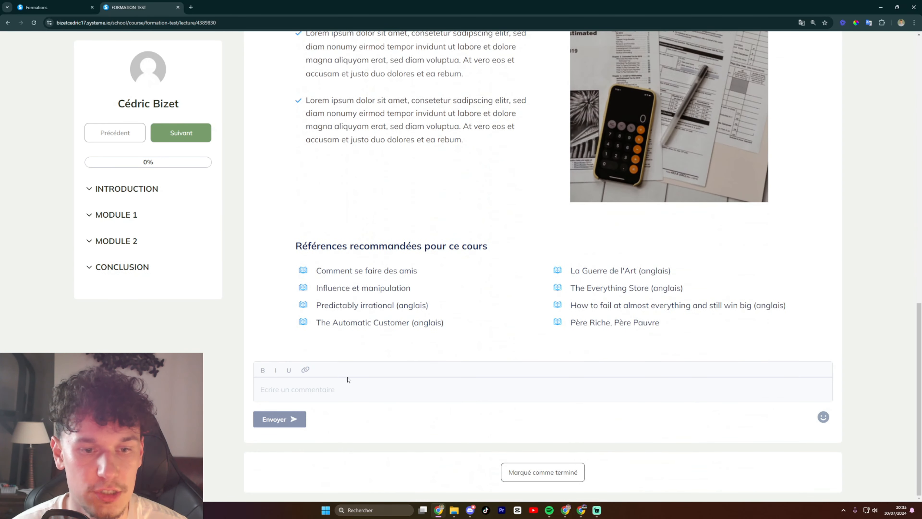
scroll(136, 203, "up", 14)
left_click(128, 189)
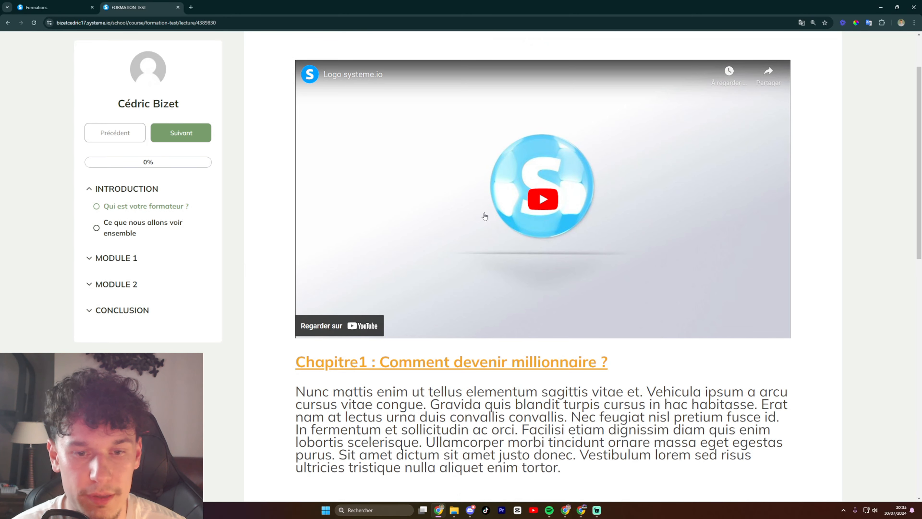
scroll(431, 156, "down", 3)
scroll(556, 217, "down", 10)
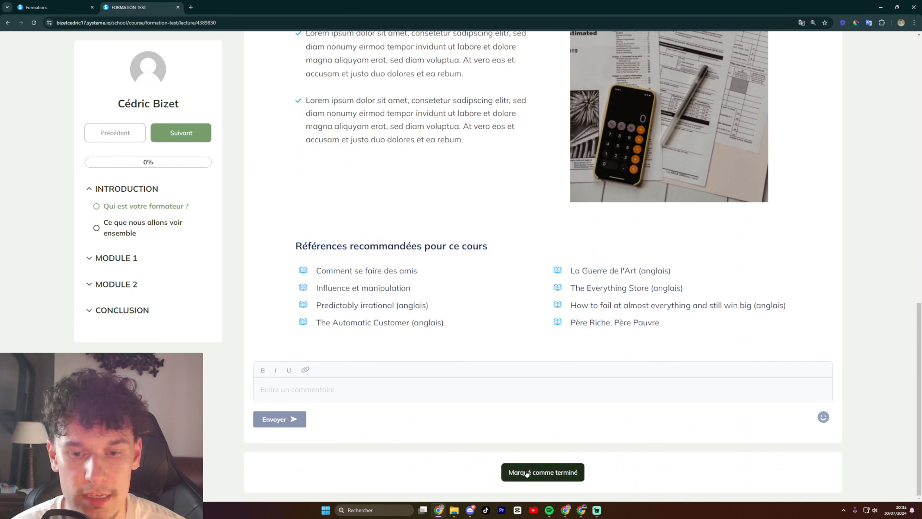
left_click(526, 472)
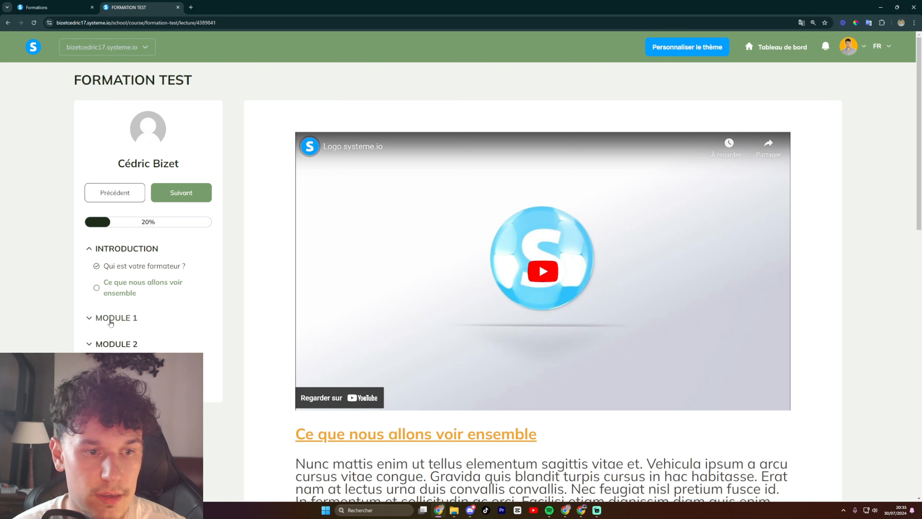
Examine the chapters listed under each module and the lesson content of "Ce que nous allons voir ensemble".
left_click(111, 319)
left_click(113, 360)
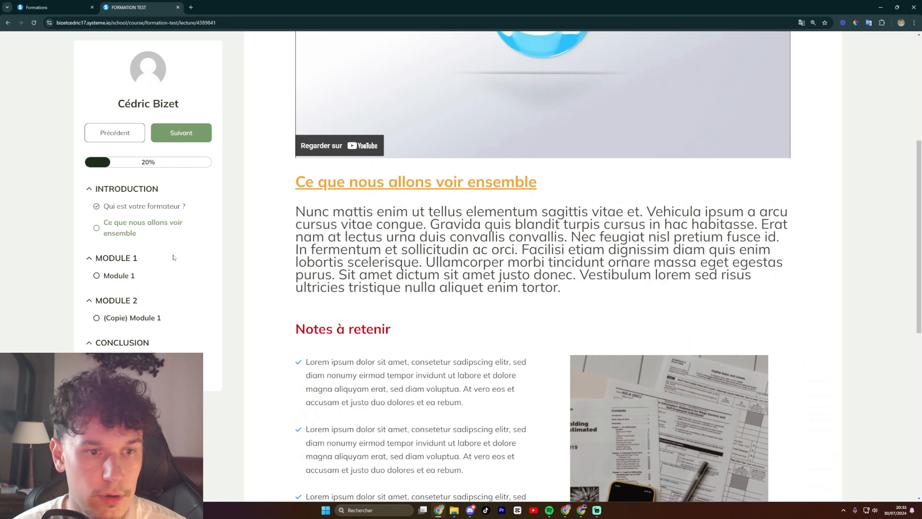
scroll(175, 262, "down", 5)
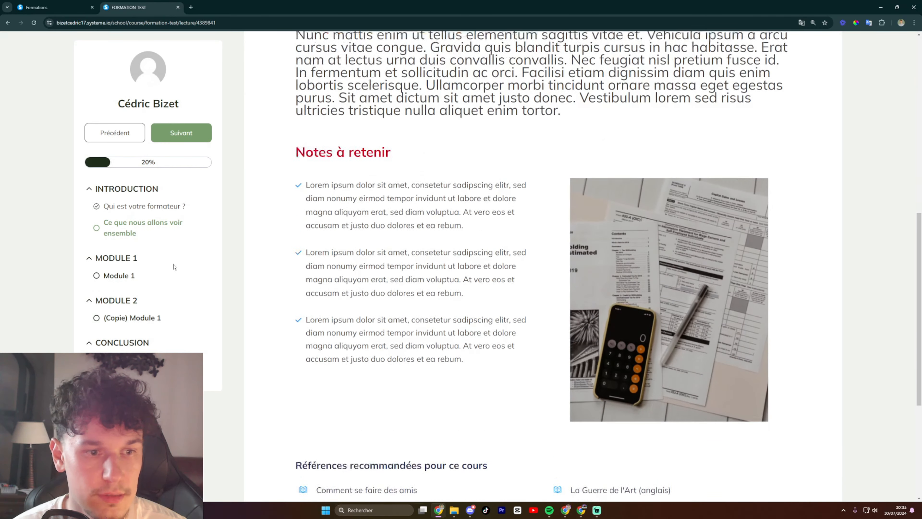
scroll(185, 272, "up", 7)
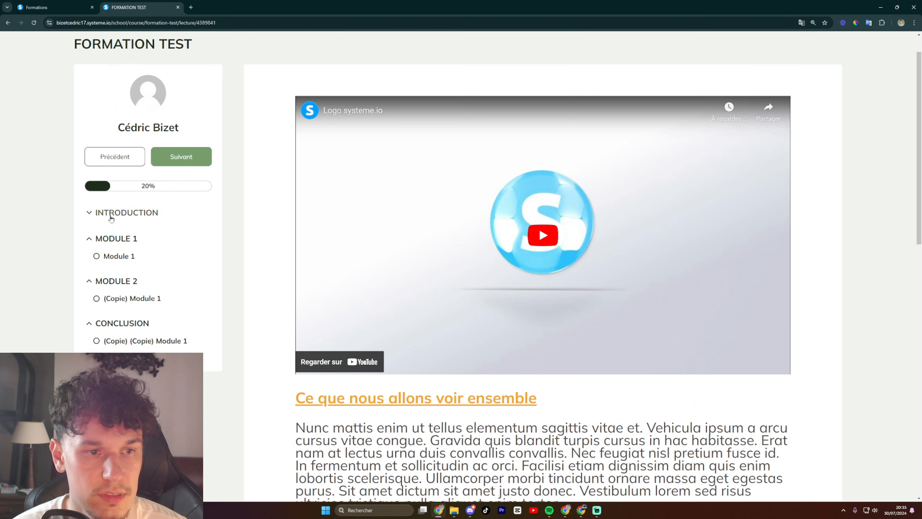
left_click(111, 214)
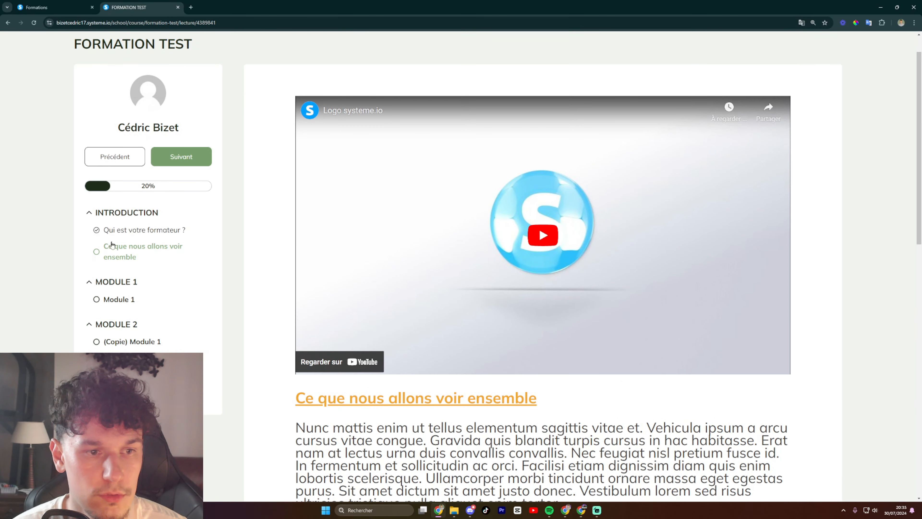
scroll(141, 249, "down", 5)
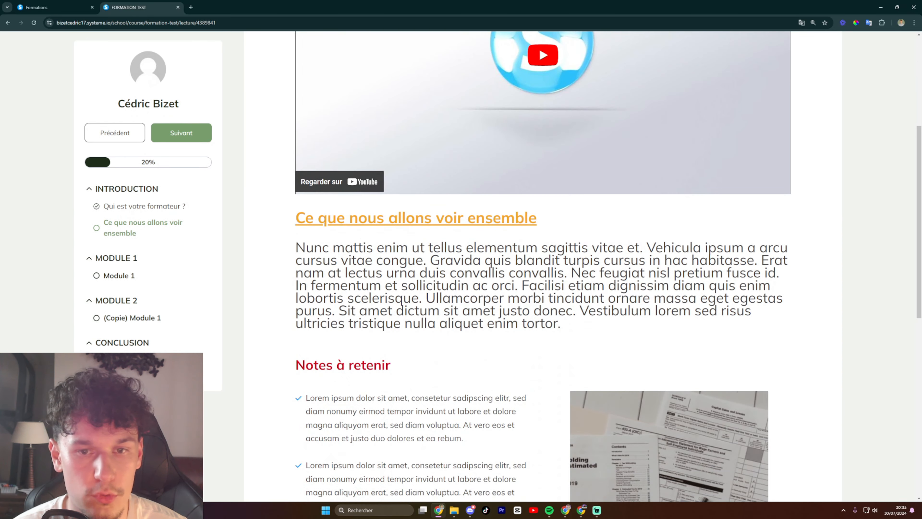
left_click_drag(349, 218, 484, 218)
Post the comment "ffffff" on the chapter "Ce que nous allons voir ensemble" and mark the chapter as completed.
scroll(399, 305, "down", 10)
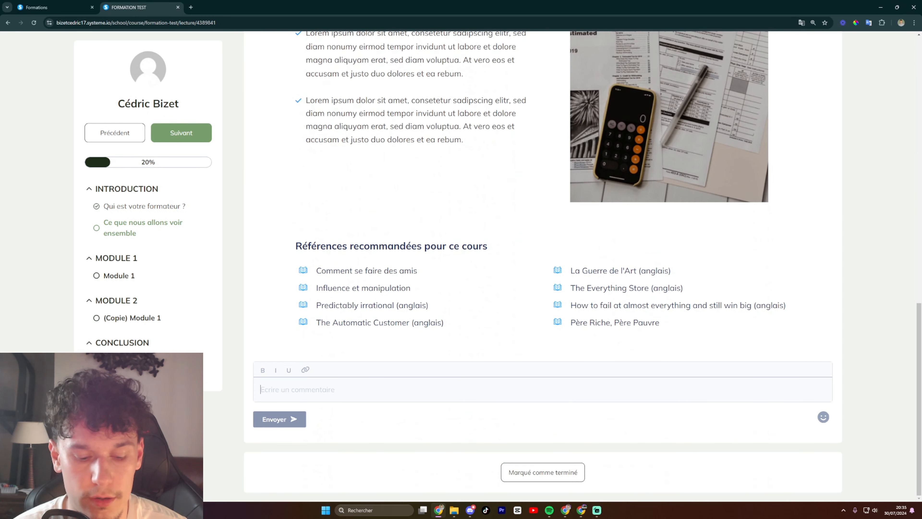
type("ffffff")
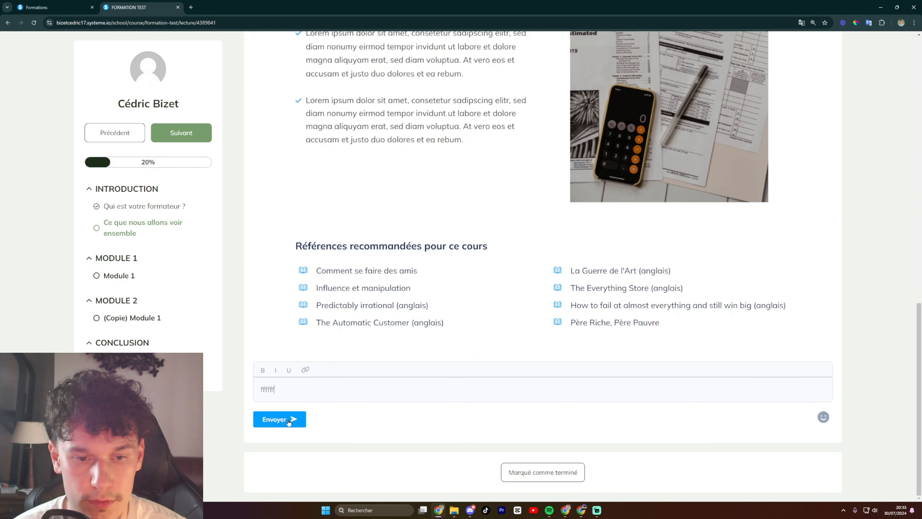
left_click(289, 420)
scroll(352, 424, "down", 2)
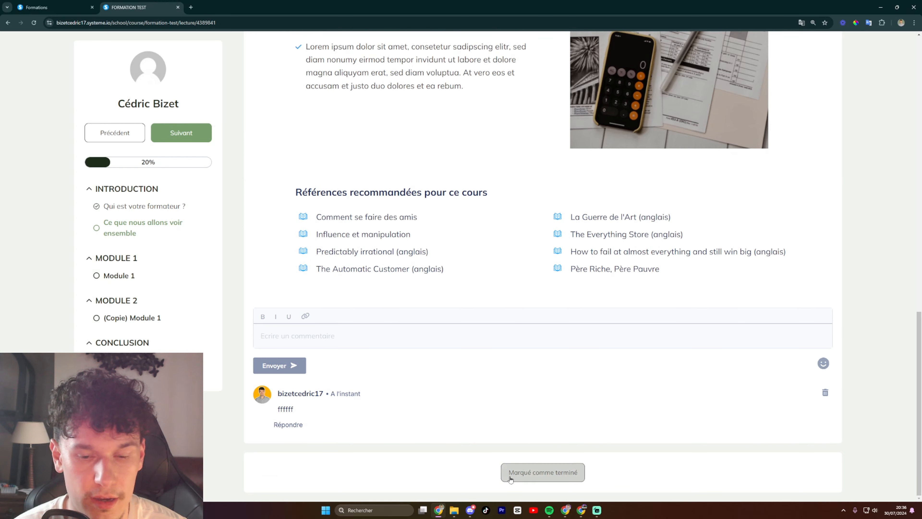
left_click(509, 478)
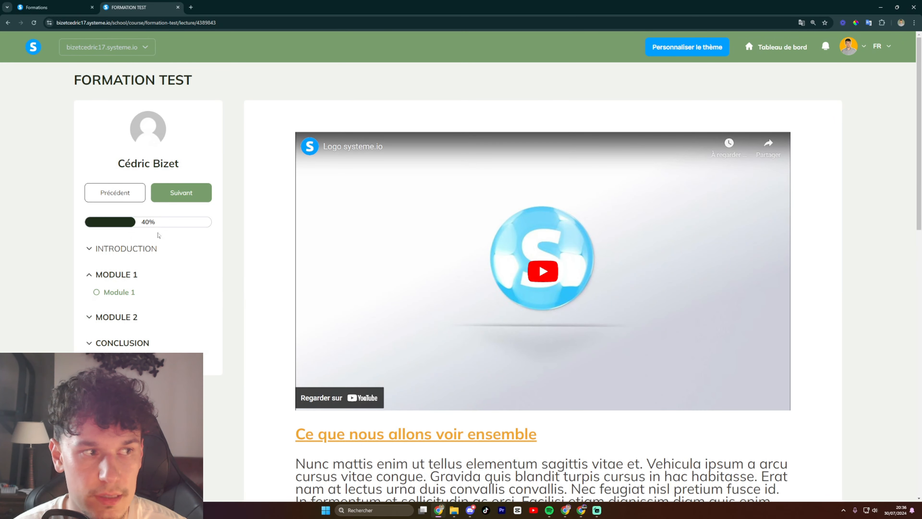
Open the chapter "(Copie) Module 1" in MODULE 2 and mark it as completed.
scroll(158, 235, "down", 5)
left_click(134, 257)
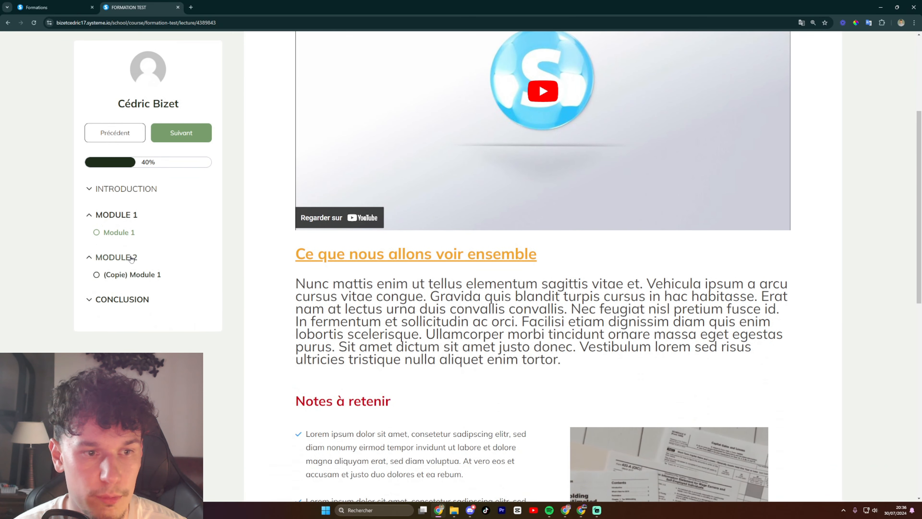
left_click(136, 276)
scroll(508, 269, "down", 15)
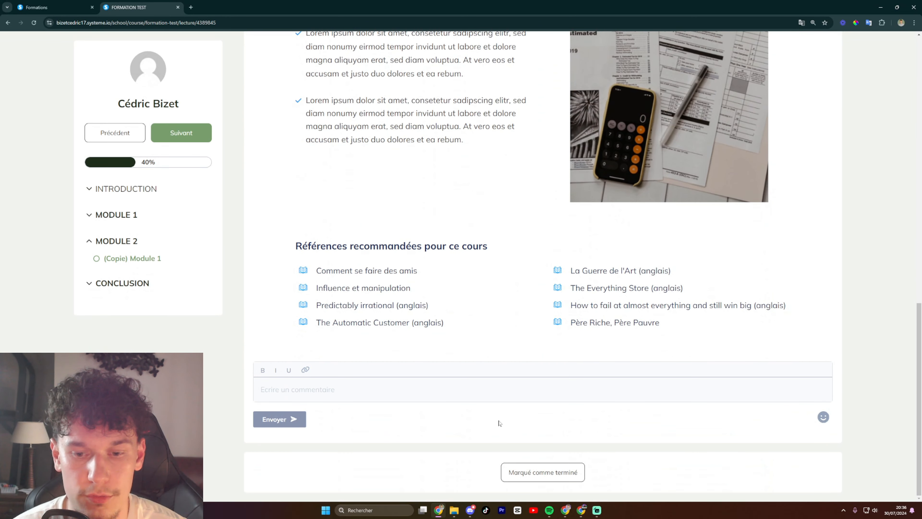
left_click(530, 472)
Expand the CONCLUSION section and mark its chapter "(Copie) (Copie) Module 1" as completed.
left_click(120, 328)
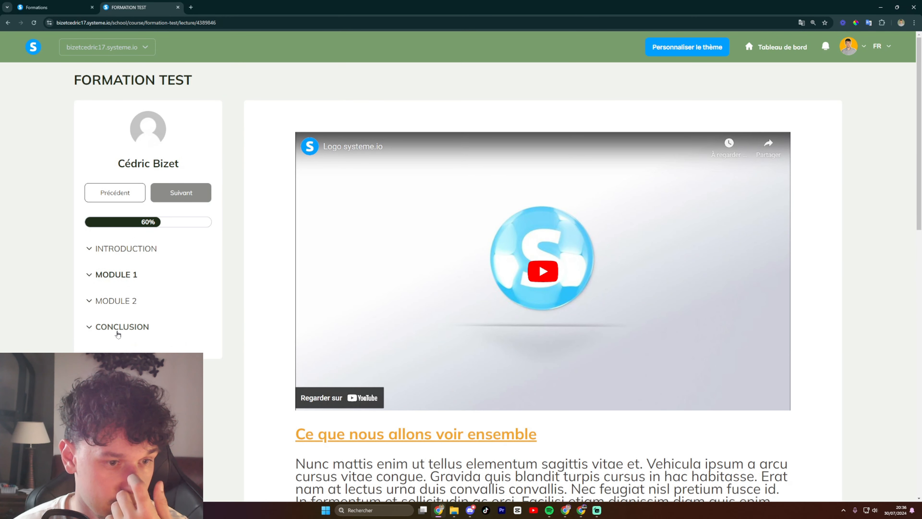
scroll(423, 328, "down", 10)
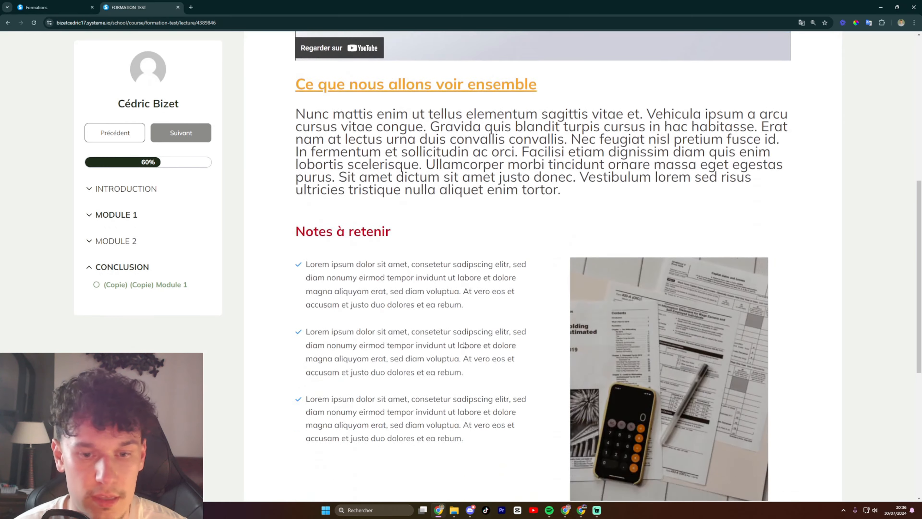
left_click(544, 471)
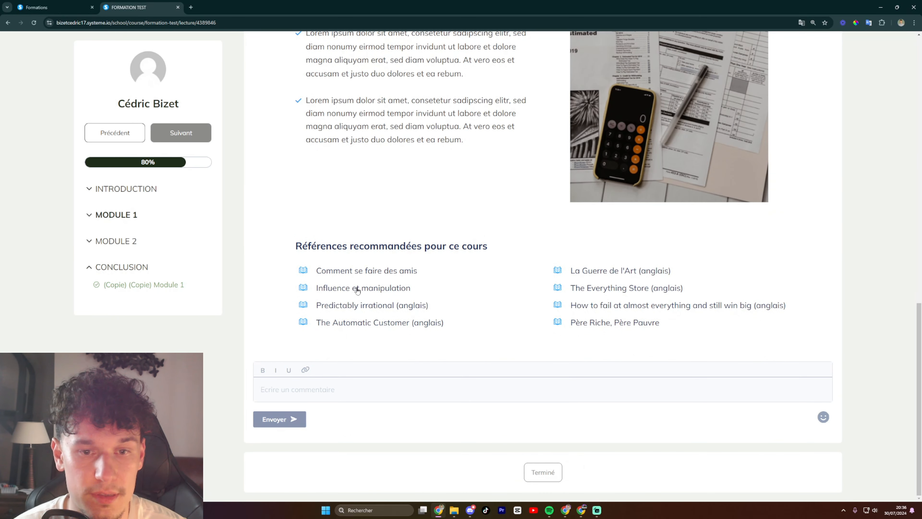
Open the chapter "Module 1" in MODULE 1 and mark it as completed.
scroll(354, 288, "up", 10)
left_click(116, 278)
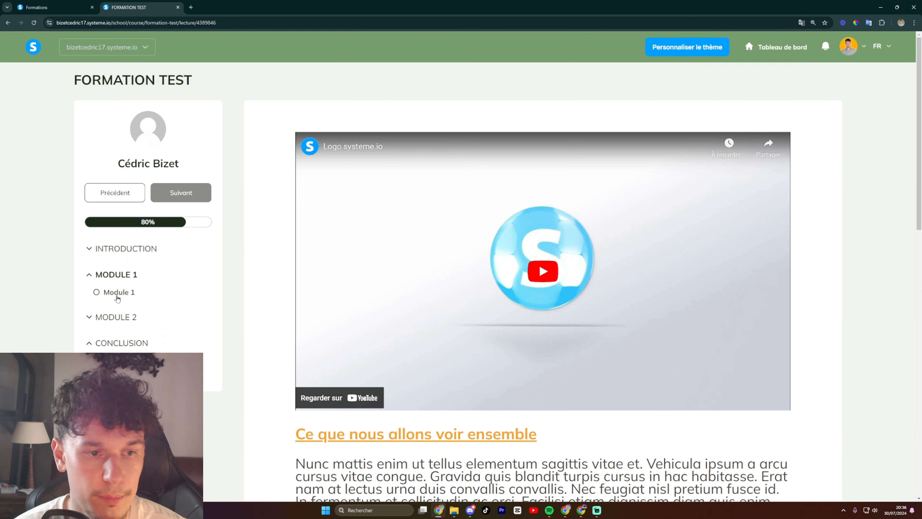
left_click(107, 293)
scroll(482, 363, "down", 10)
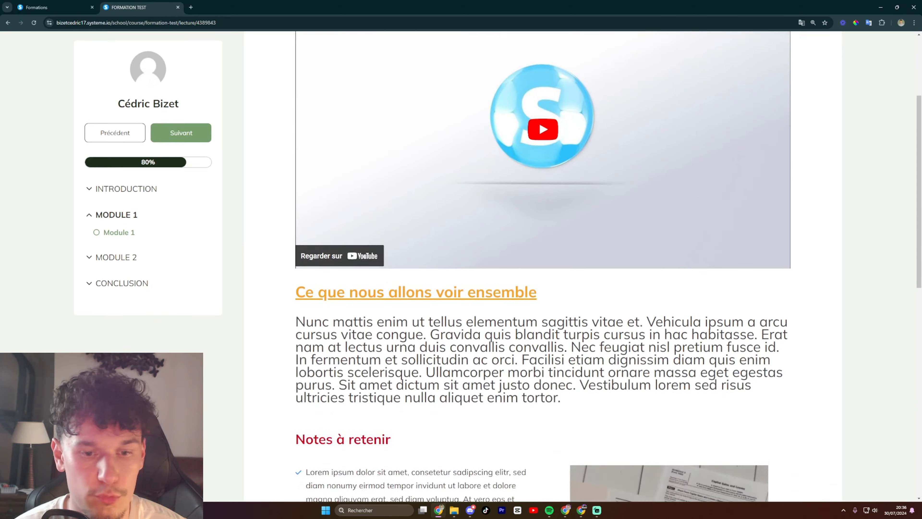
left_click(523, 472)
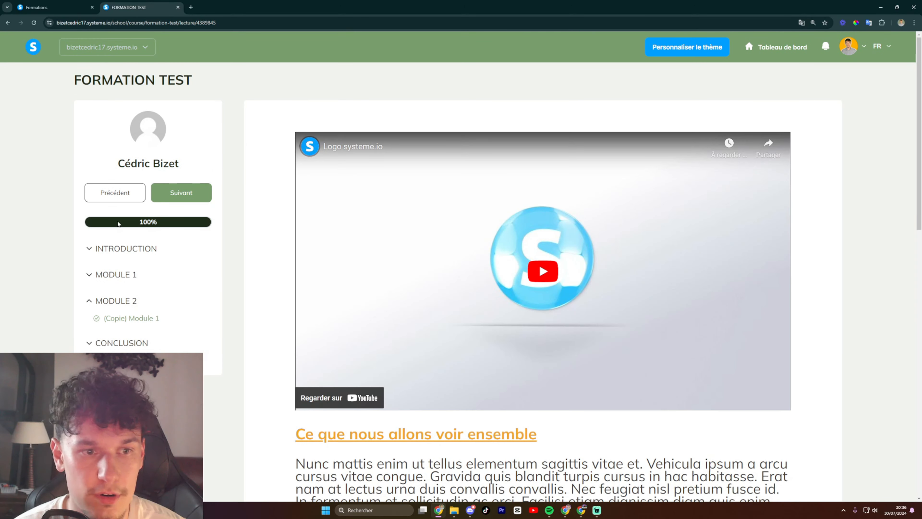
scroll(582, 272, "down", 15)
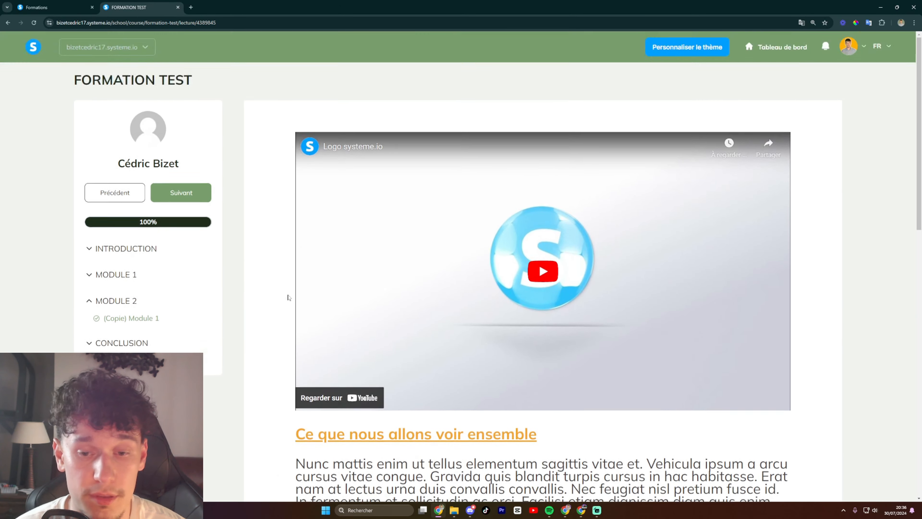
scroll(545, 260, "up", 15)
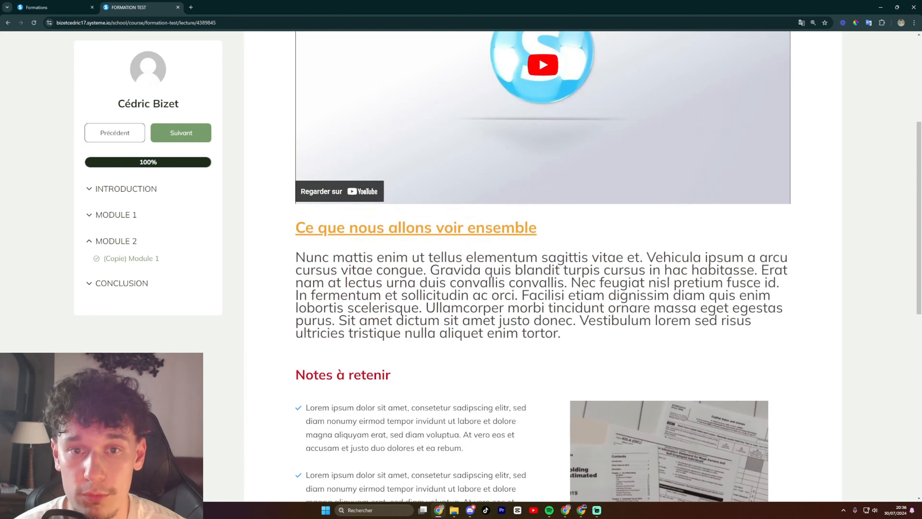
Close the student view and activate the course FORMATION TEST in the course list.
left_click(177, 8)
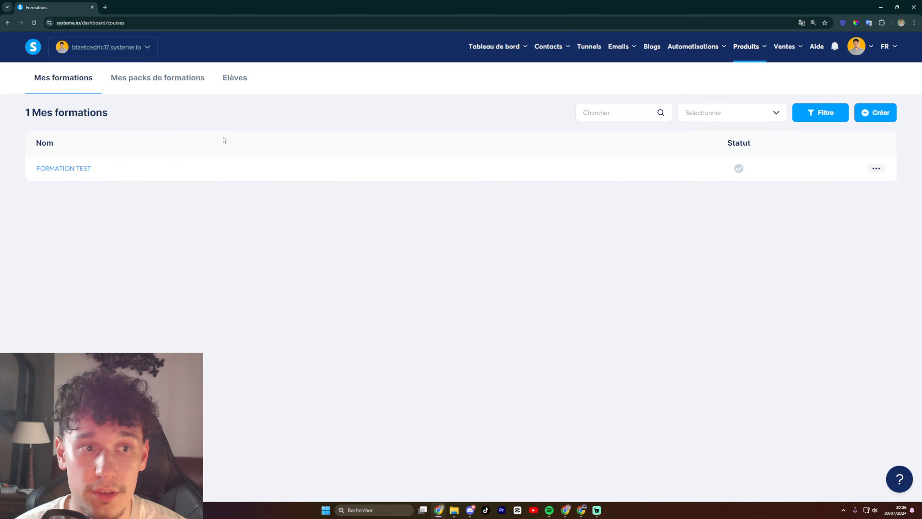
left_click(876, 169)
left_click(835, 253)
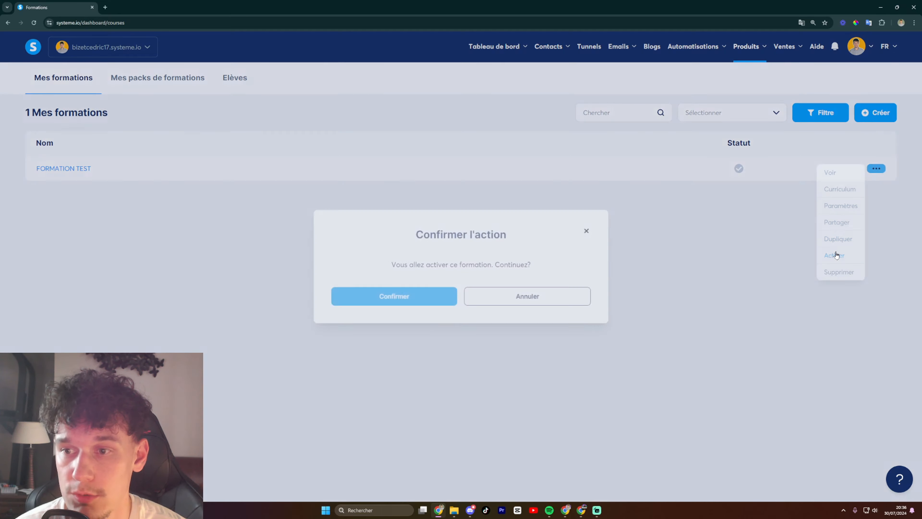
left_click(402, 296)
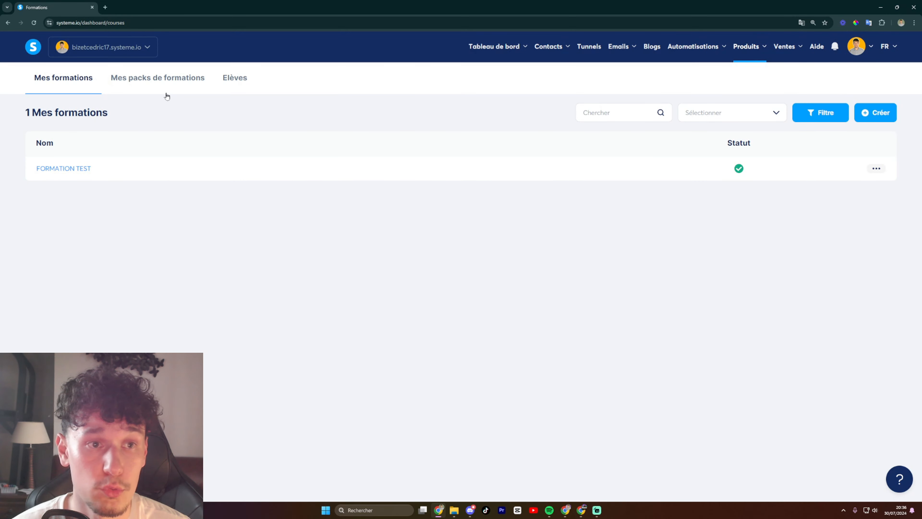
left_click(62, 169)
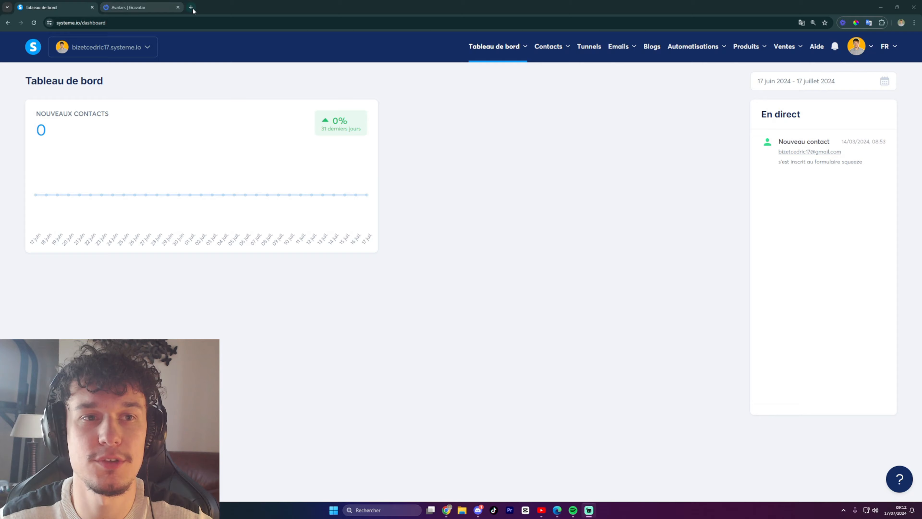
Open the systeme.io website in a new browser tab and show its pricing page.
left_click(191, 7)
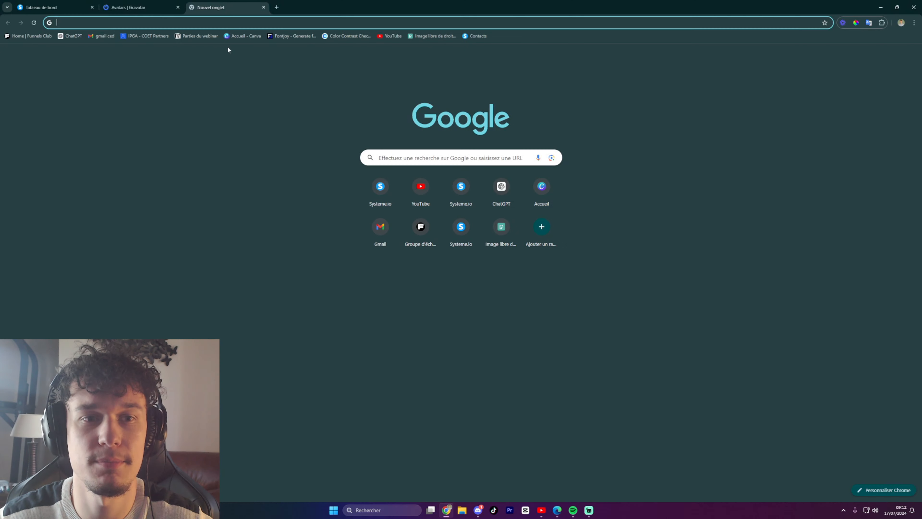
left_click(385, 194)
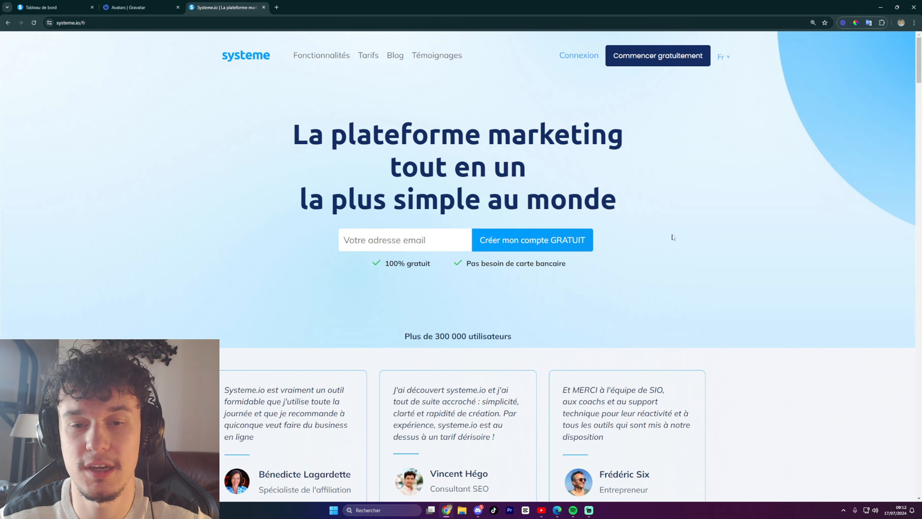
left_click(368, 56)
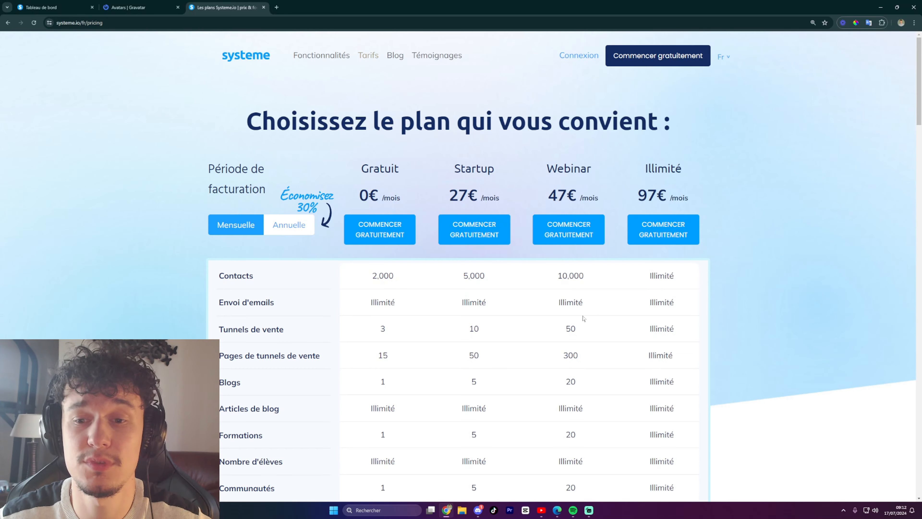
Examine the Gratuit plan's allowances for contacts, emails, sales funnels, blogs and courses in the pricing table.
scroll(527, 355, "down", 4)
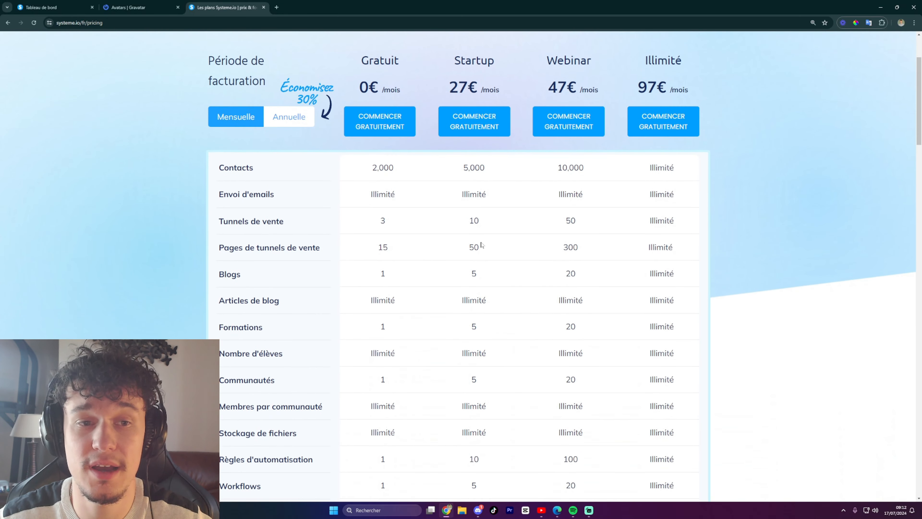
scroll(412, 197, "down", 1)
scroll(407, 188, "up", 2)
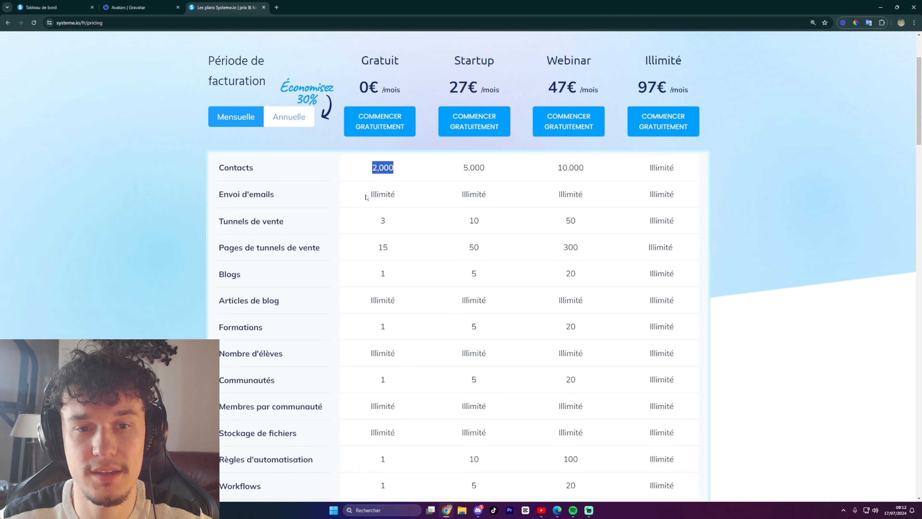
left_click_drag(366, 197, 397, 198)
scroll(394, 236, "down", 7)
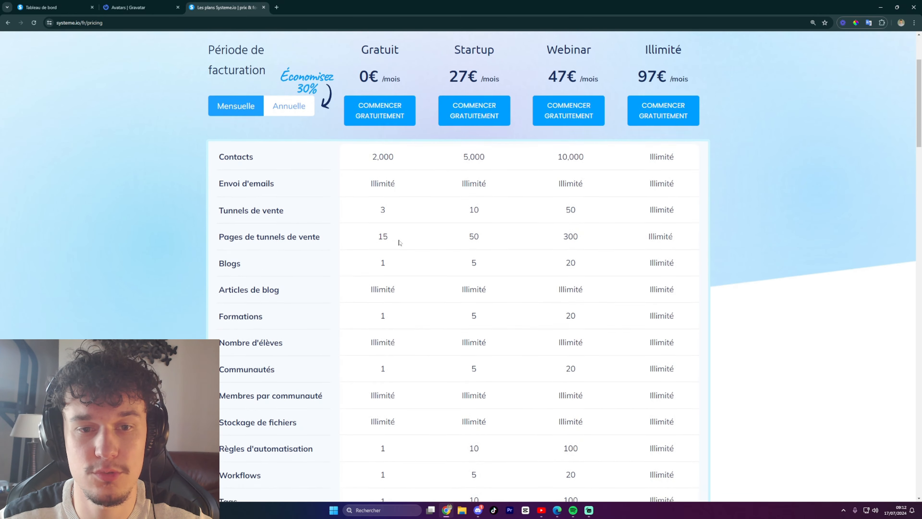
scroll(402, 308, "down", 3)
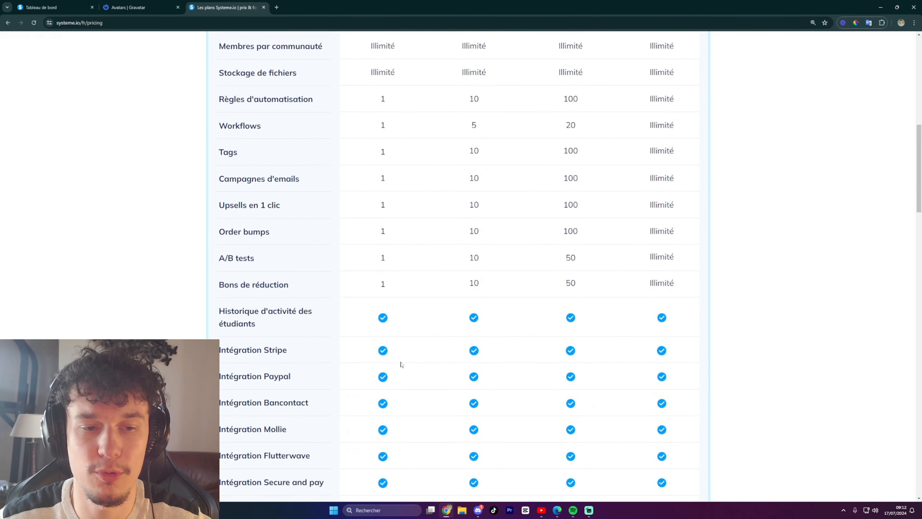
scroll(398, 364, "up", 10)
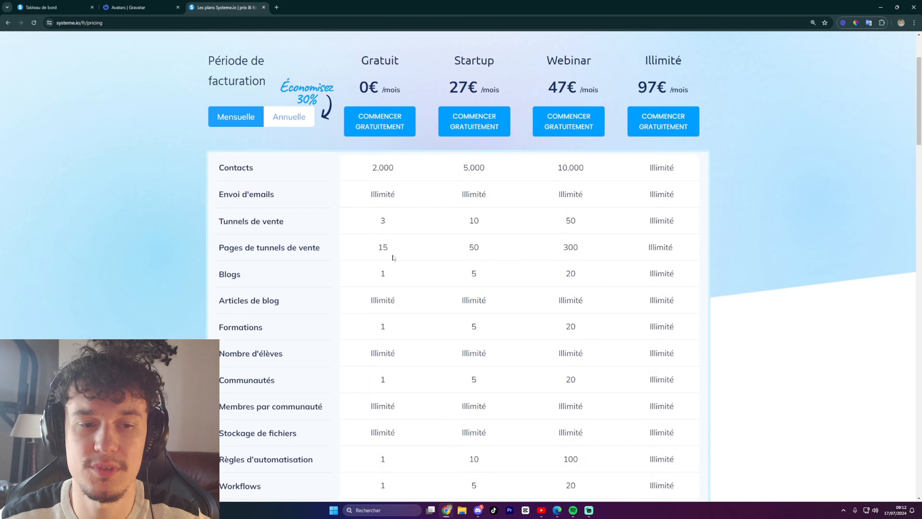
scroll(395, 257, "up", 3)
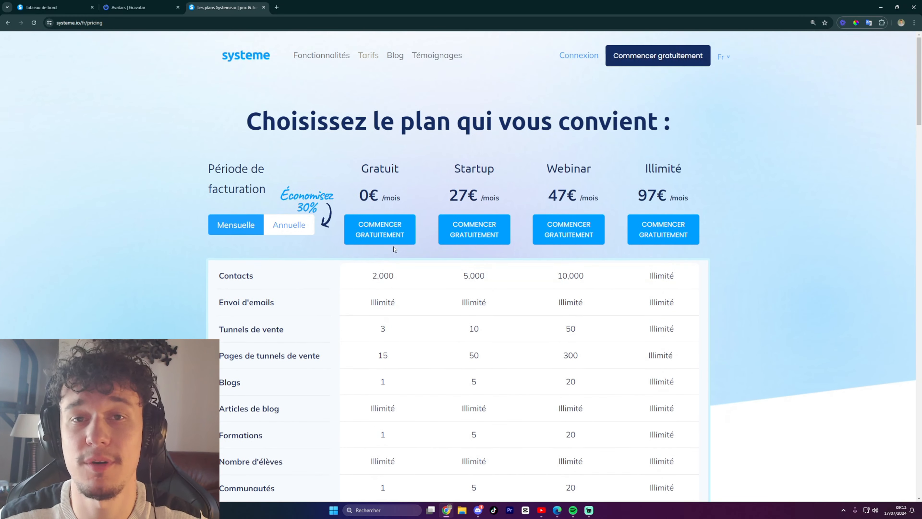
Examine the Gratuit plan's limits for tags, order bumps and A/B tests, and its payment integrations.
scroll(395, 249, "down", 9)
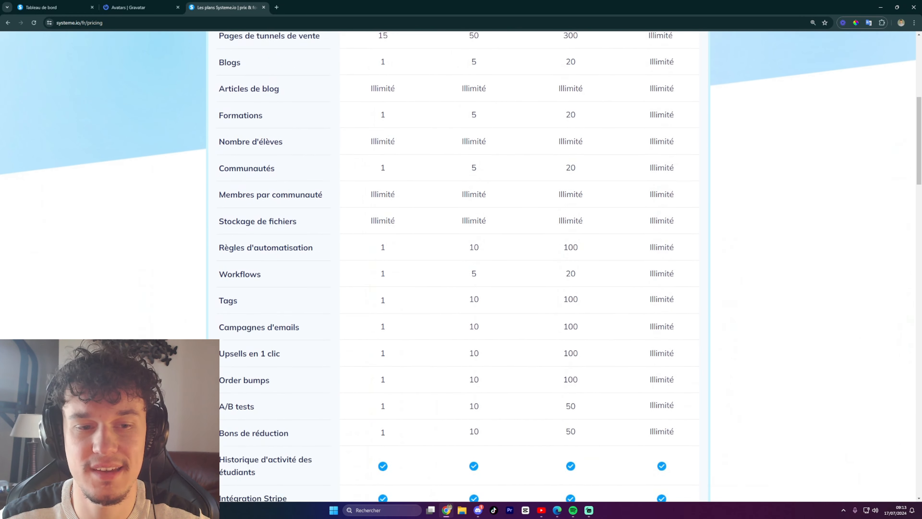
double_click(388, 298)
scroll(388, 298, "down", 3)
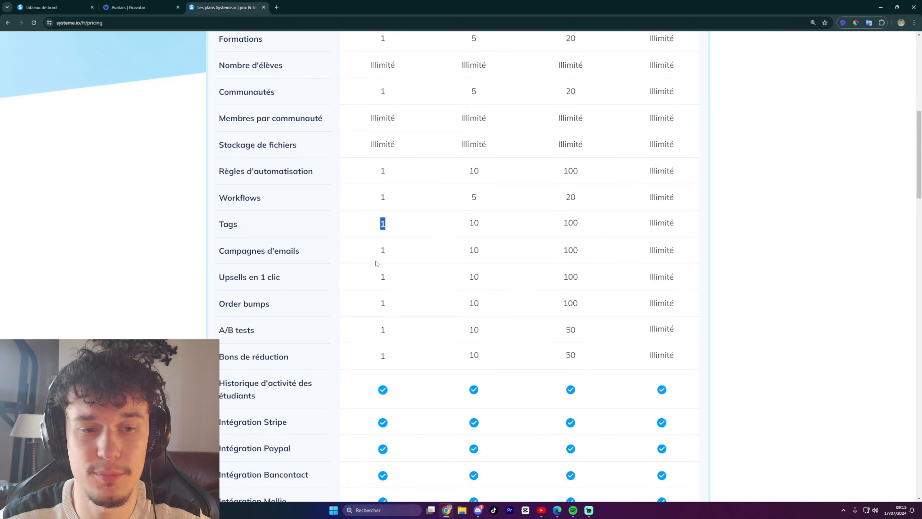
double_click(385, 267)
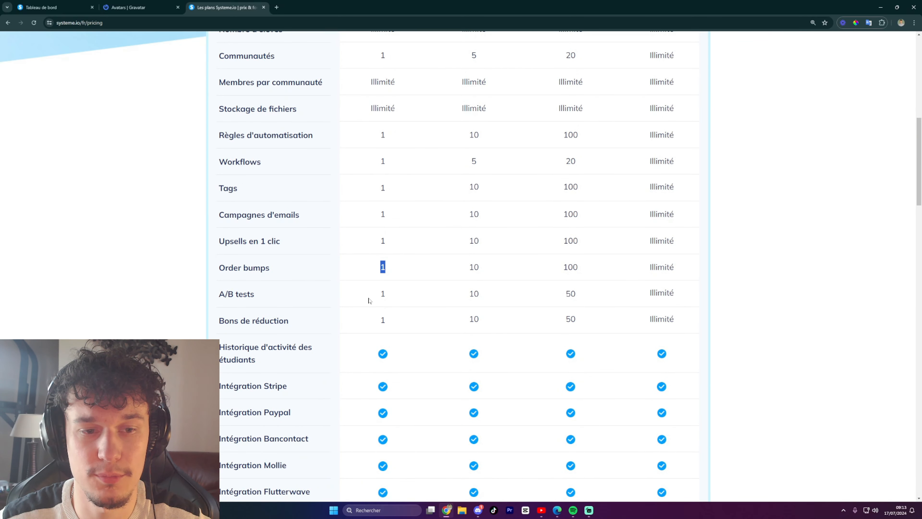
double_click(383, 294)
scroll(389, 309, "down", 3)
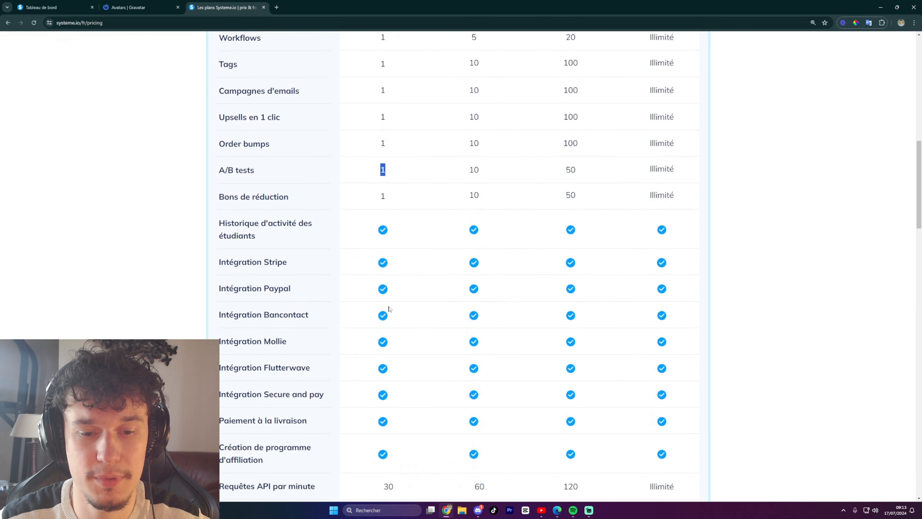
scroll(388, 308, "down", 7)
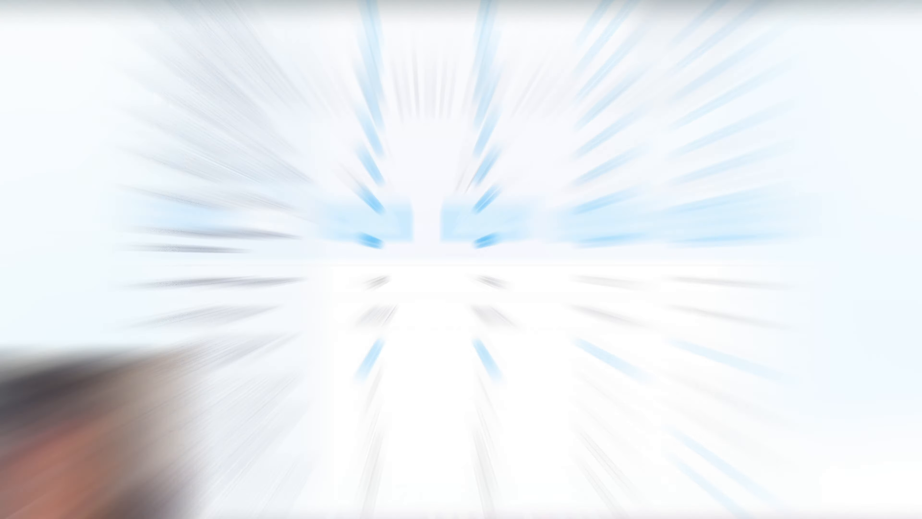
scroll(482, 322, "down", 1)
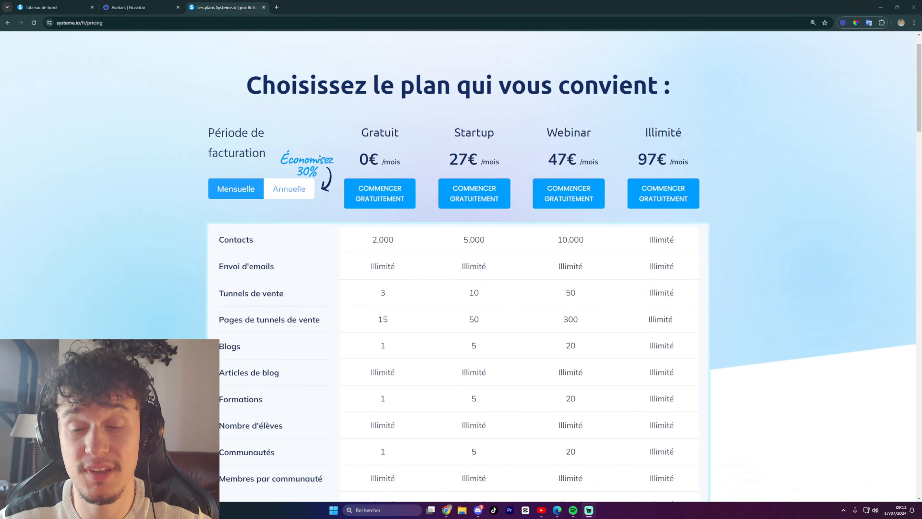
Examine the Startup plan's limits for automation rules, workflows, tags and email campaigns in the pricing table.
scroll(443, 149, "down", 2)
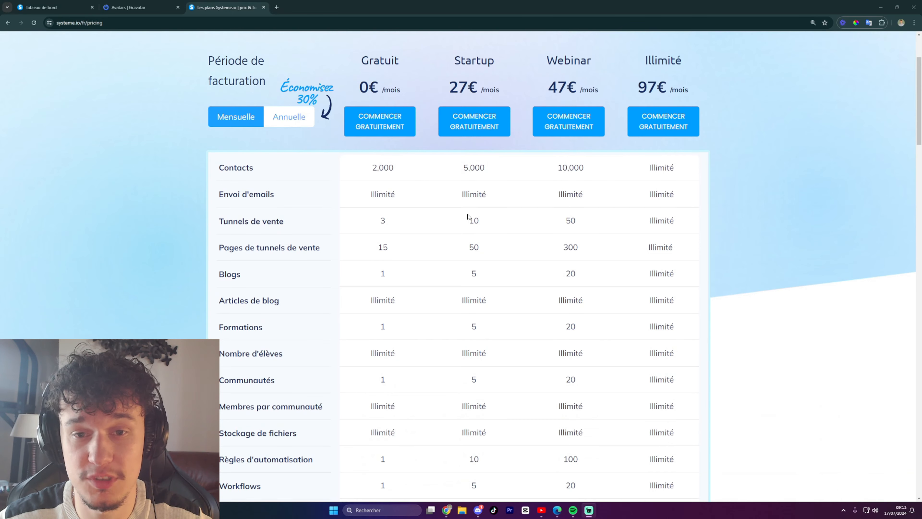
scroll(467, 217, "down", 6)
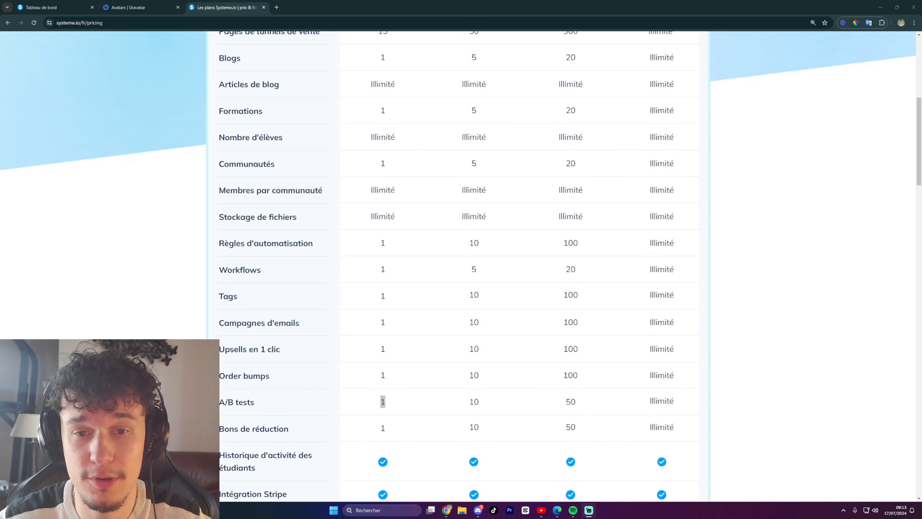
scroll(467, 254, "down", 1)
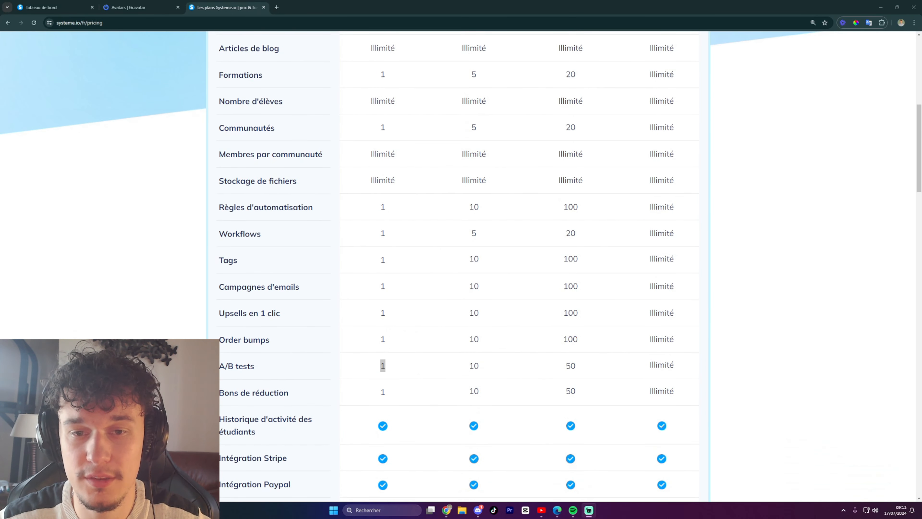
left_click_drag(369, 208, 504, 238)
double_click(492, 212)
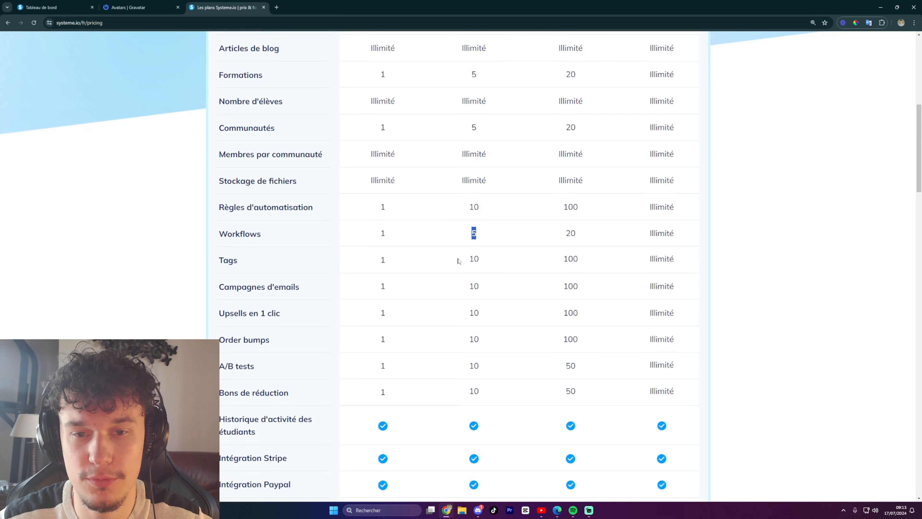
left_click_drag(458, 260, 500, 287)
scroll(500, 286, "down", 1)
left_click(479, 283)
scroll(441, 308, "down", 1)
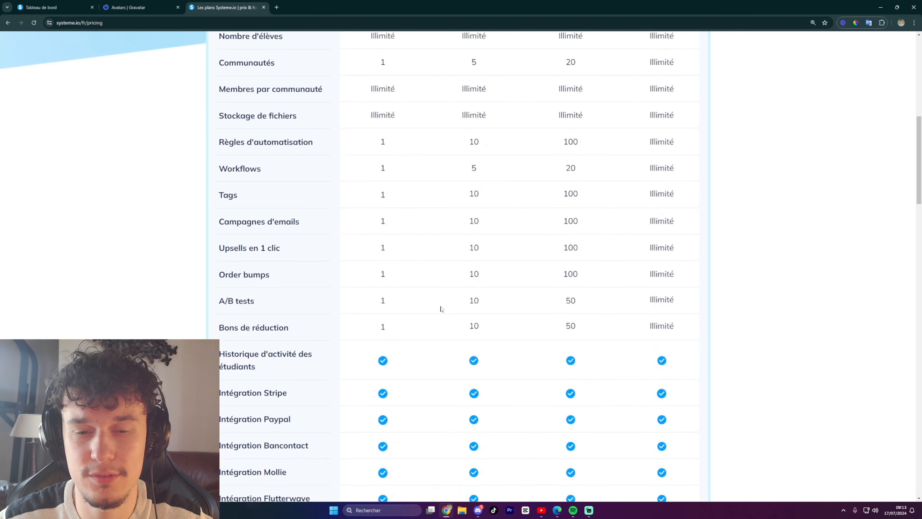
scroll(457, 377, "up", 10)
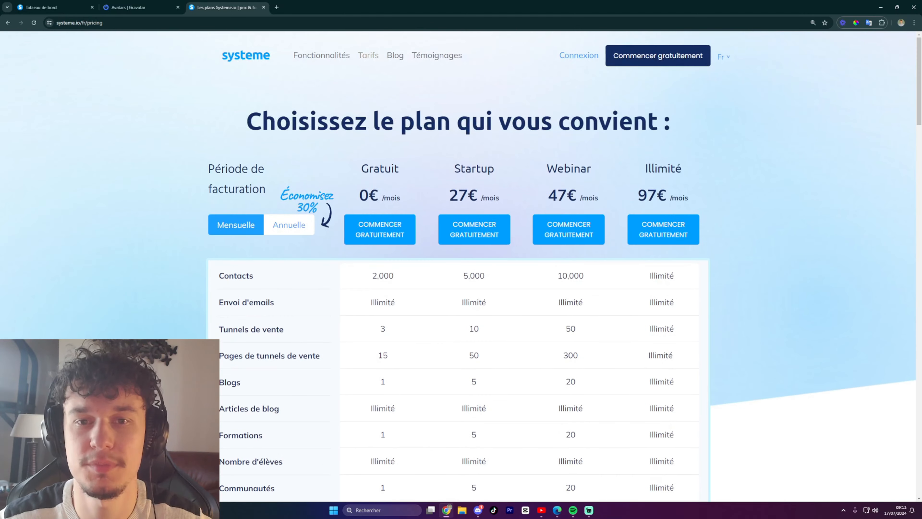
Review the Startup plan's monthly price and its contact and email allowances, and return to the systeme.io dashboard.
left_click_drag(451, 170, 494, 178)
left_click(497, 175)
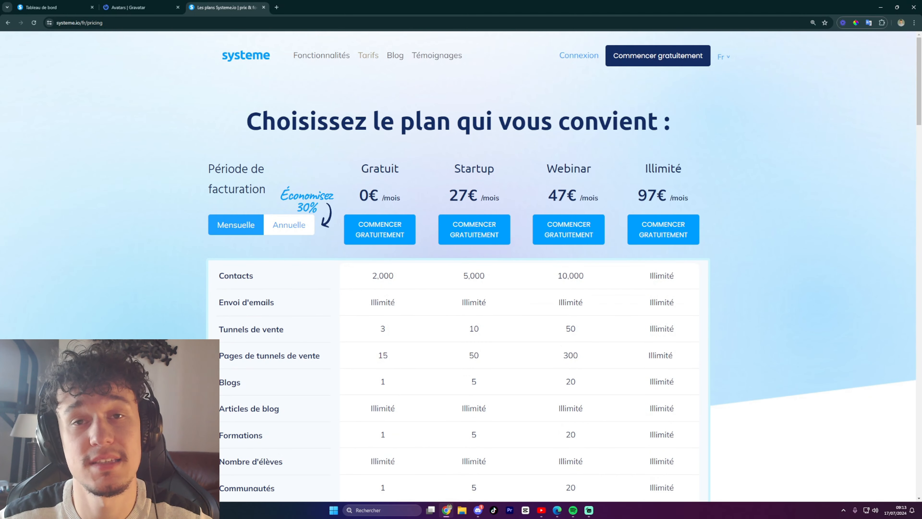
left_click_drag(456, 283, 486, 332)
left_click(485, 278)
left_click(485, 331)
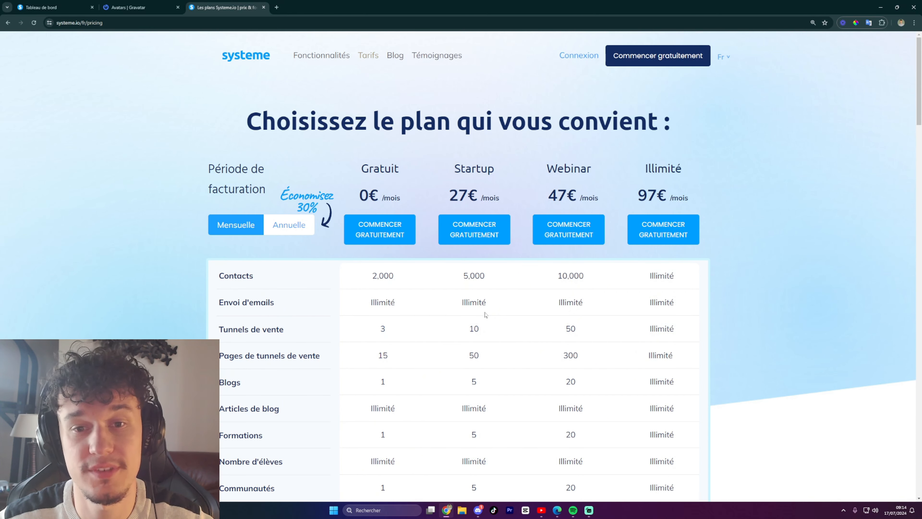
left_click_drag(461, 276, 488, 293)
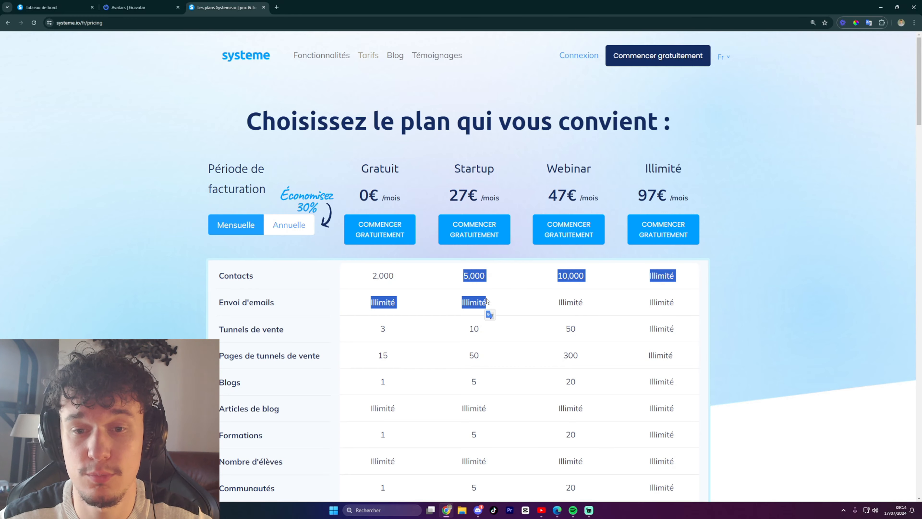
left_click(486, 301)
double_click(463, 195)
key("ctrl+1")
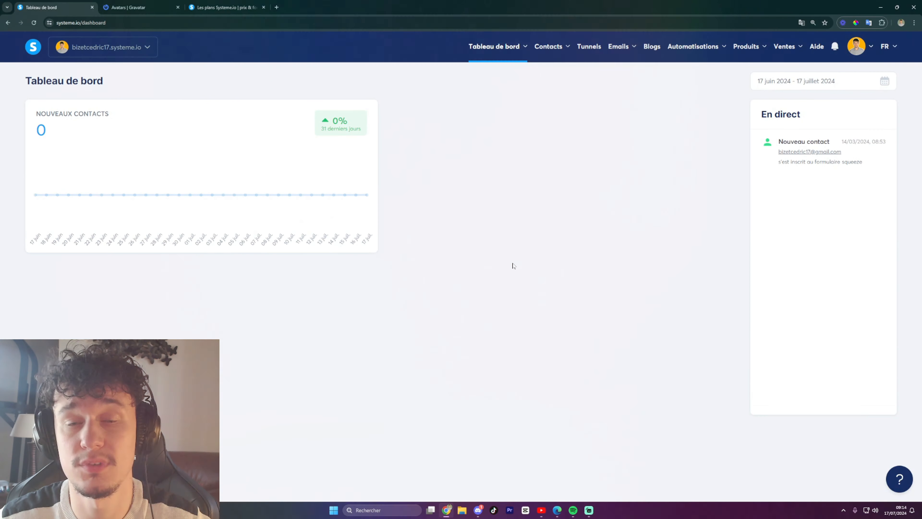